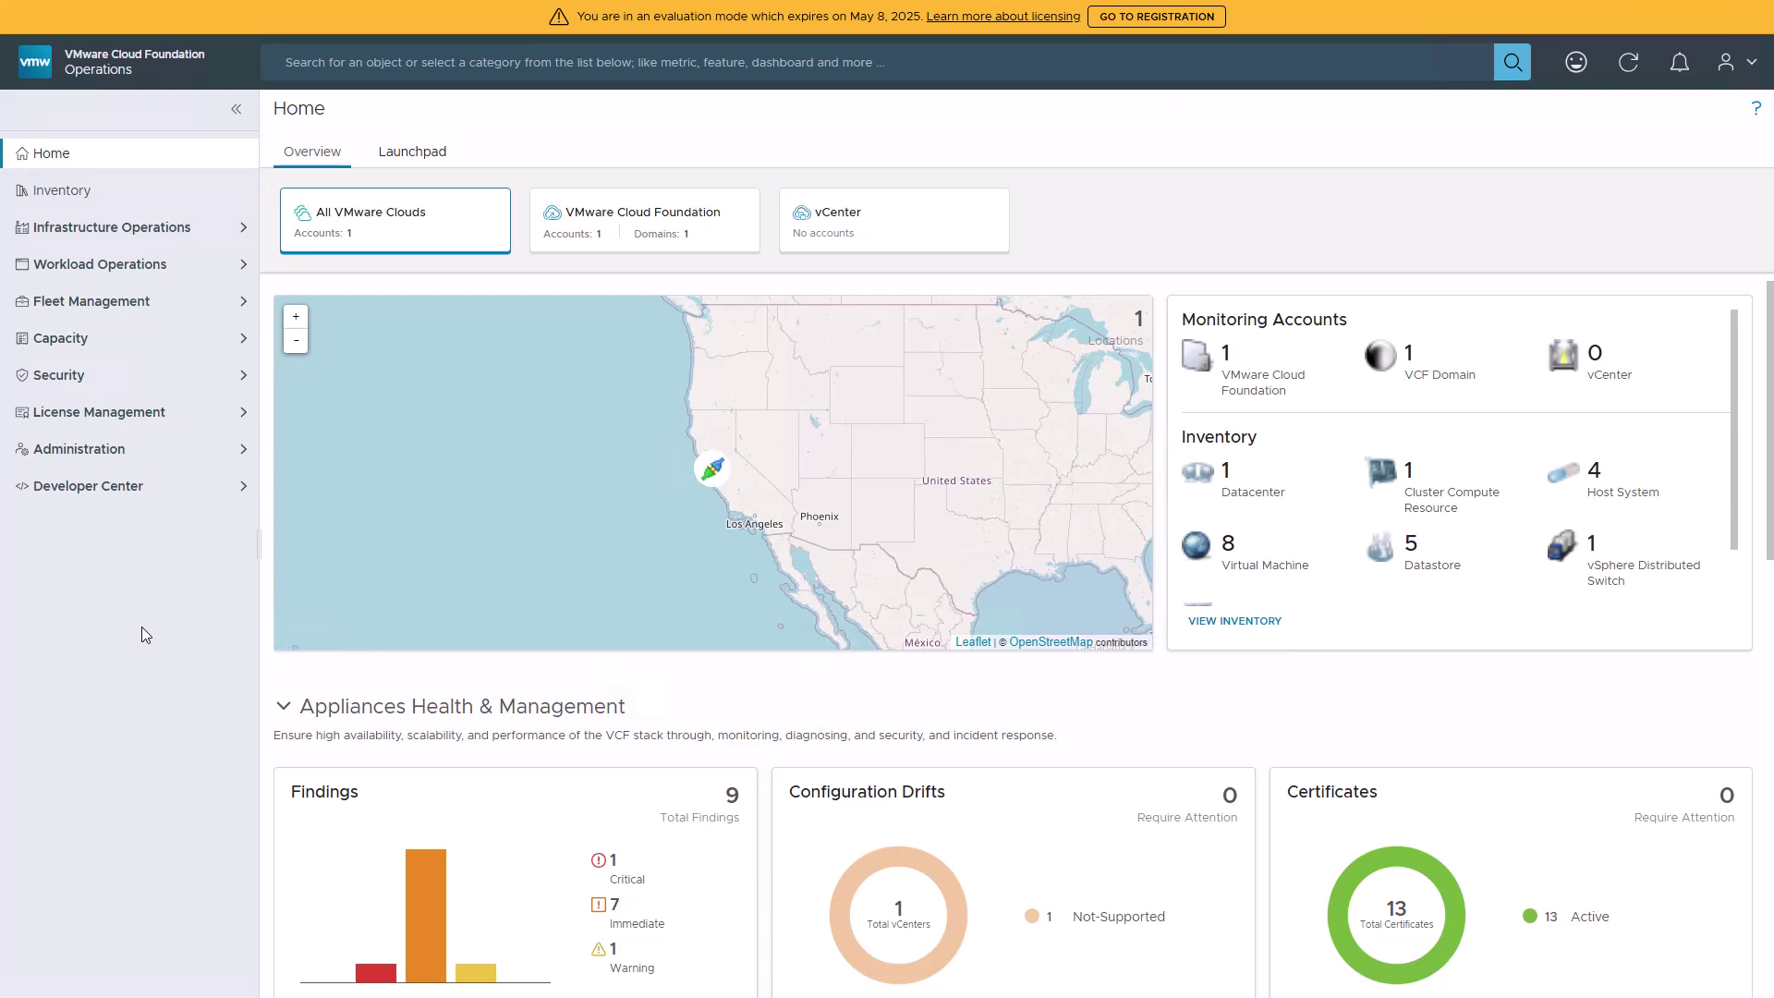
# - Go from the evaluation banner to the License Management Registration page
pyautogui.click(1161, 18)
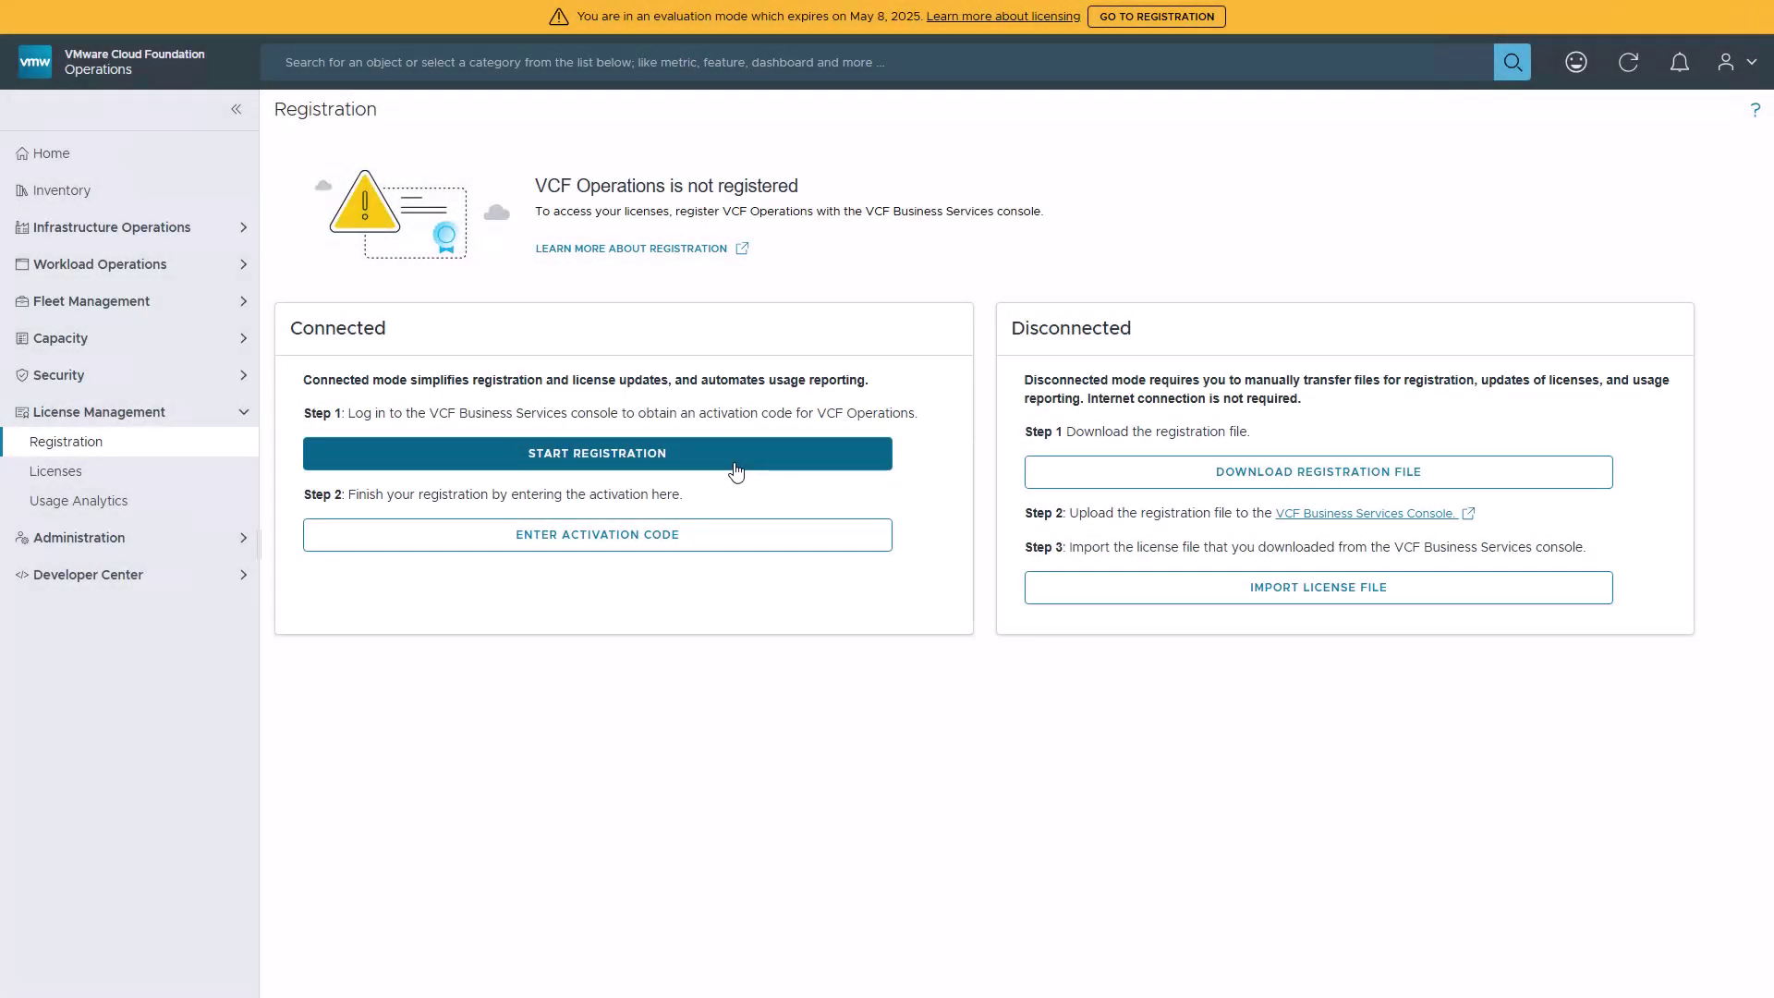
# - Start connected registration and sign in to the Business Services console with your Broadcom username and password
pyautogui.click(737, 472)
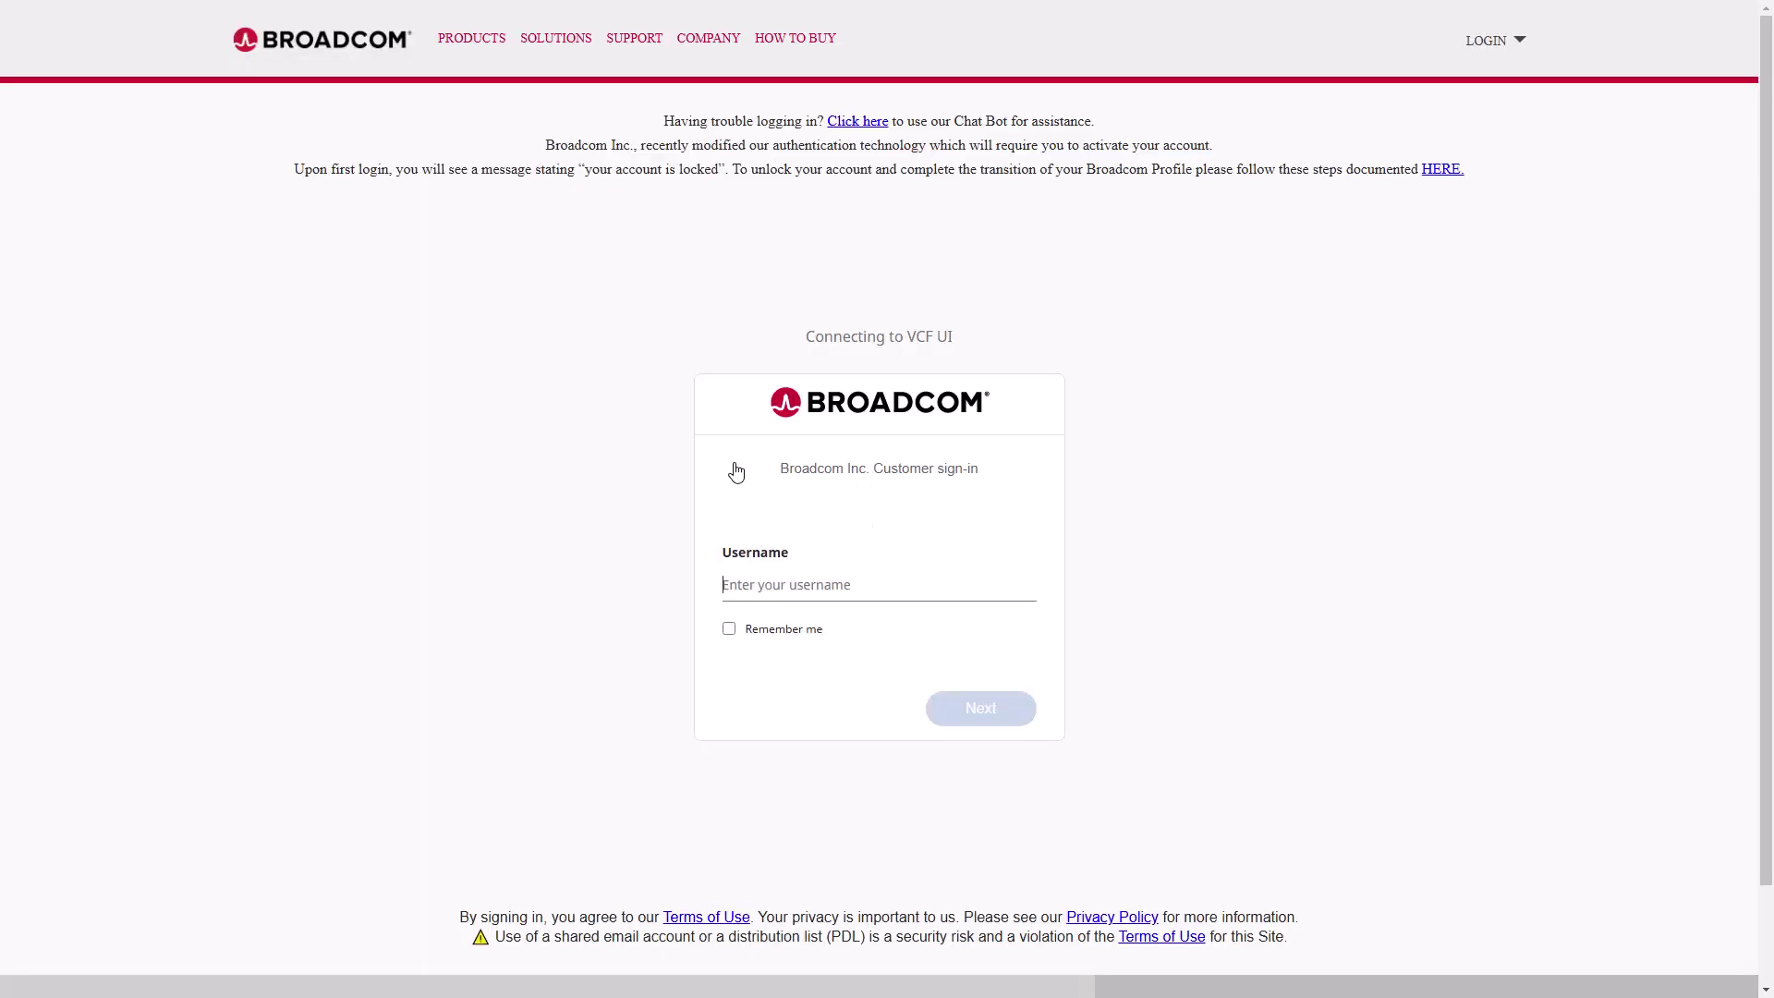
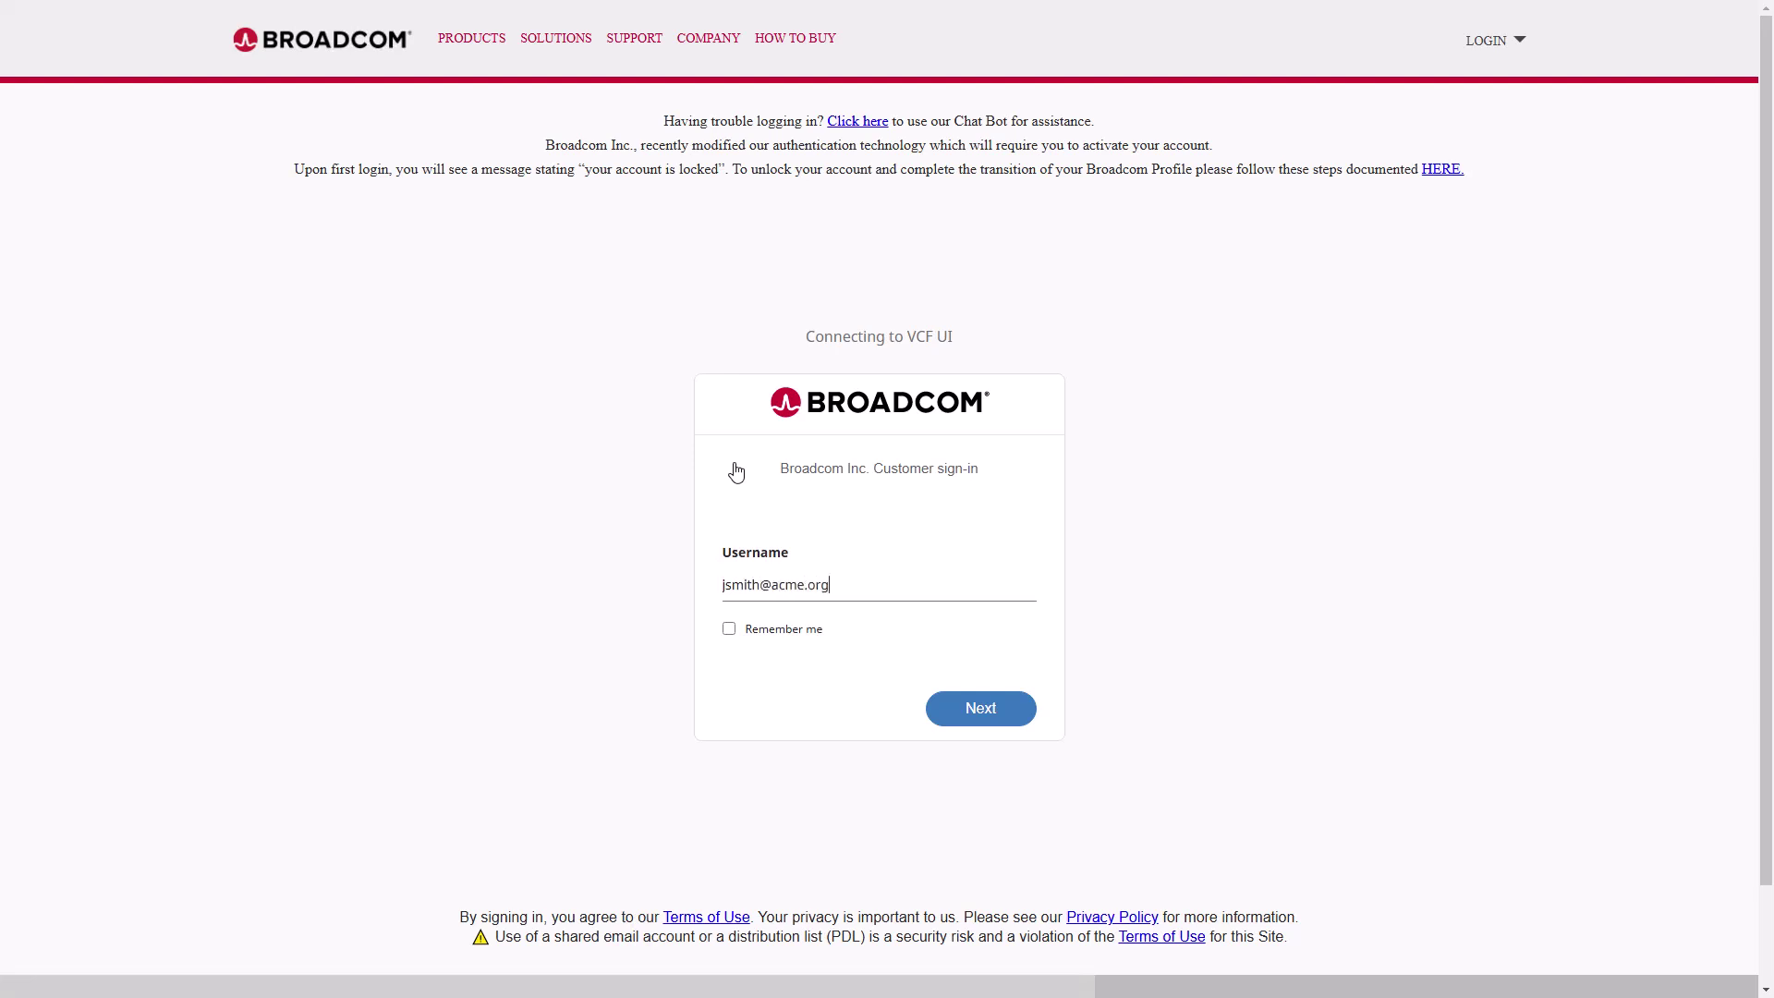
pyautogui.click(1017, 712)
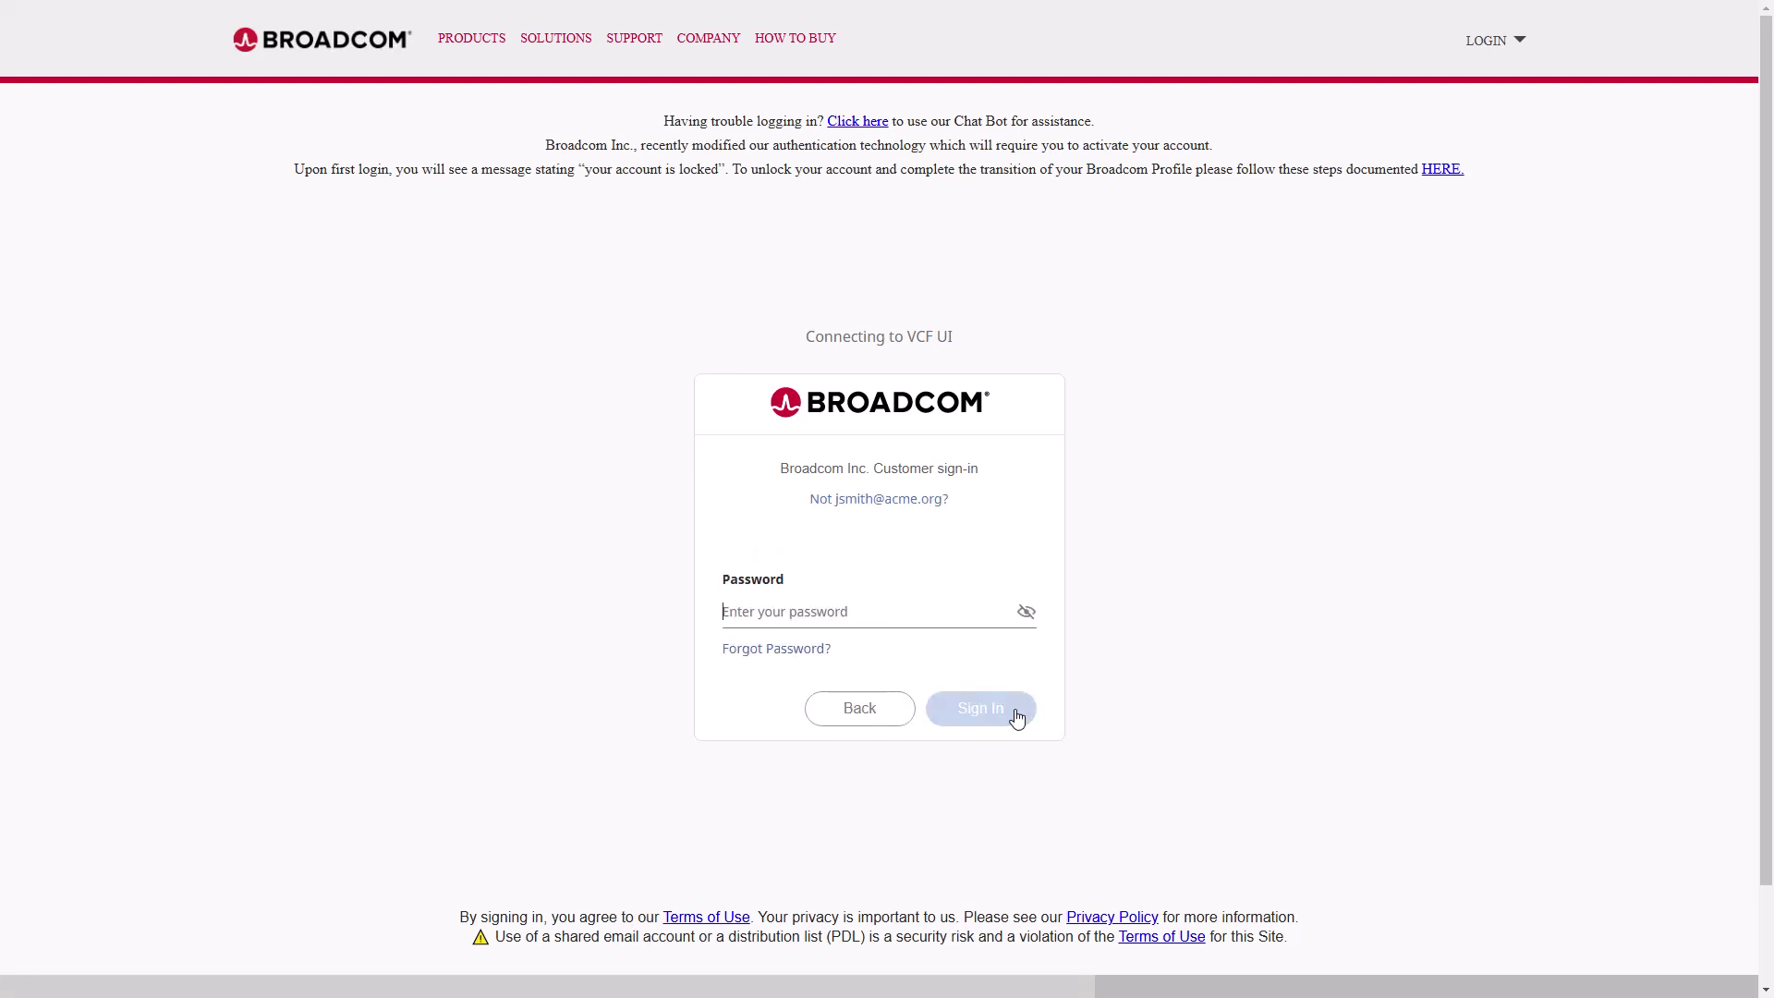
pyautogui.write('**********')
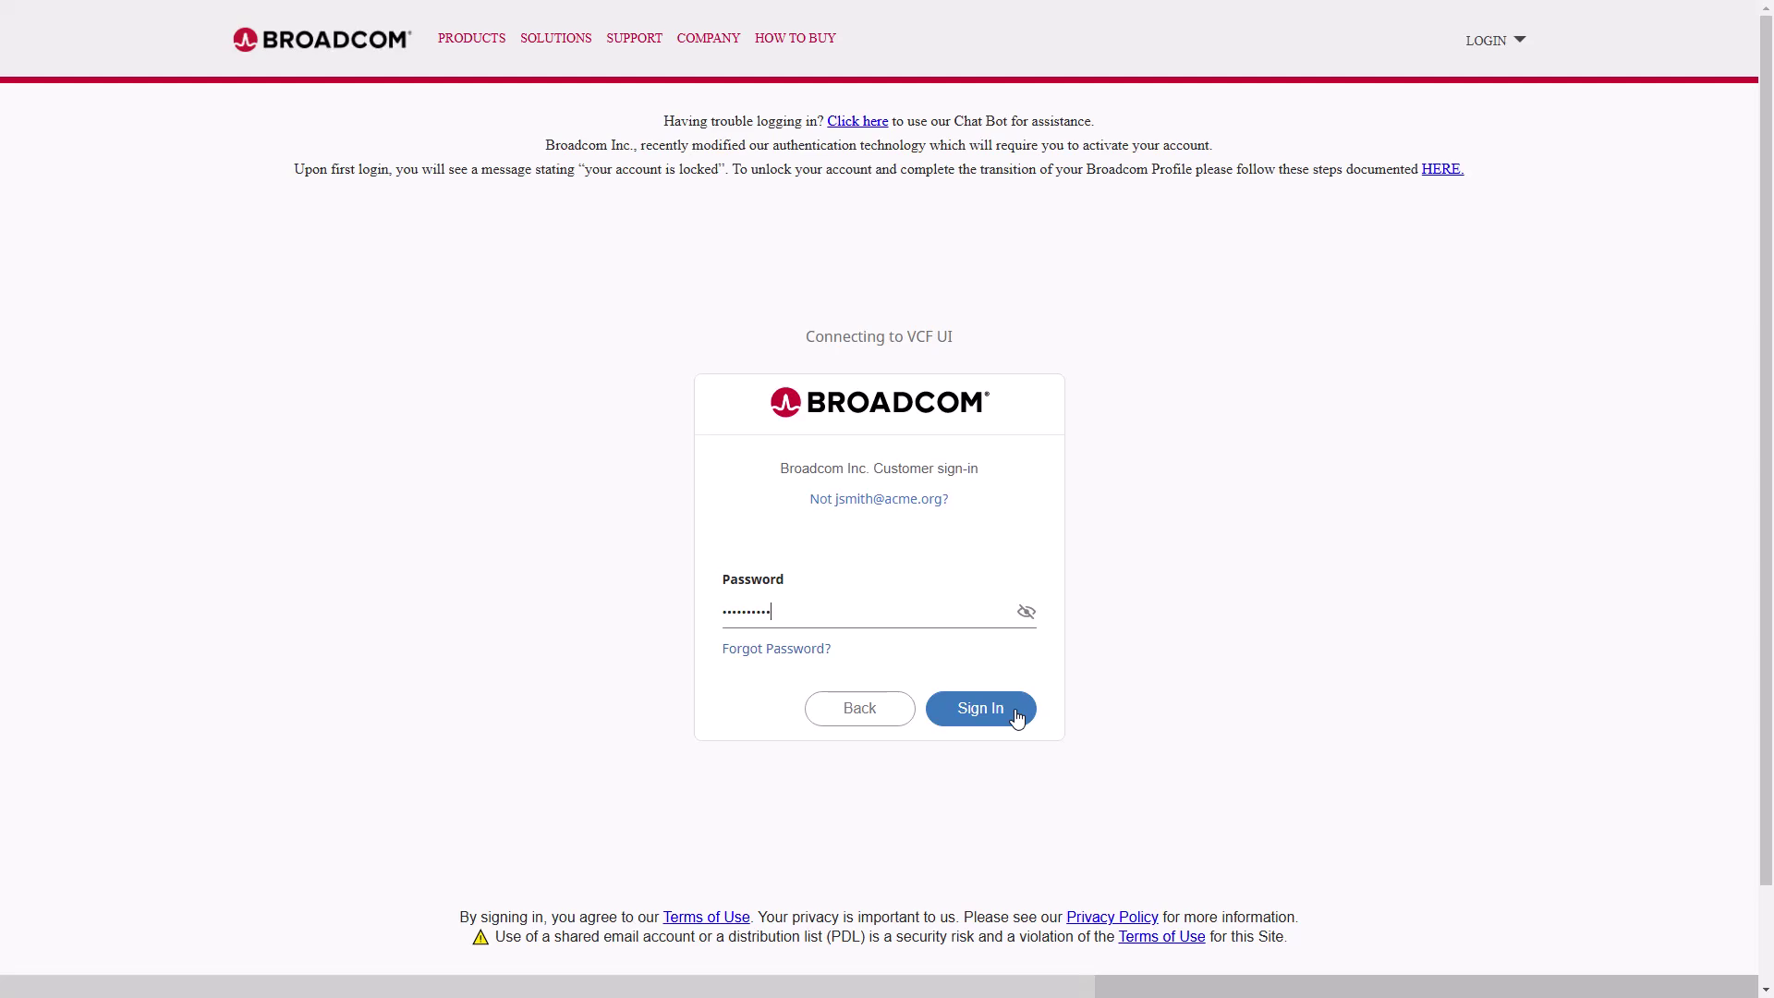
pyautogui.click(1016, 717)
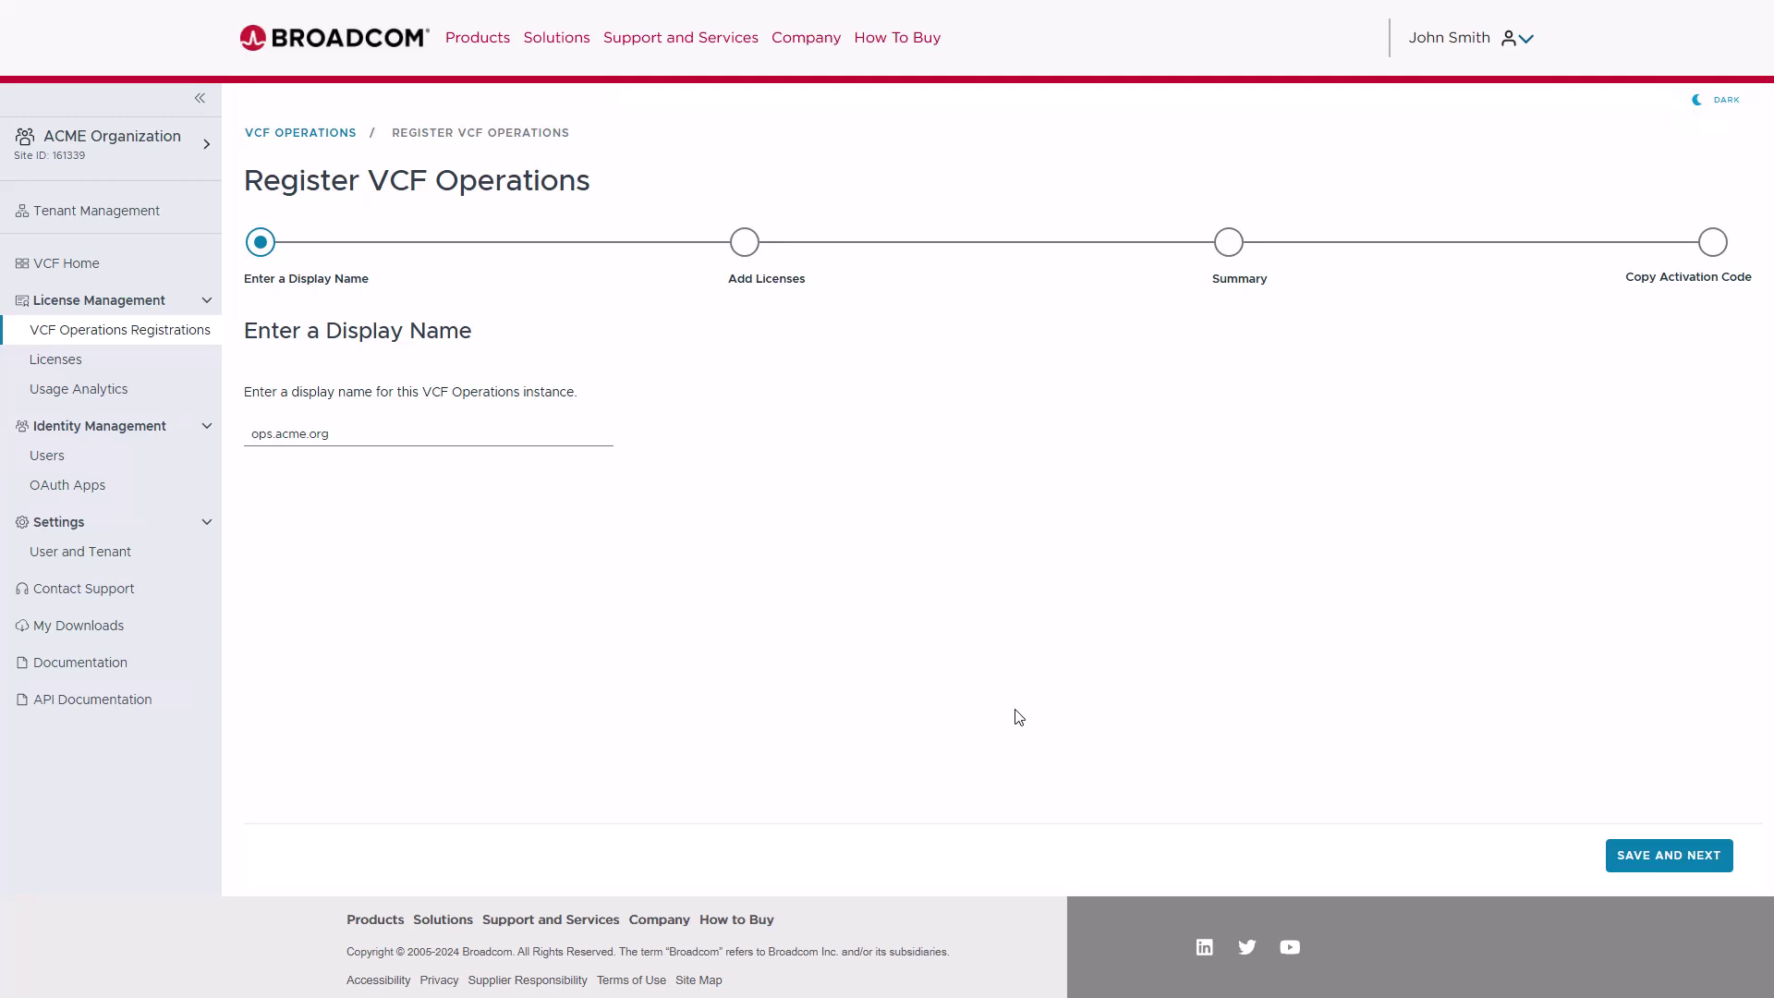
# - Assign the Cloud Foundation cores and vSAN TiB licenses to ops.acme.org, then copy the generated activation code
pyautogui.click(1663, 861)
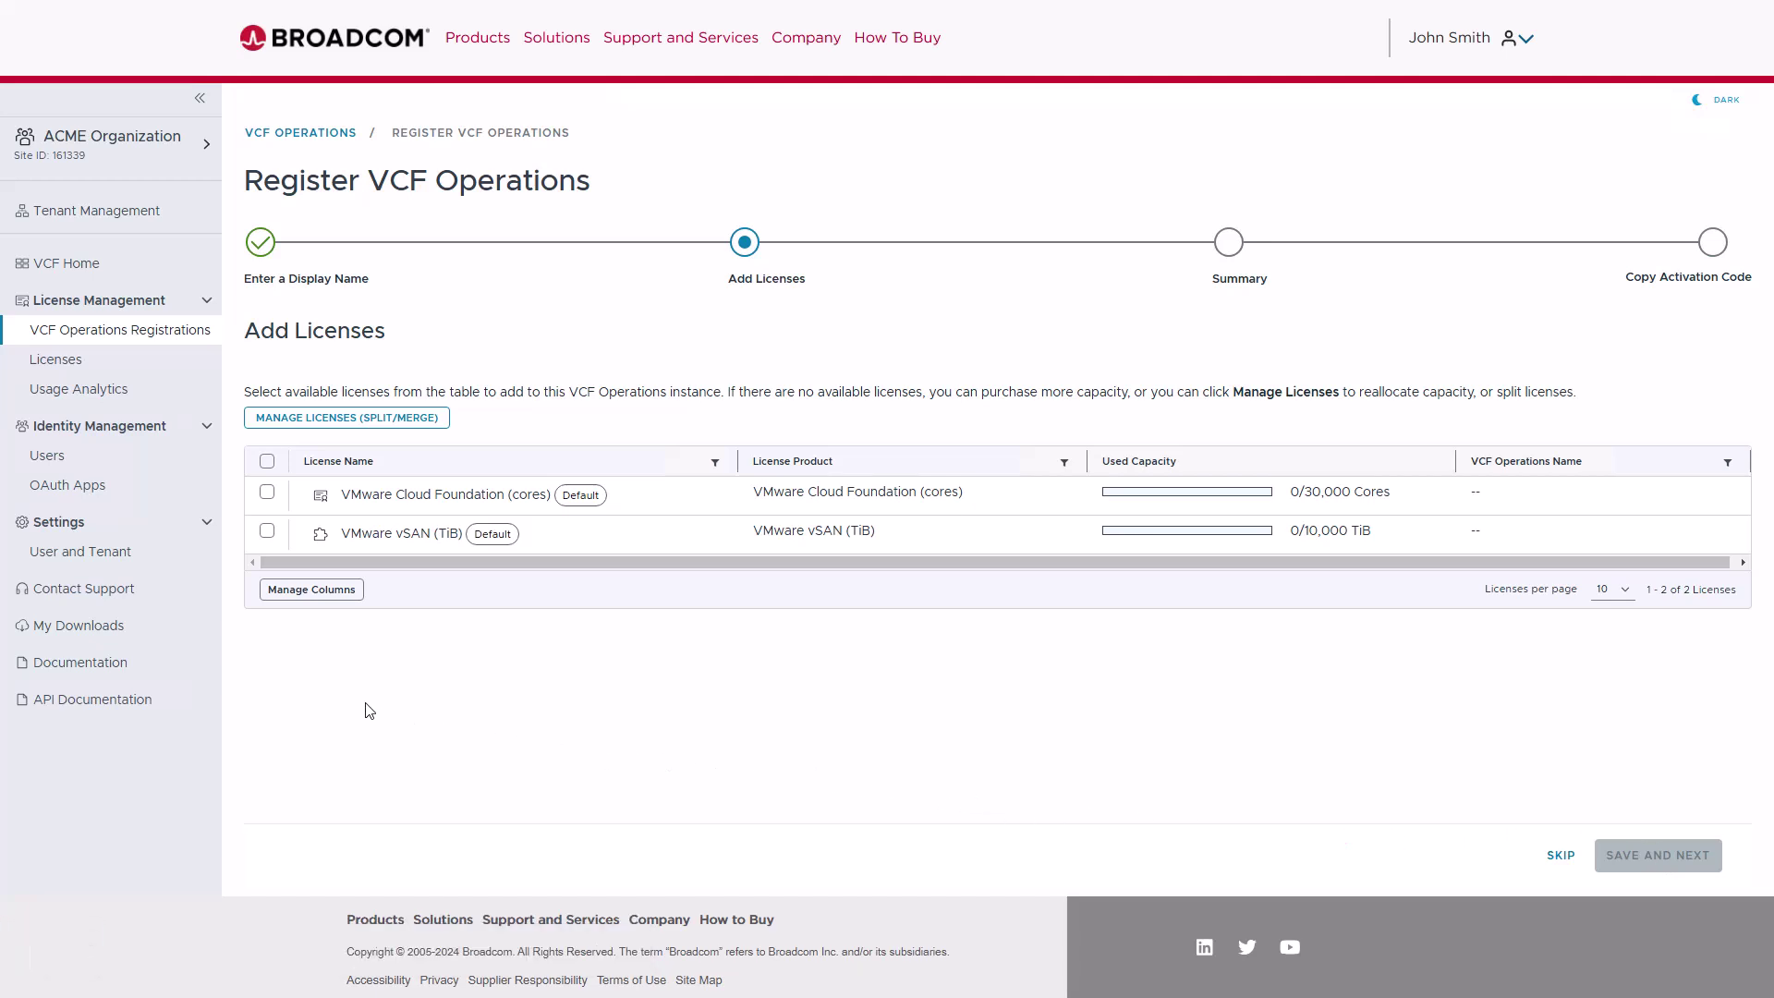
pyautogui.click(267, 494)
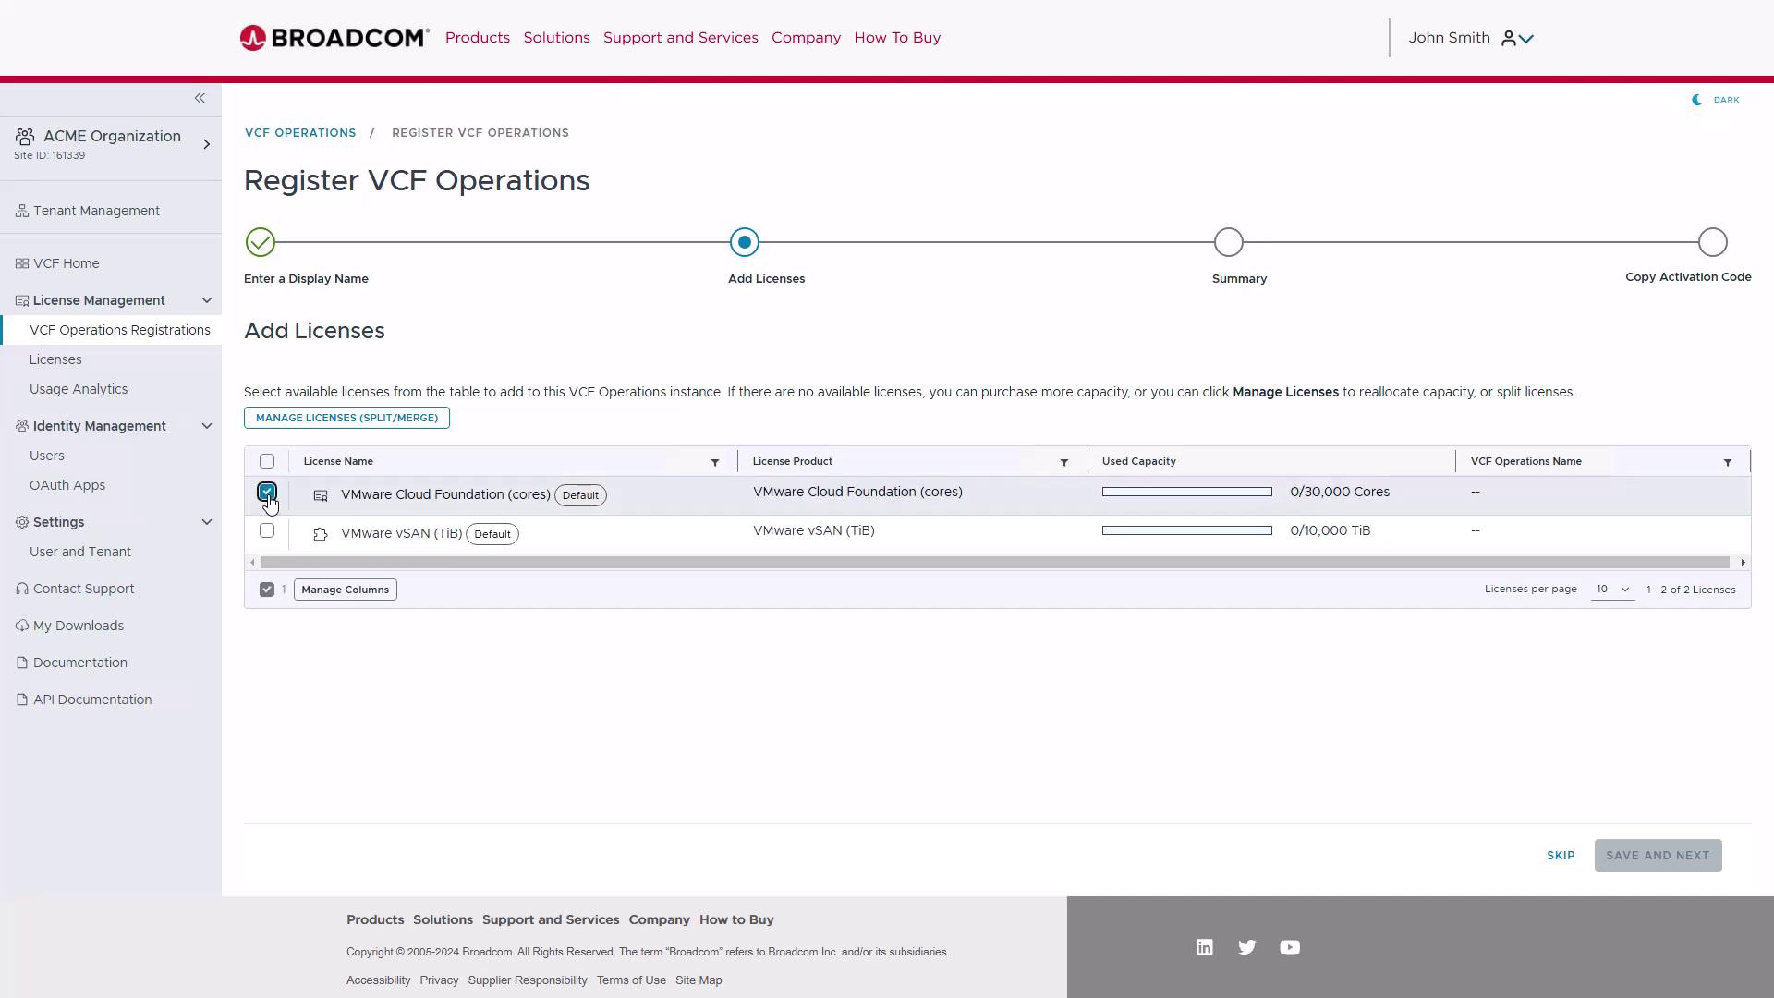
pyautogui.click(267, 530)
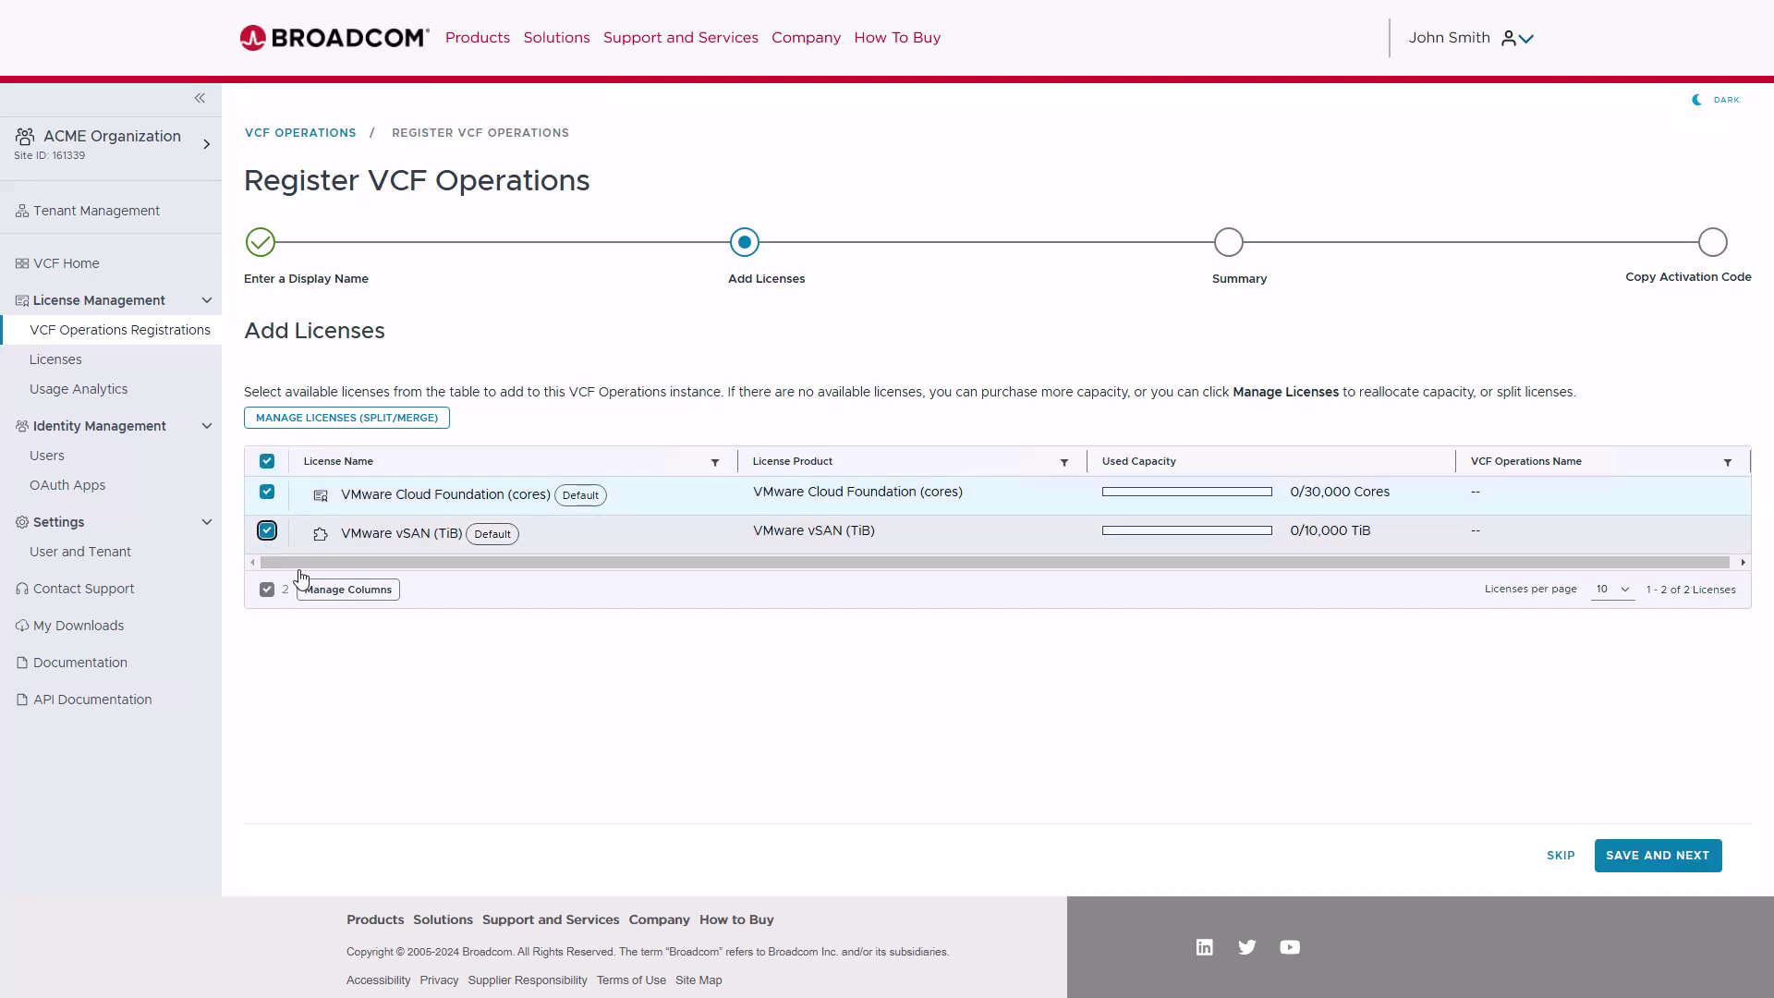
pyautogui.click(1652, 865)
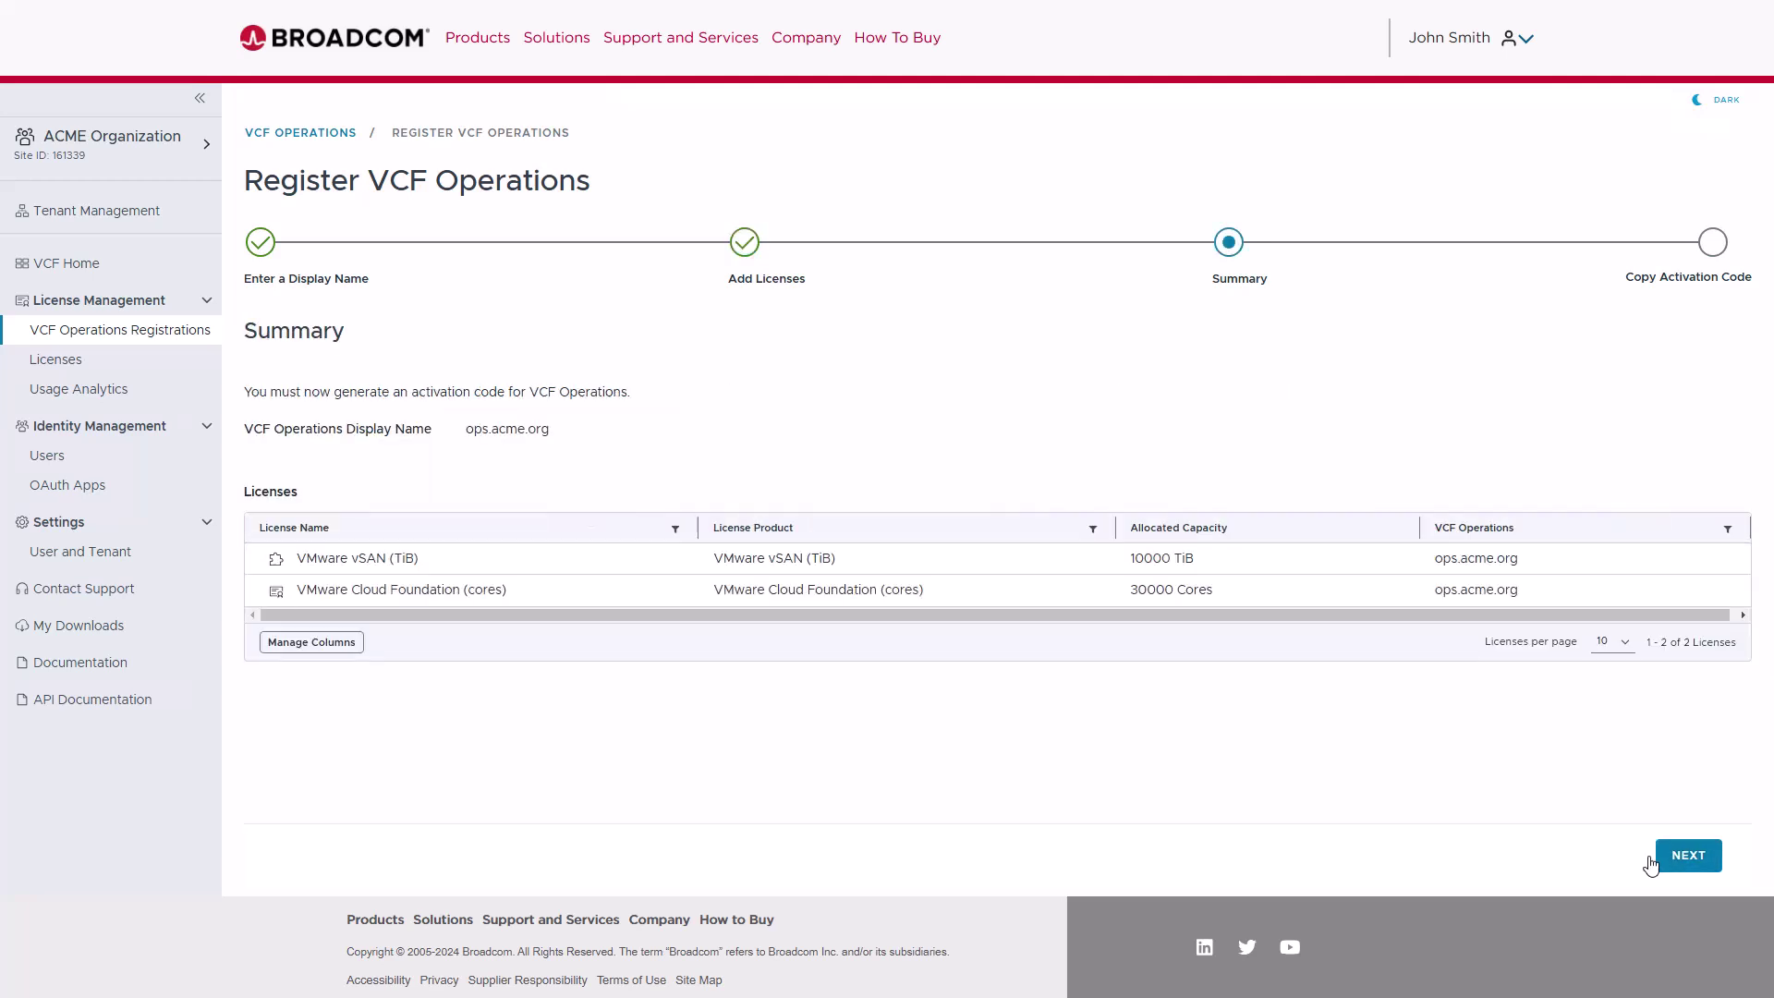
pyautogui.click(1703, 858)
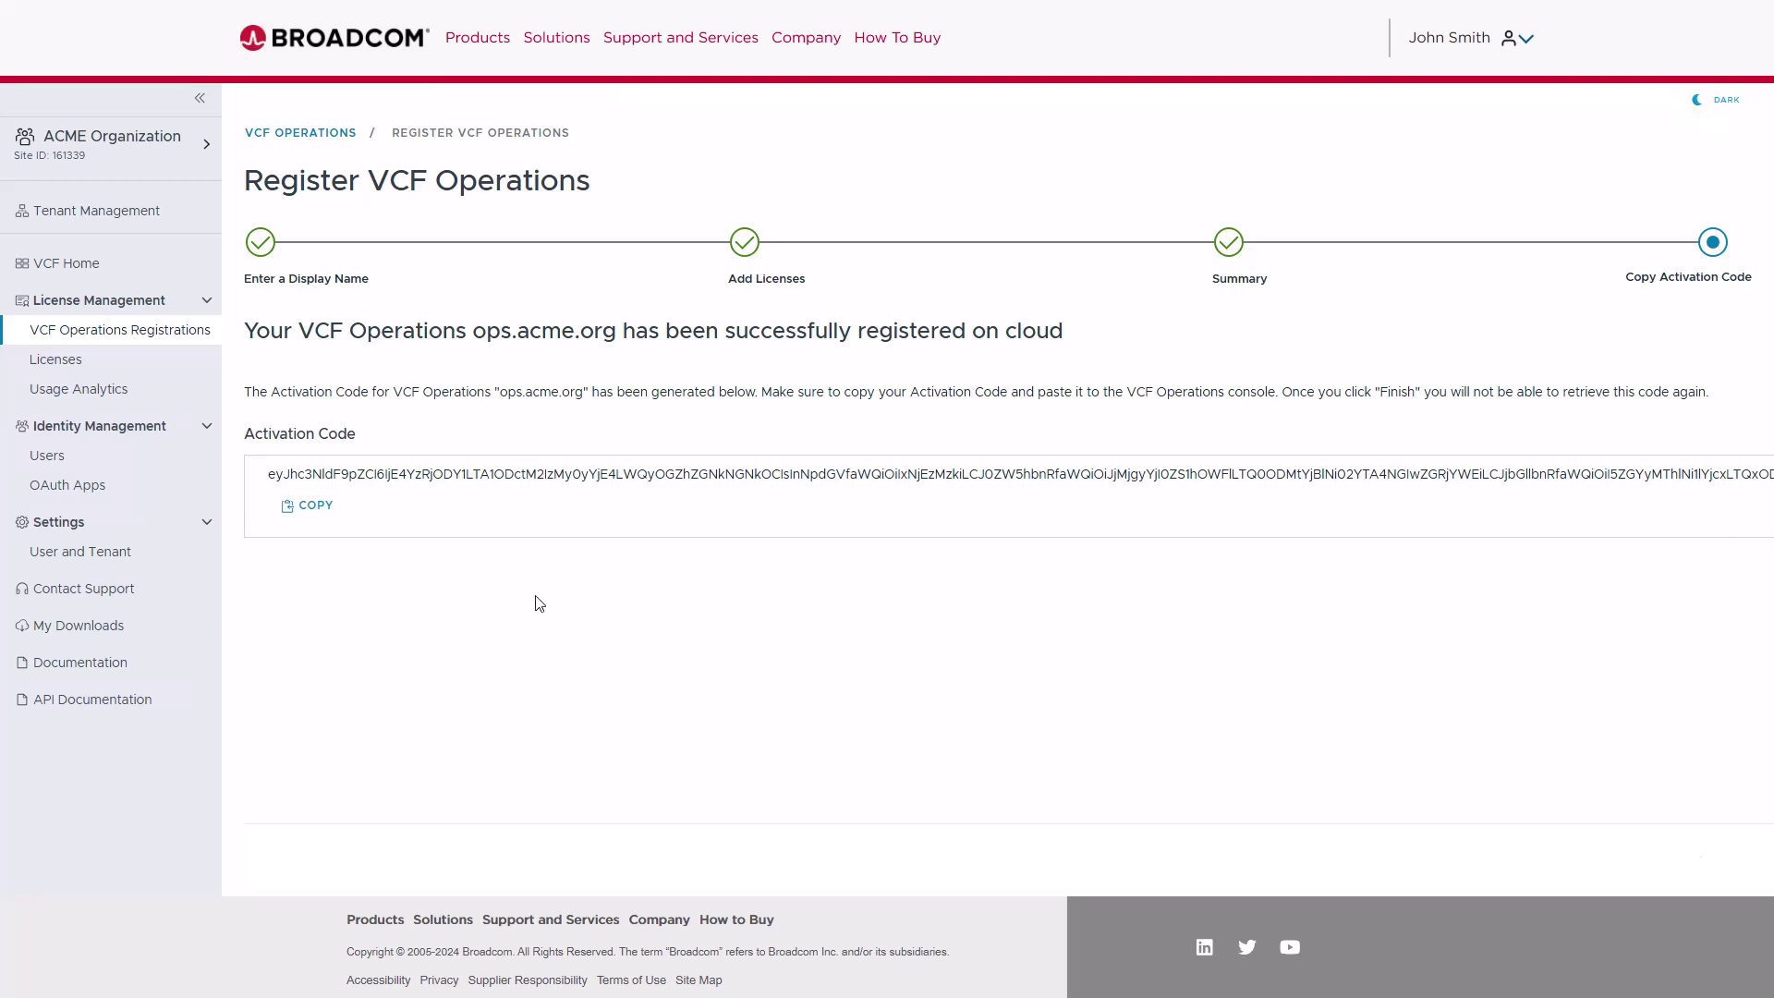
pyautogui.click(319, 509)
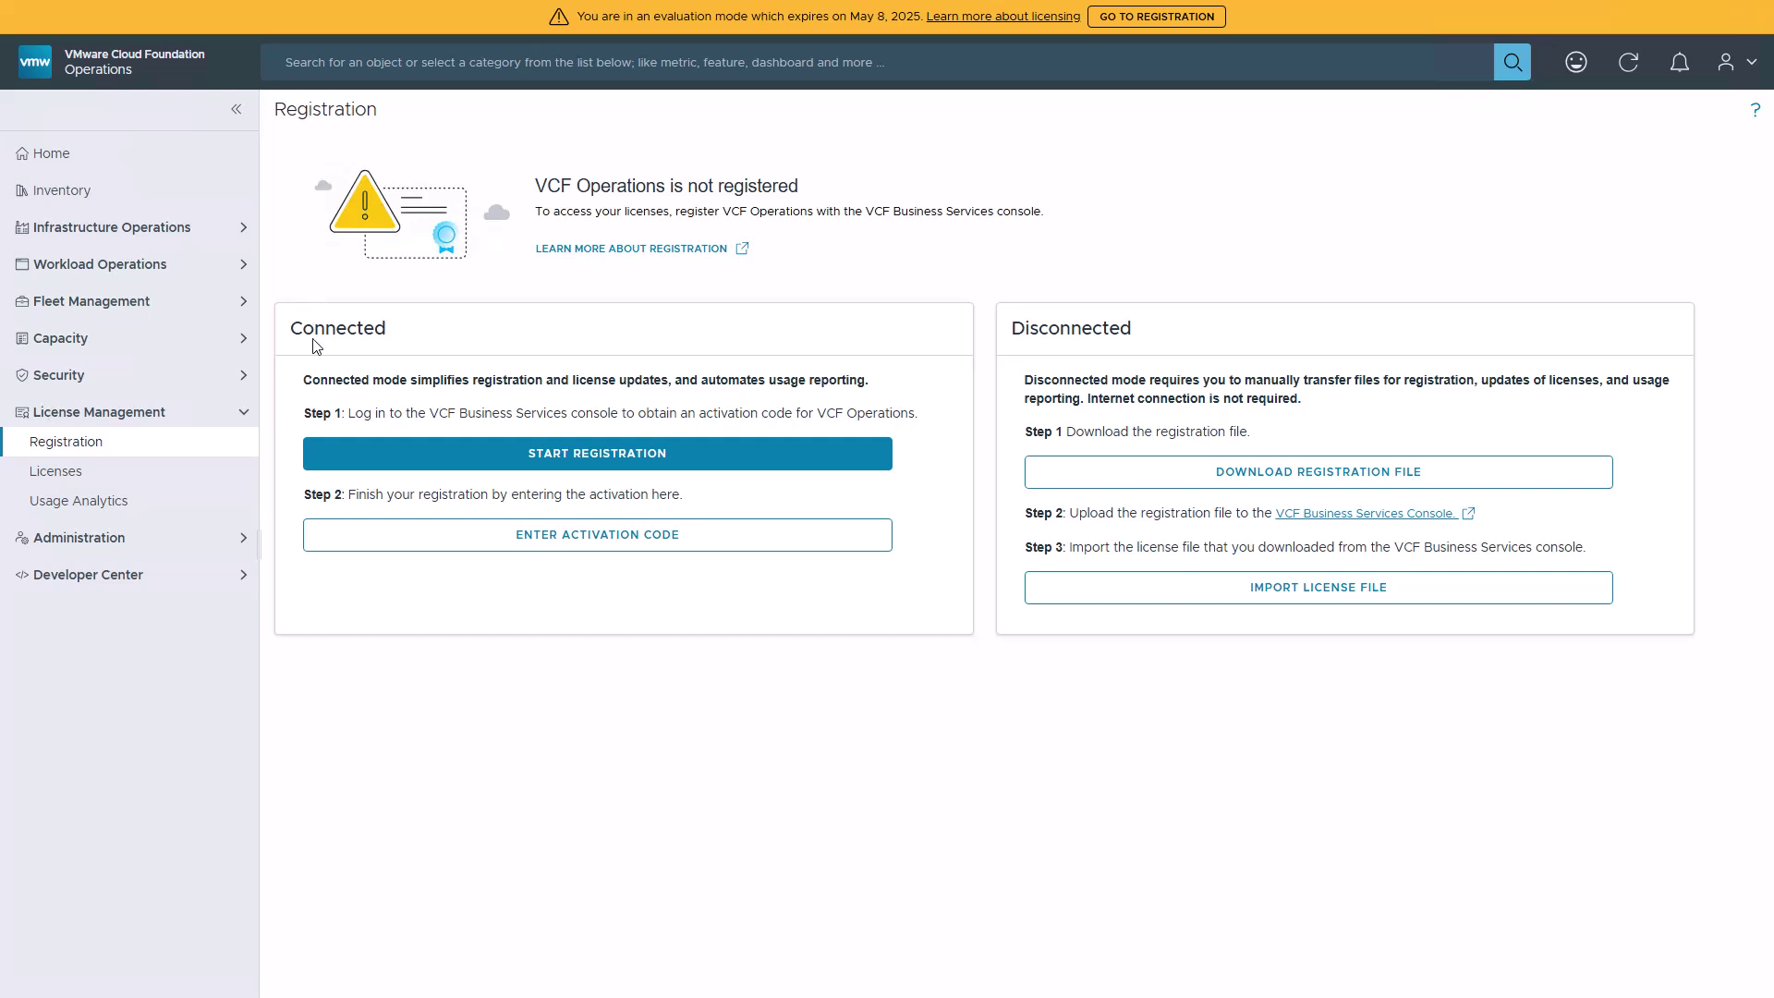
# - Paste the copied activation code and activate the ops.acme.org registration
pyautogui.click(372, 544)
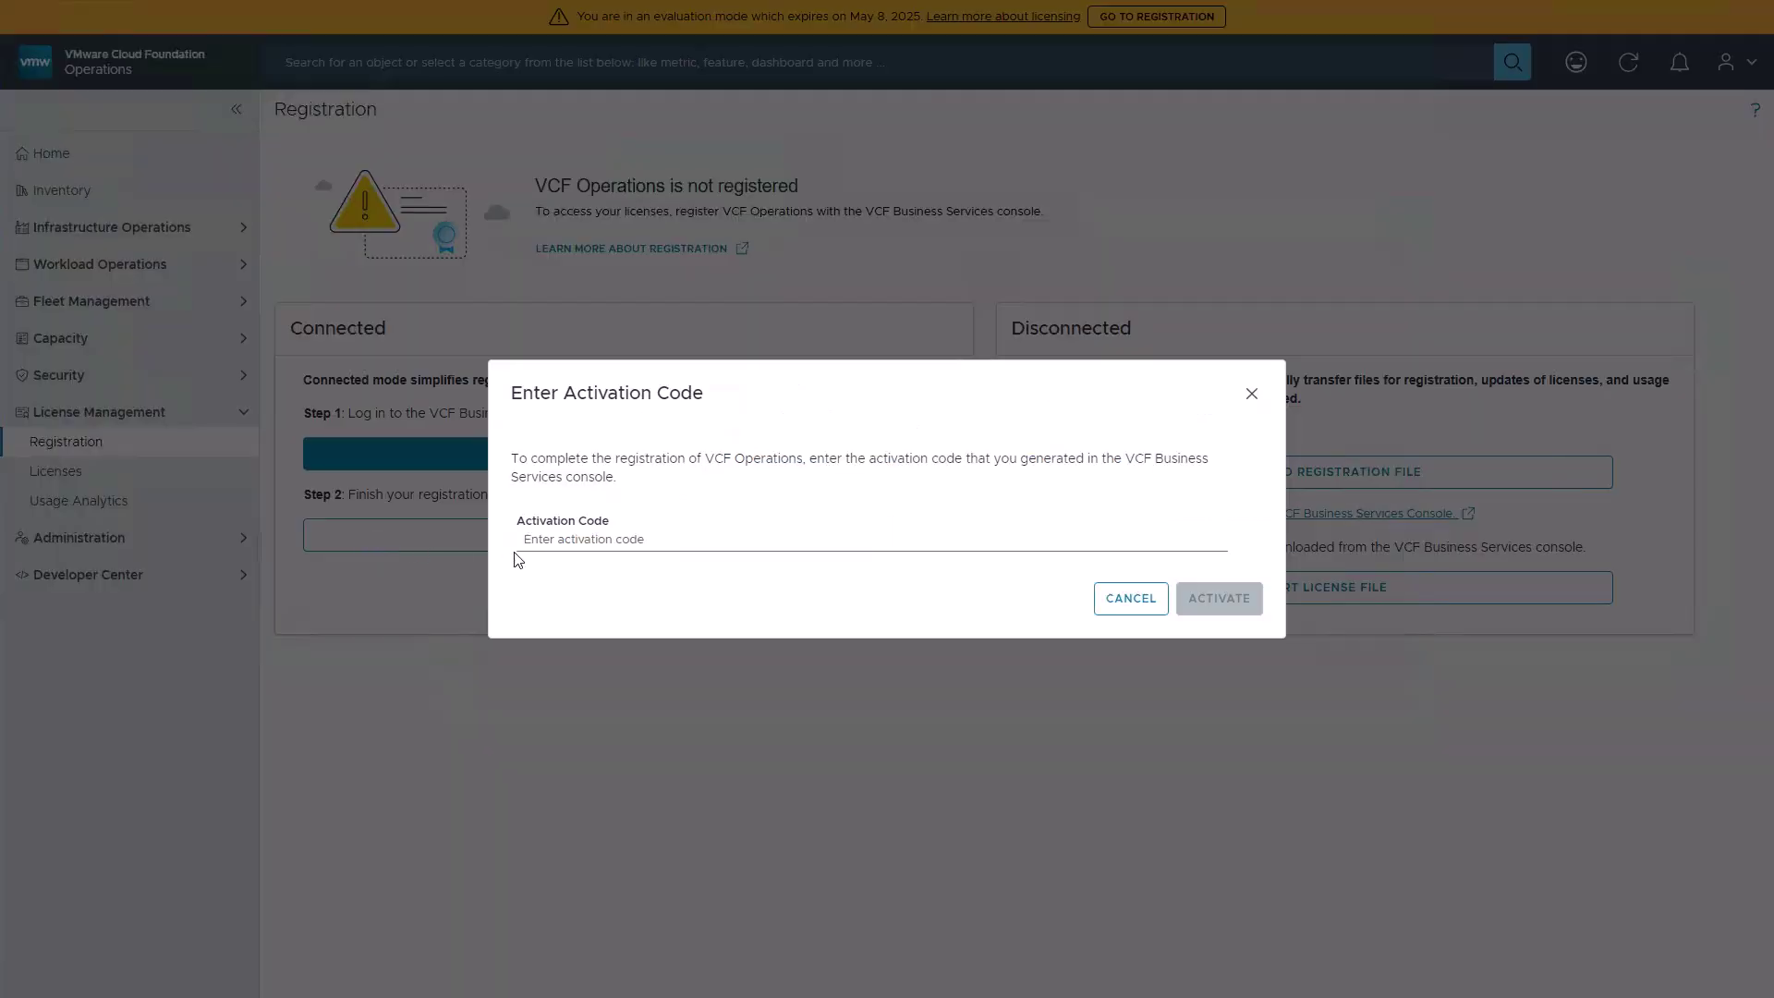
pyautogui.click(553, 543)
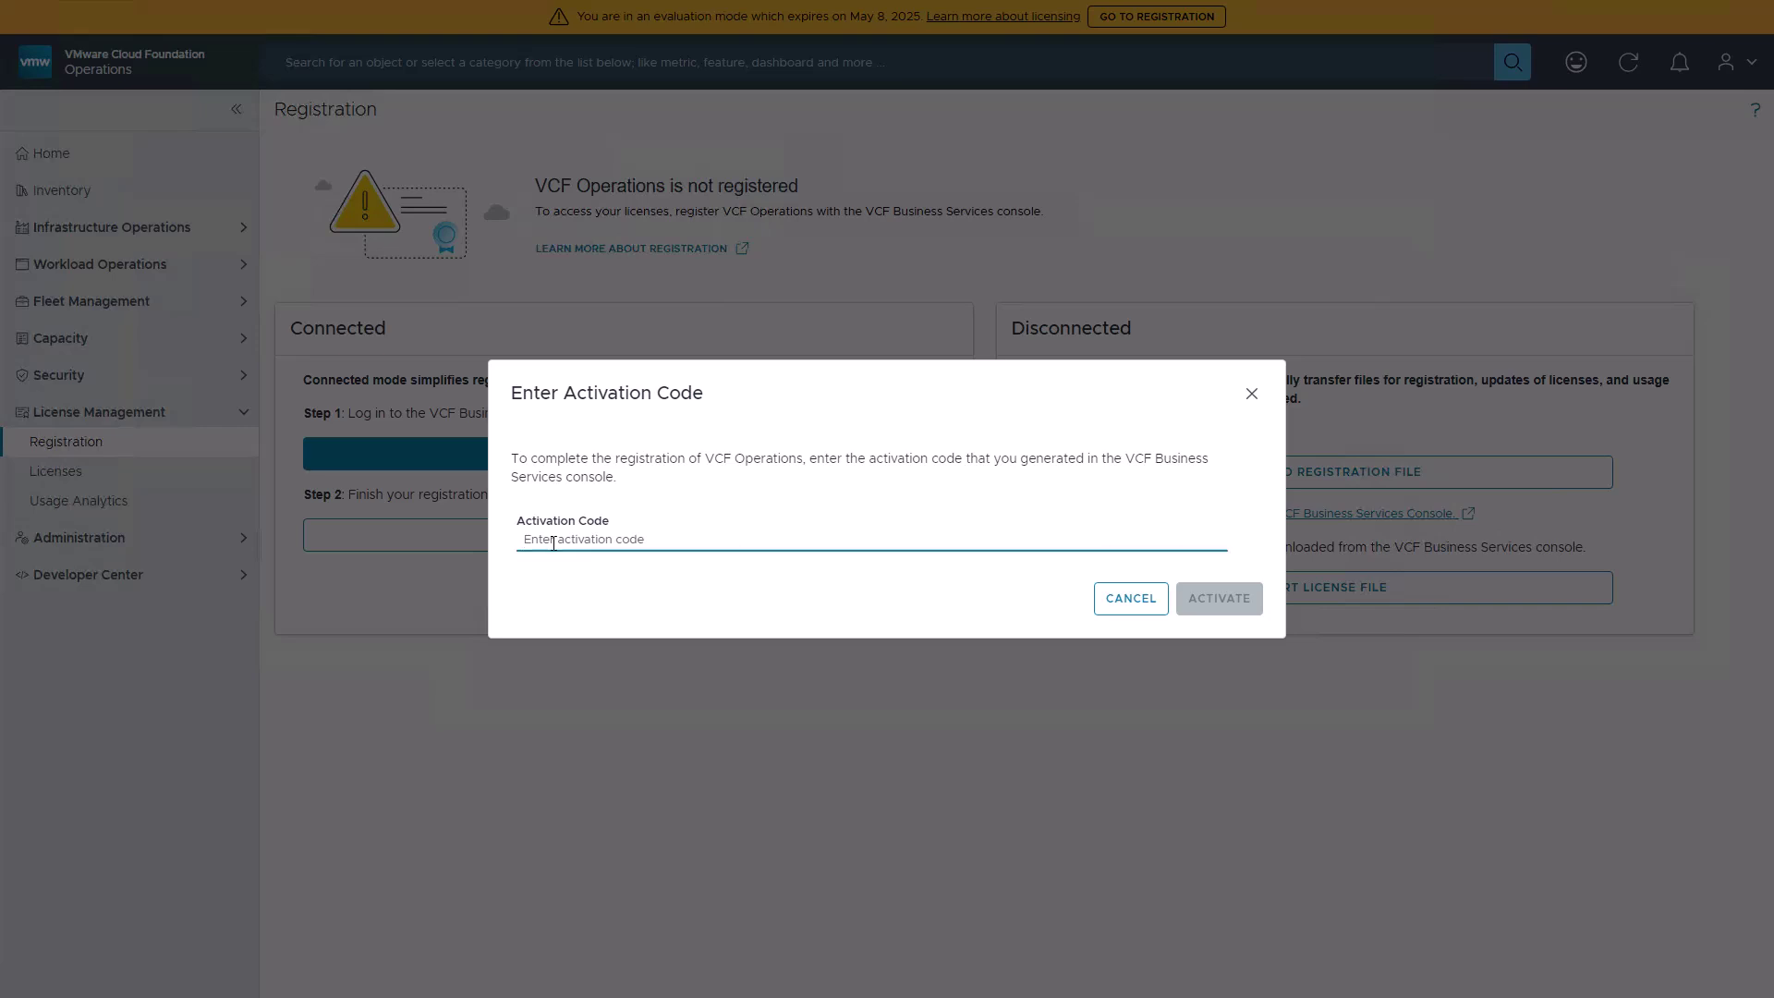
pyautogui.hotkey('ctrl', 'v')
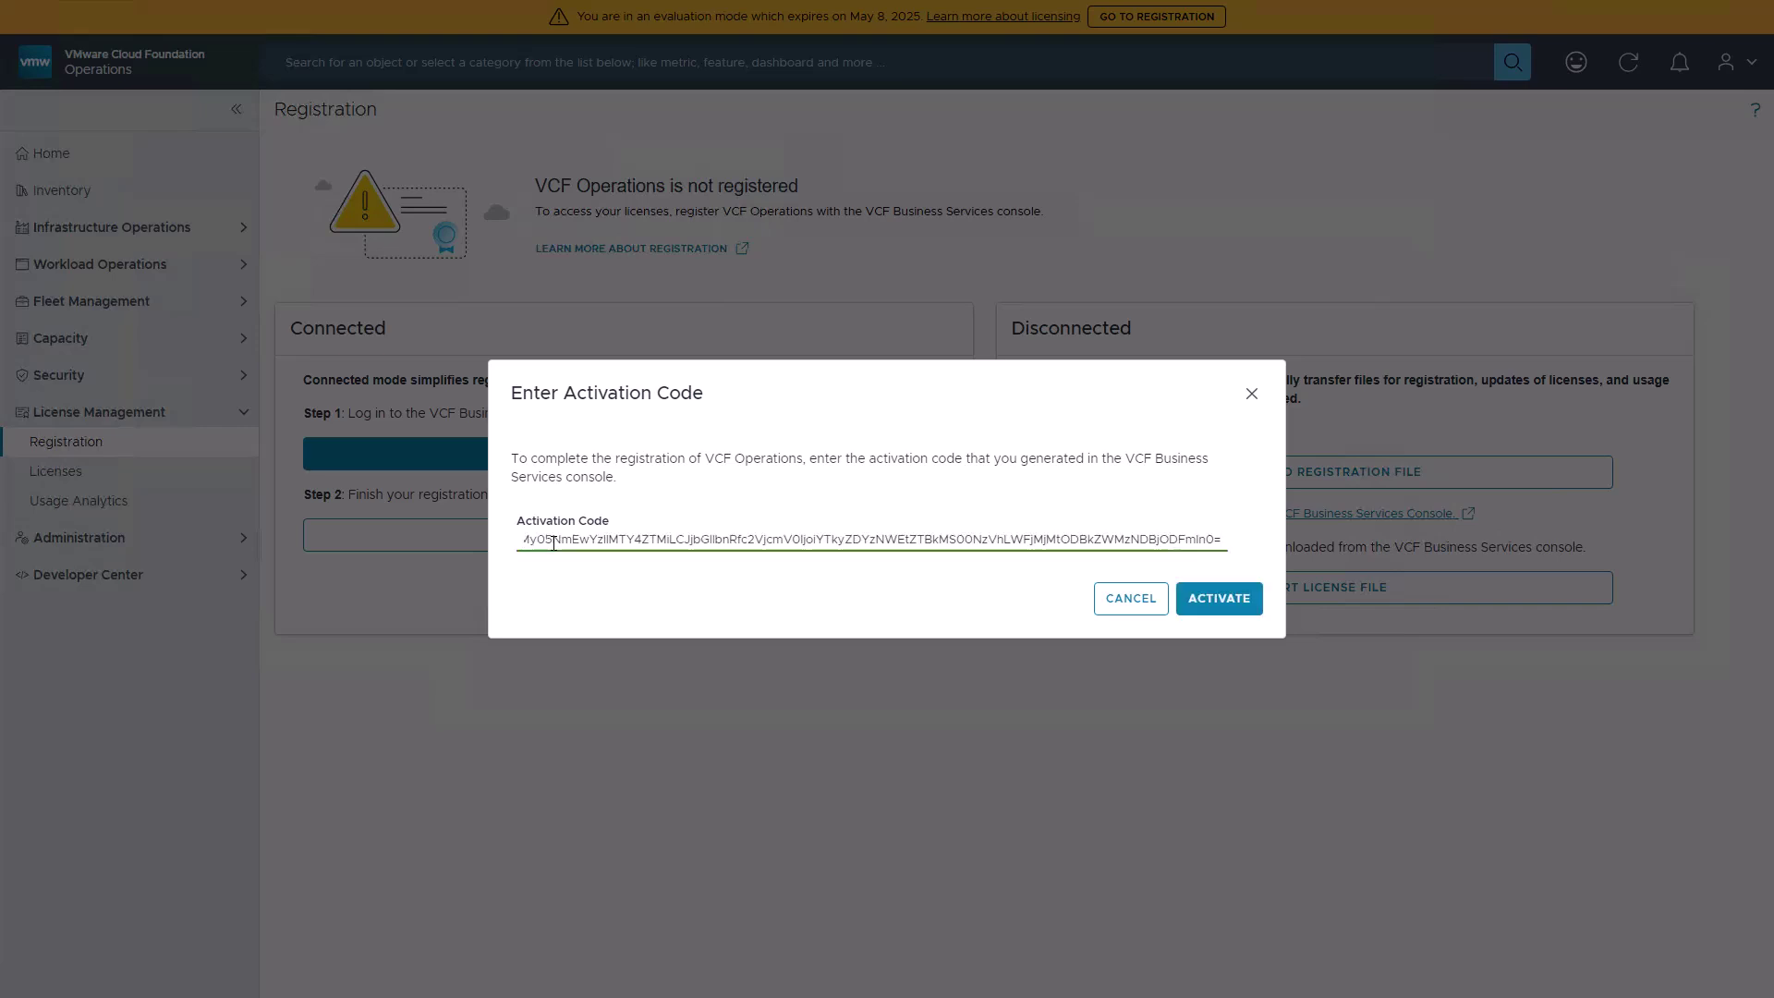
pyautogui.click(1210, 599)
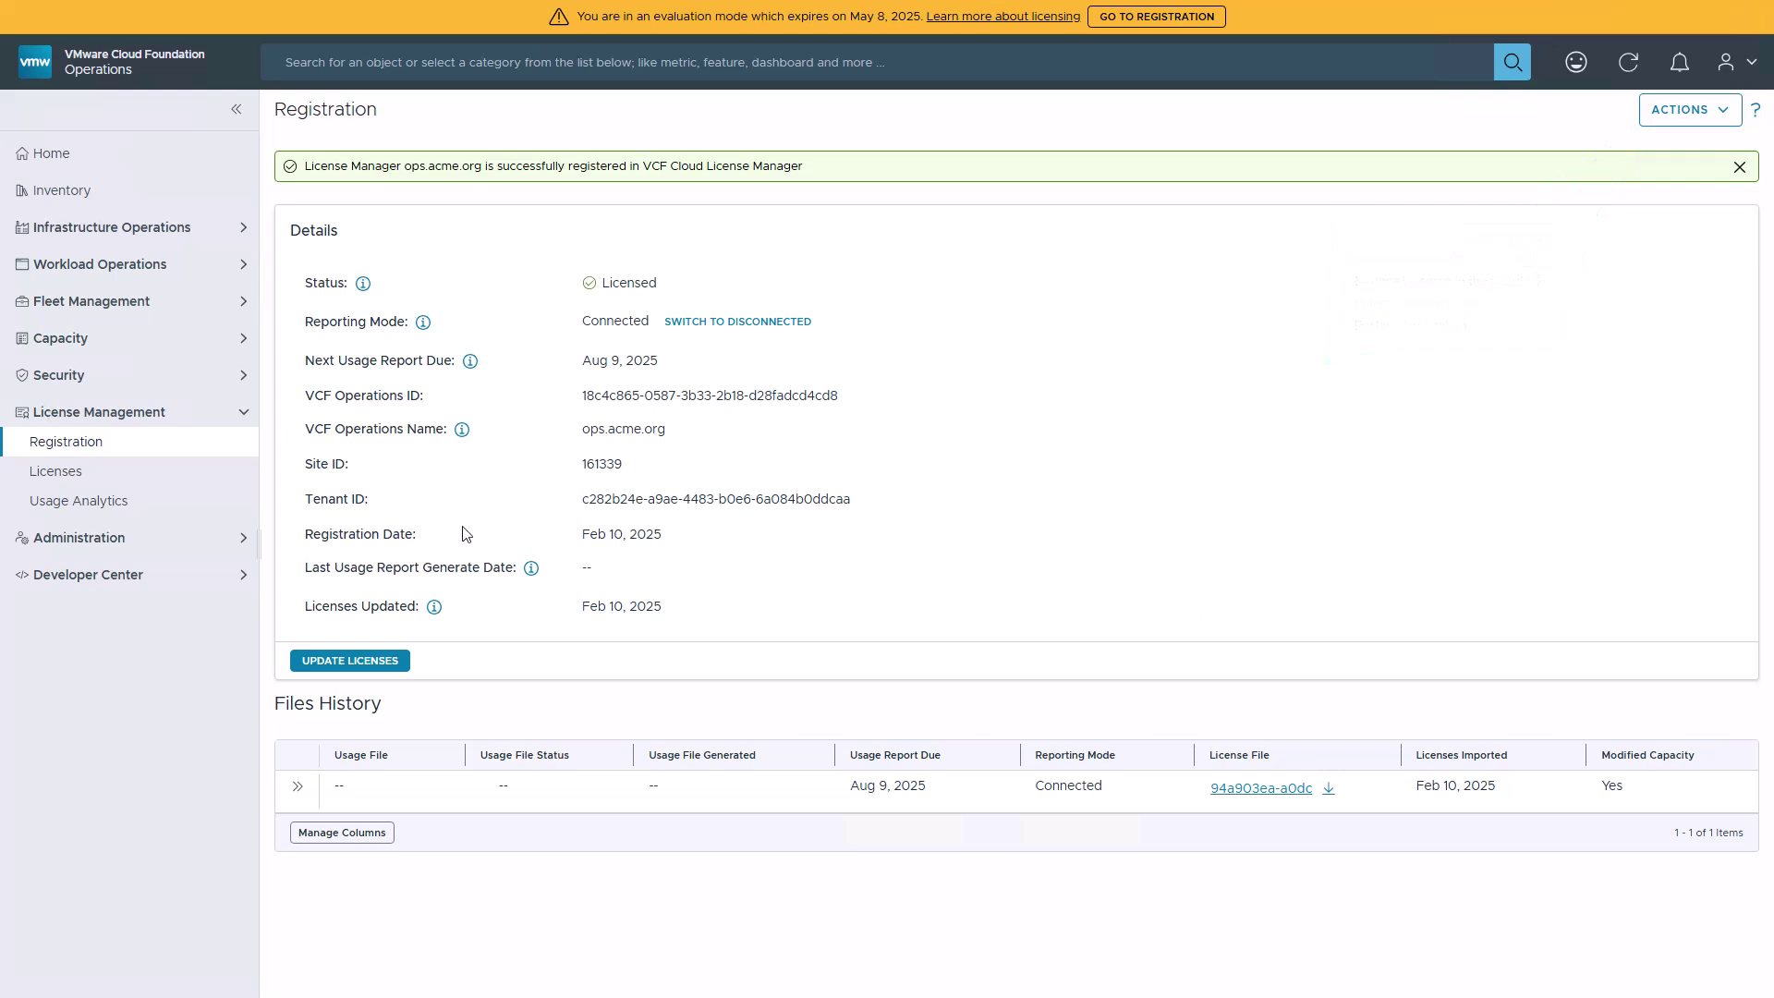
# - Review the licenses list and expand the mgmt-domain vCenter's license details
pyautogui.click(109, 480)
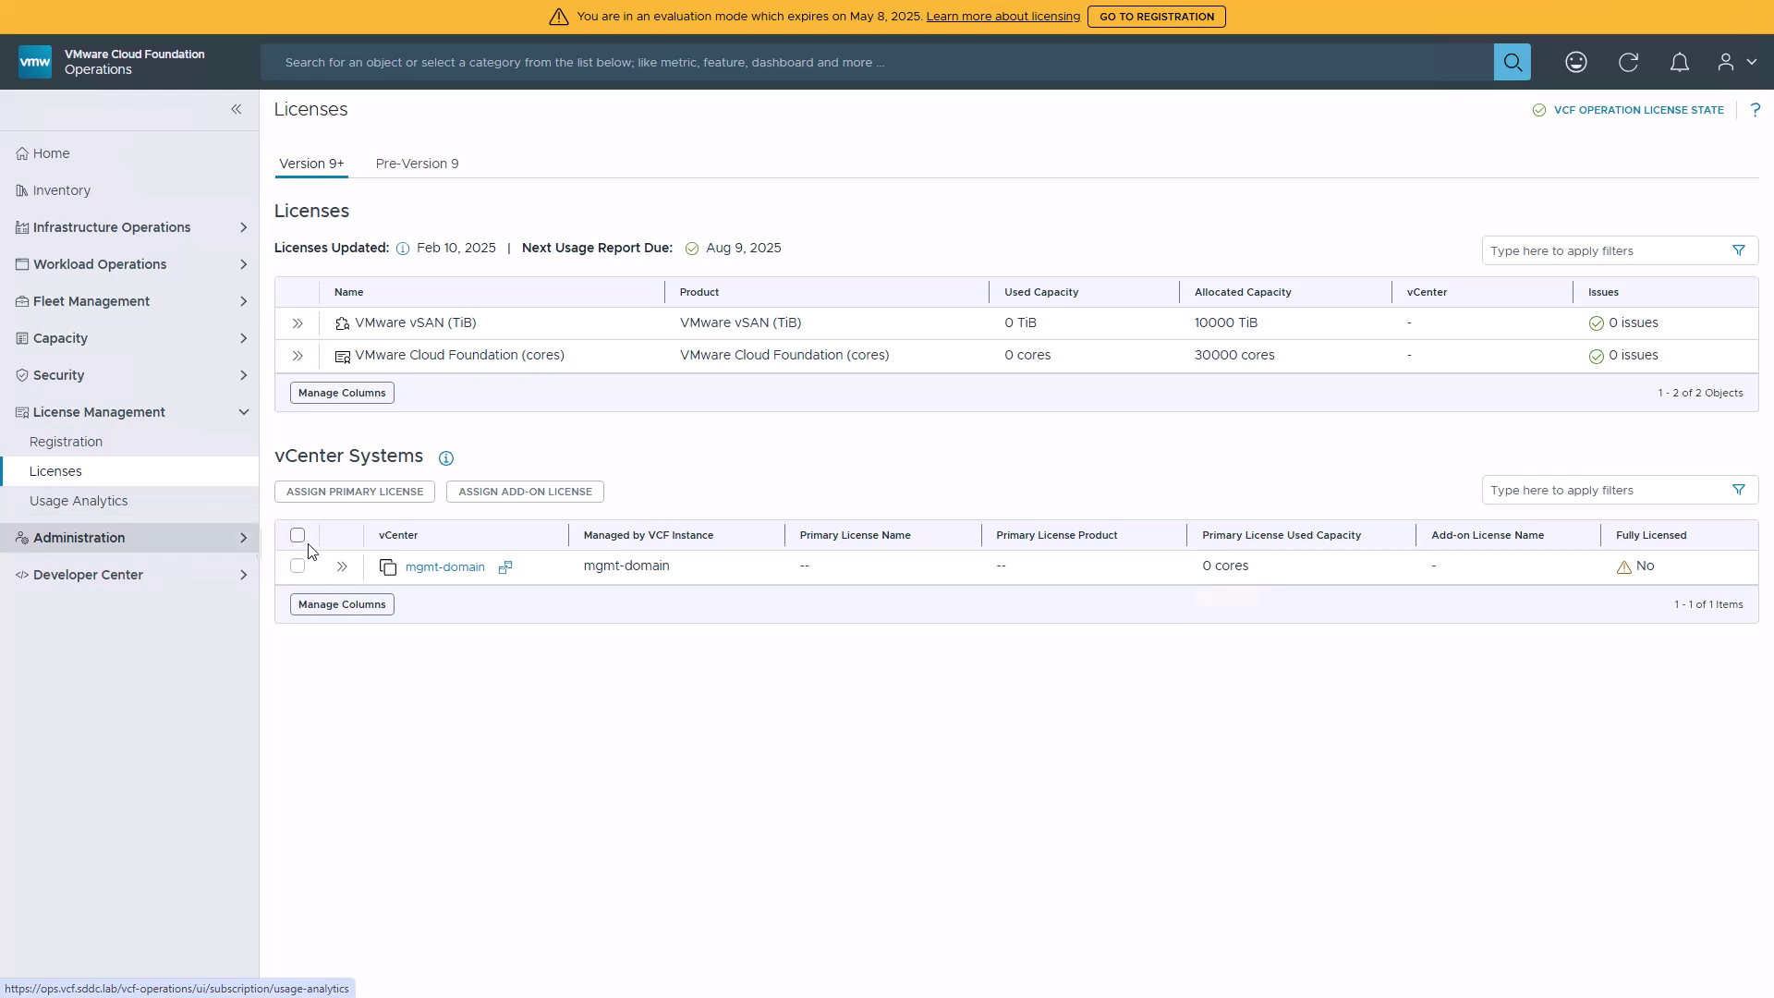
pyautogui.click(341, 566)
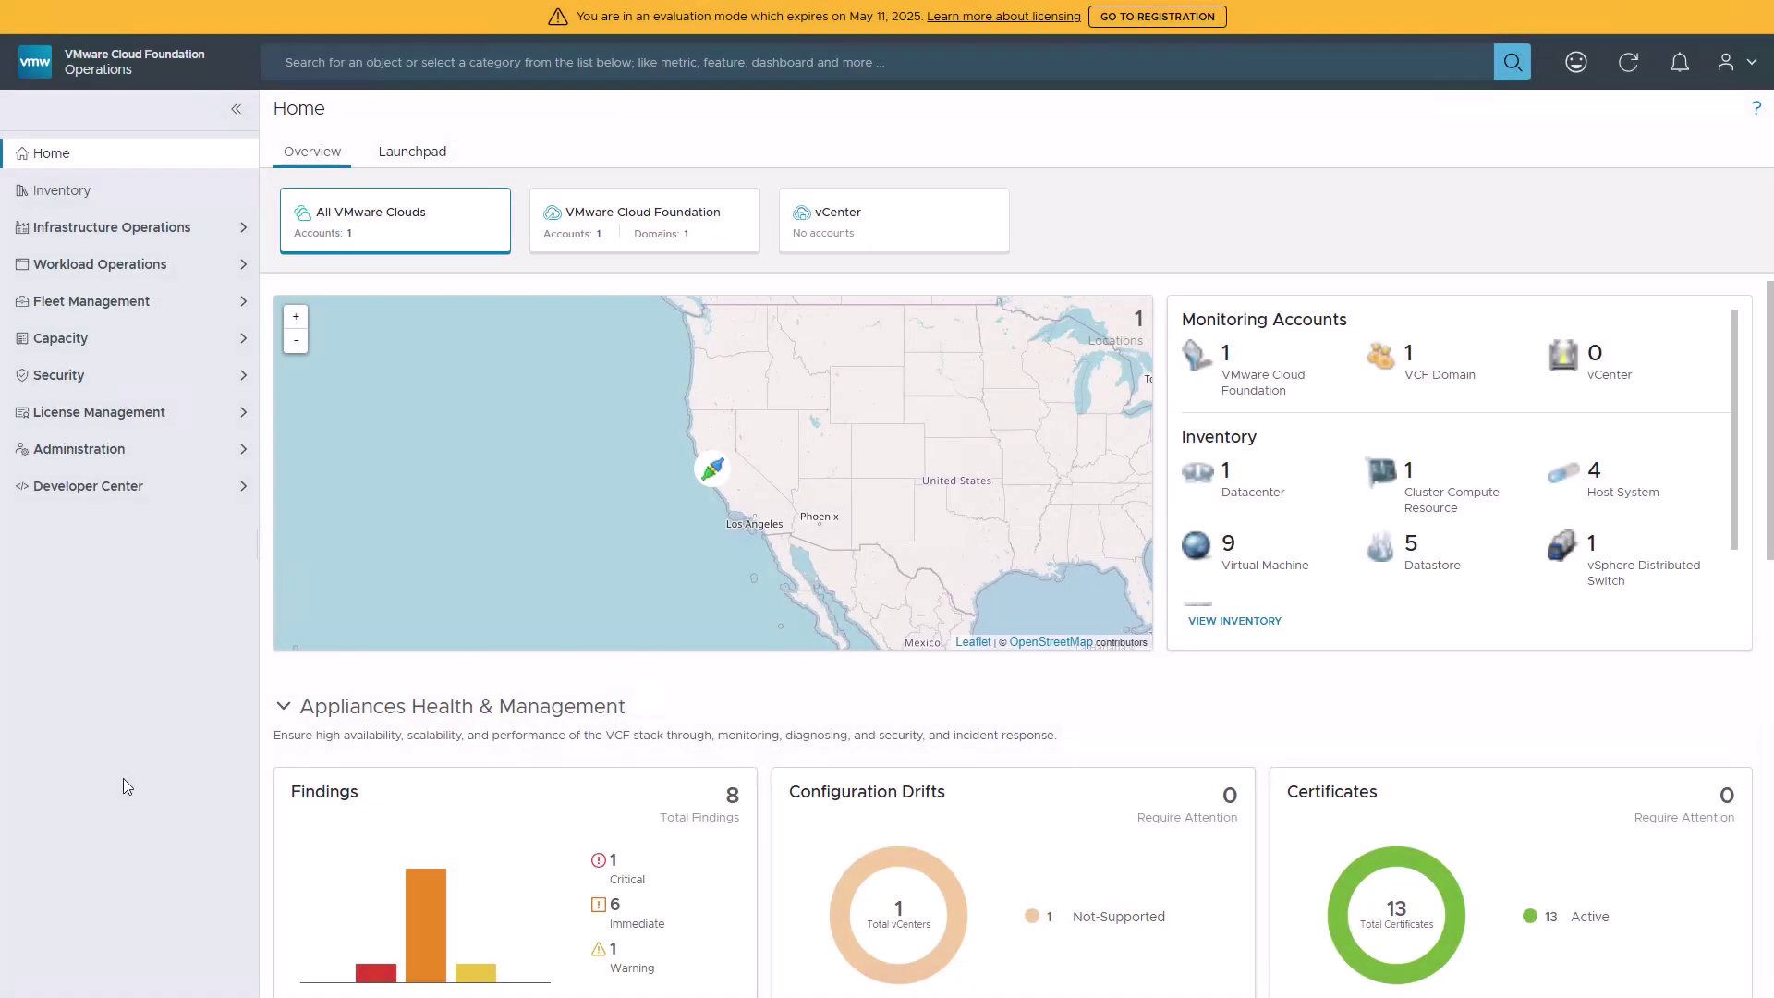
# - Download the registration file registration-20250210220306.data and save it to Downloads
pyautogui.click(1137, 20)
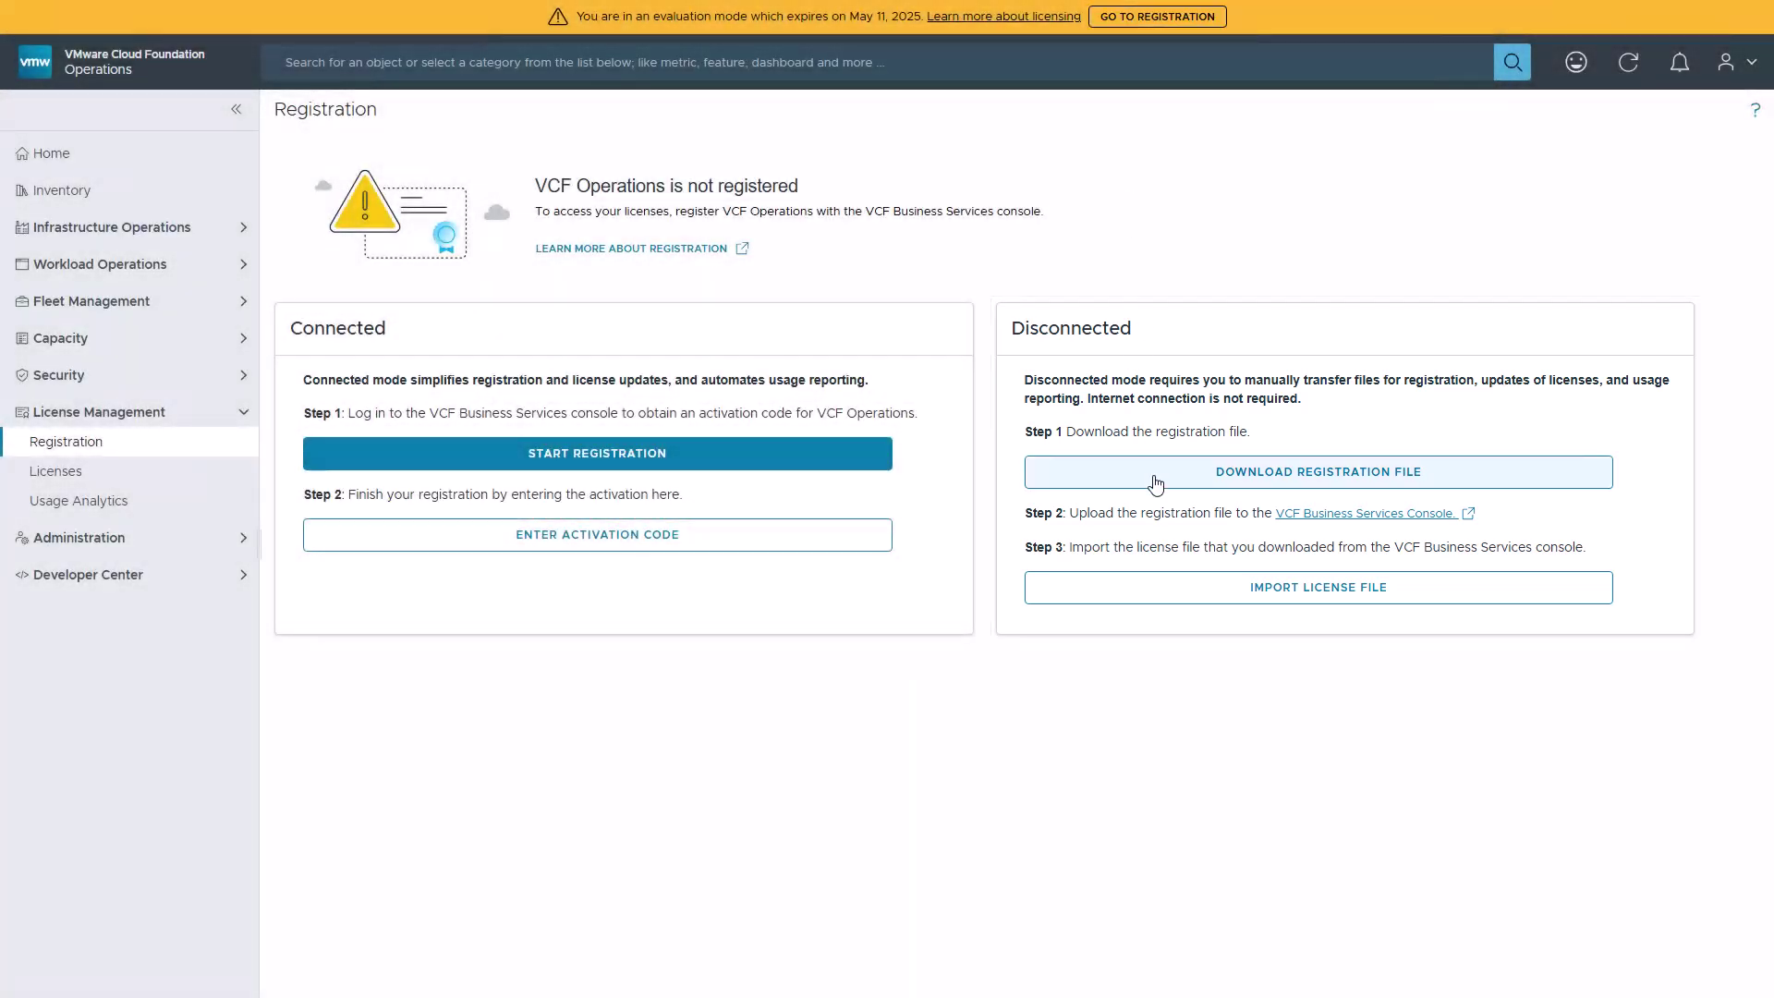
pyautogui.click(1155, 483)
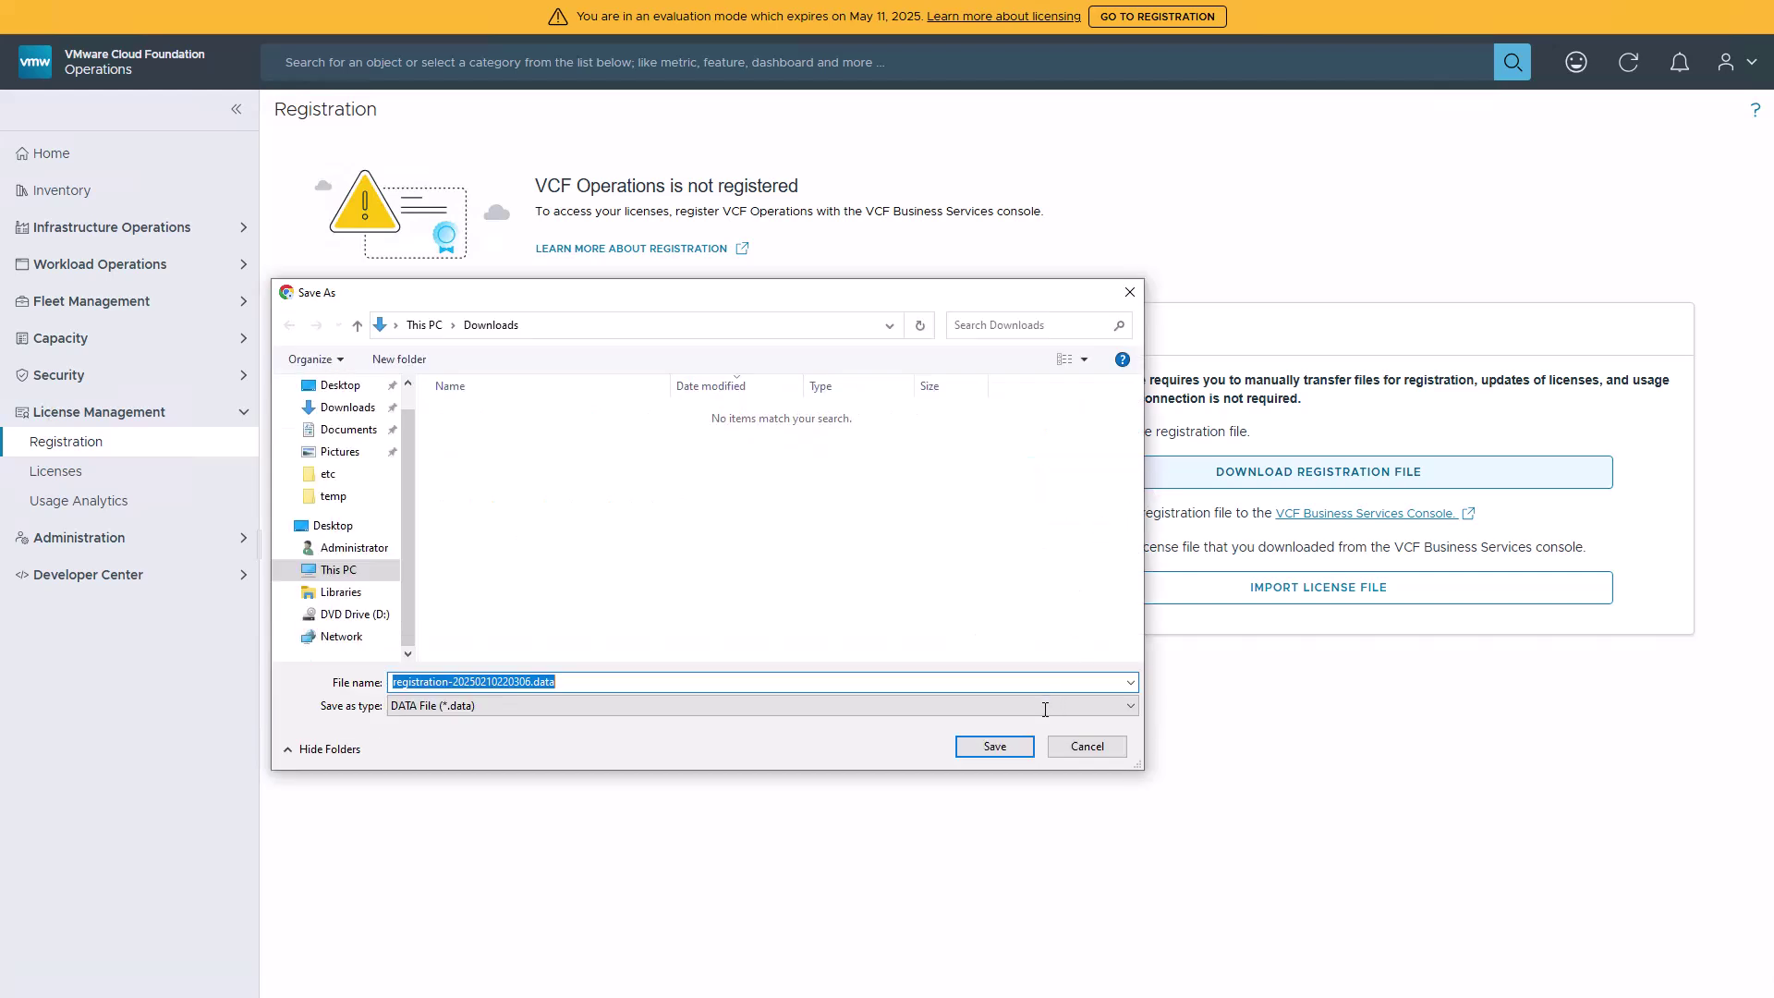
pyautogui.click(1025, 744)
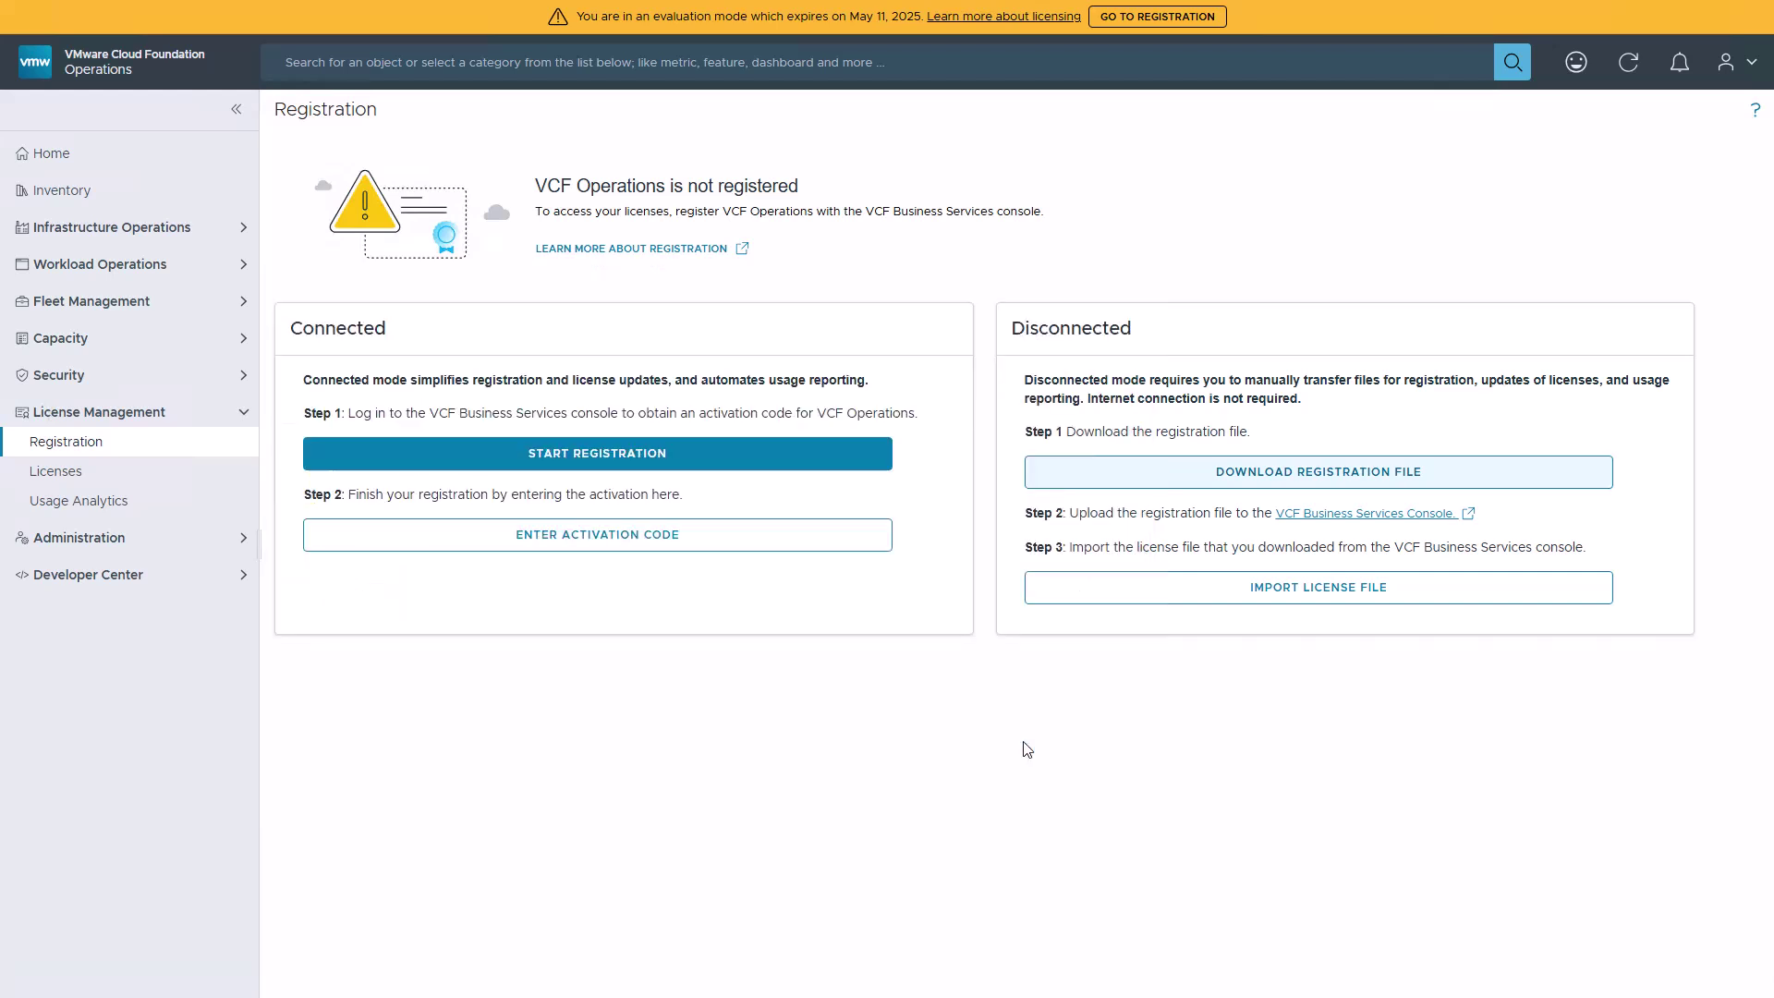
# - Sign in to the VCF Business Services console with your Broadcom username and password
pyautogui.click(1309, 514)
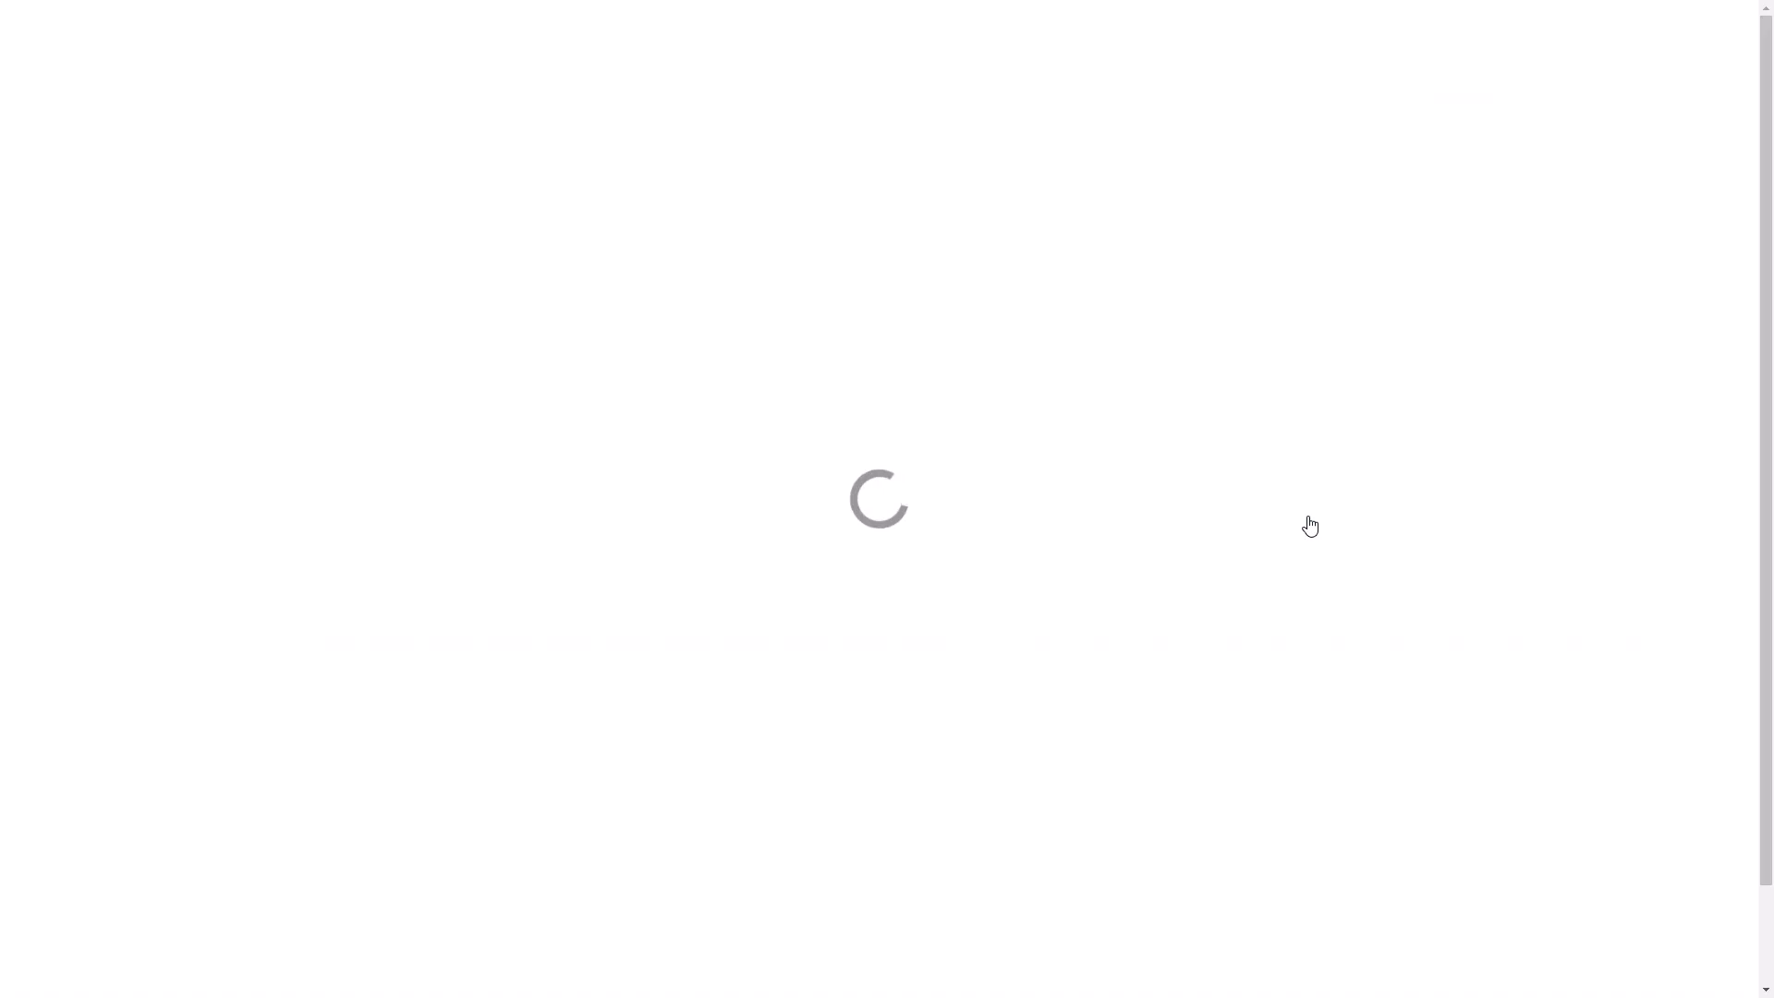
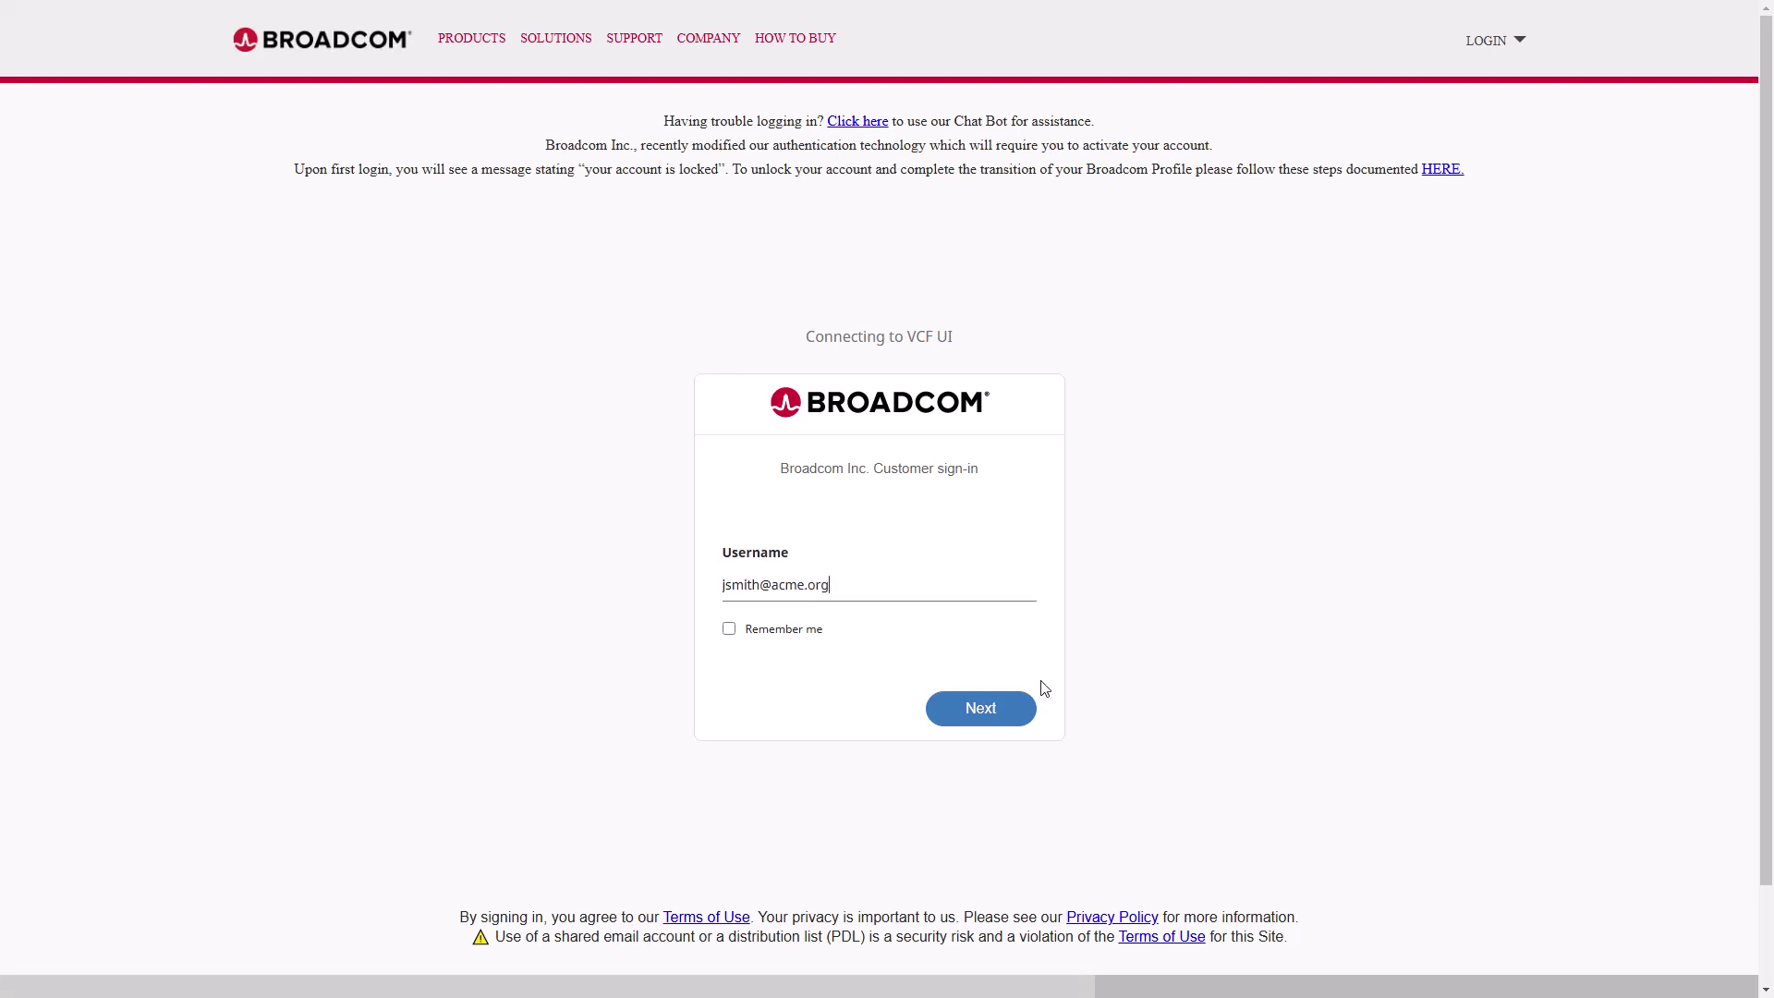
pyautogui.click(1001, 709)
pyautogui.write('********')
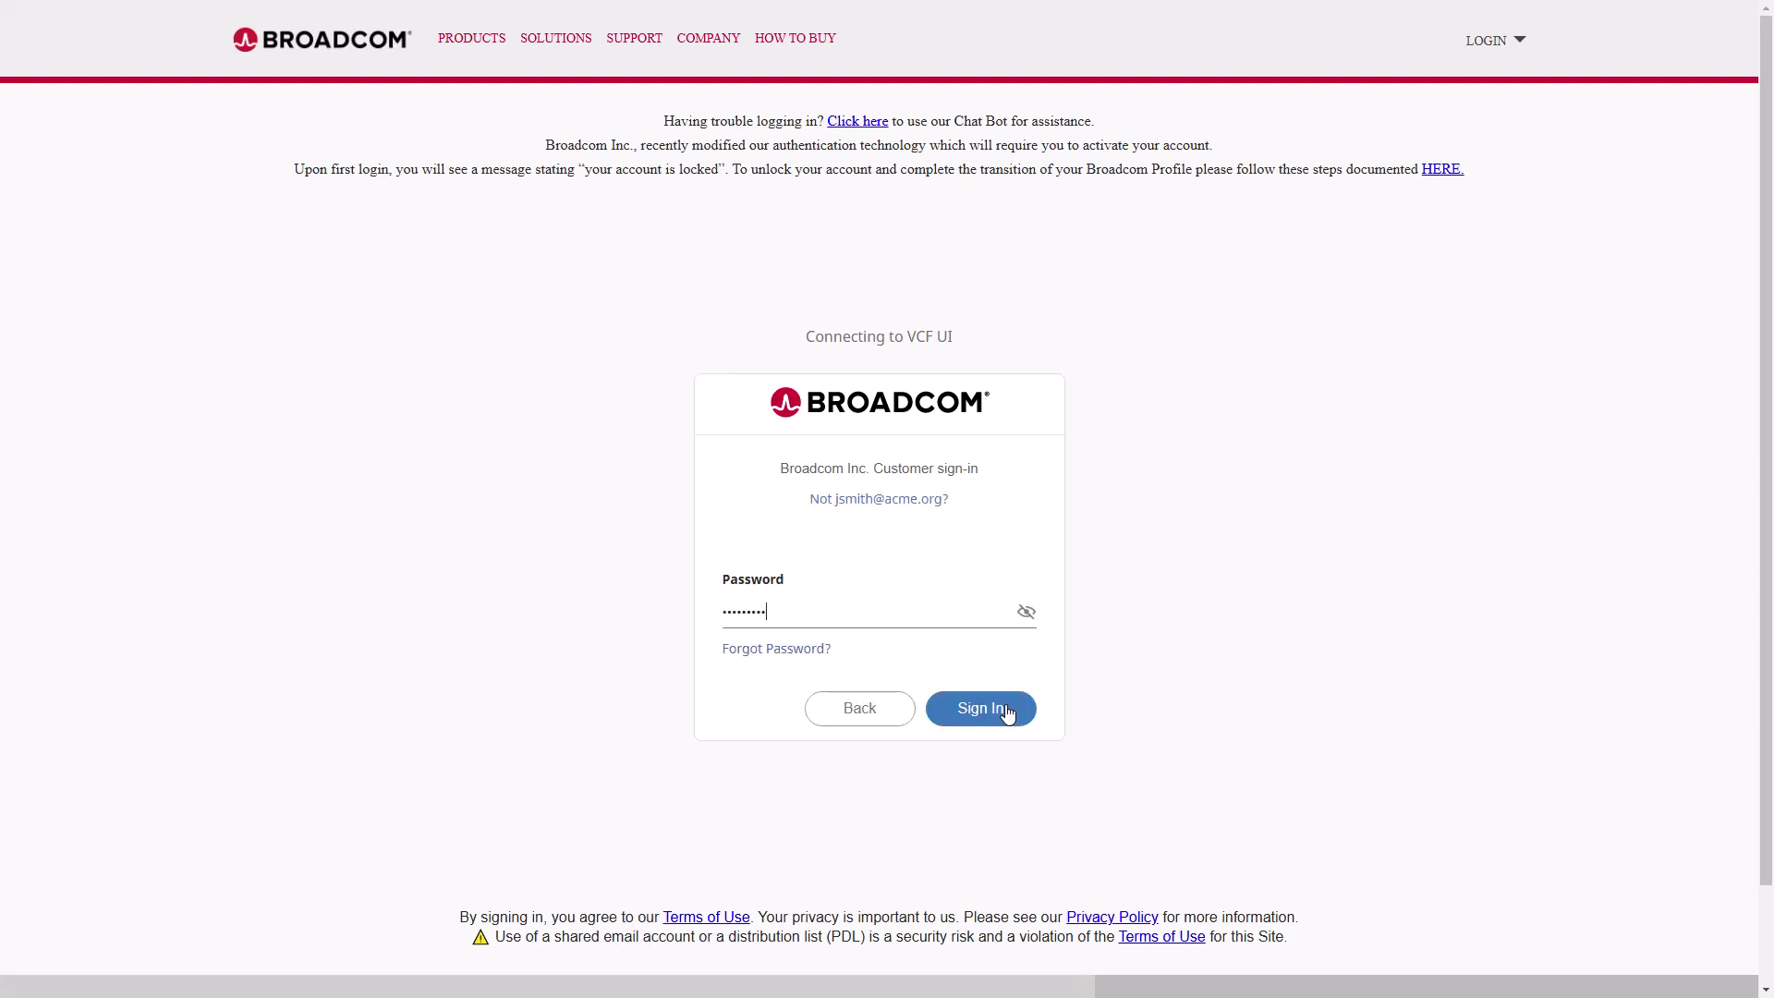
pyautogui.click(1008, 712)
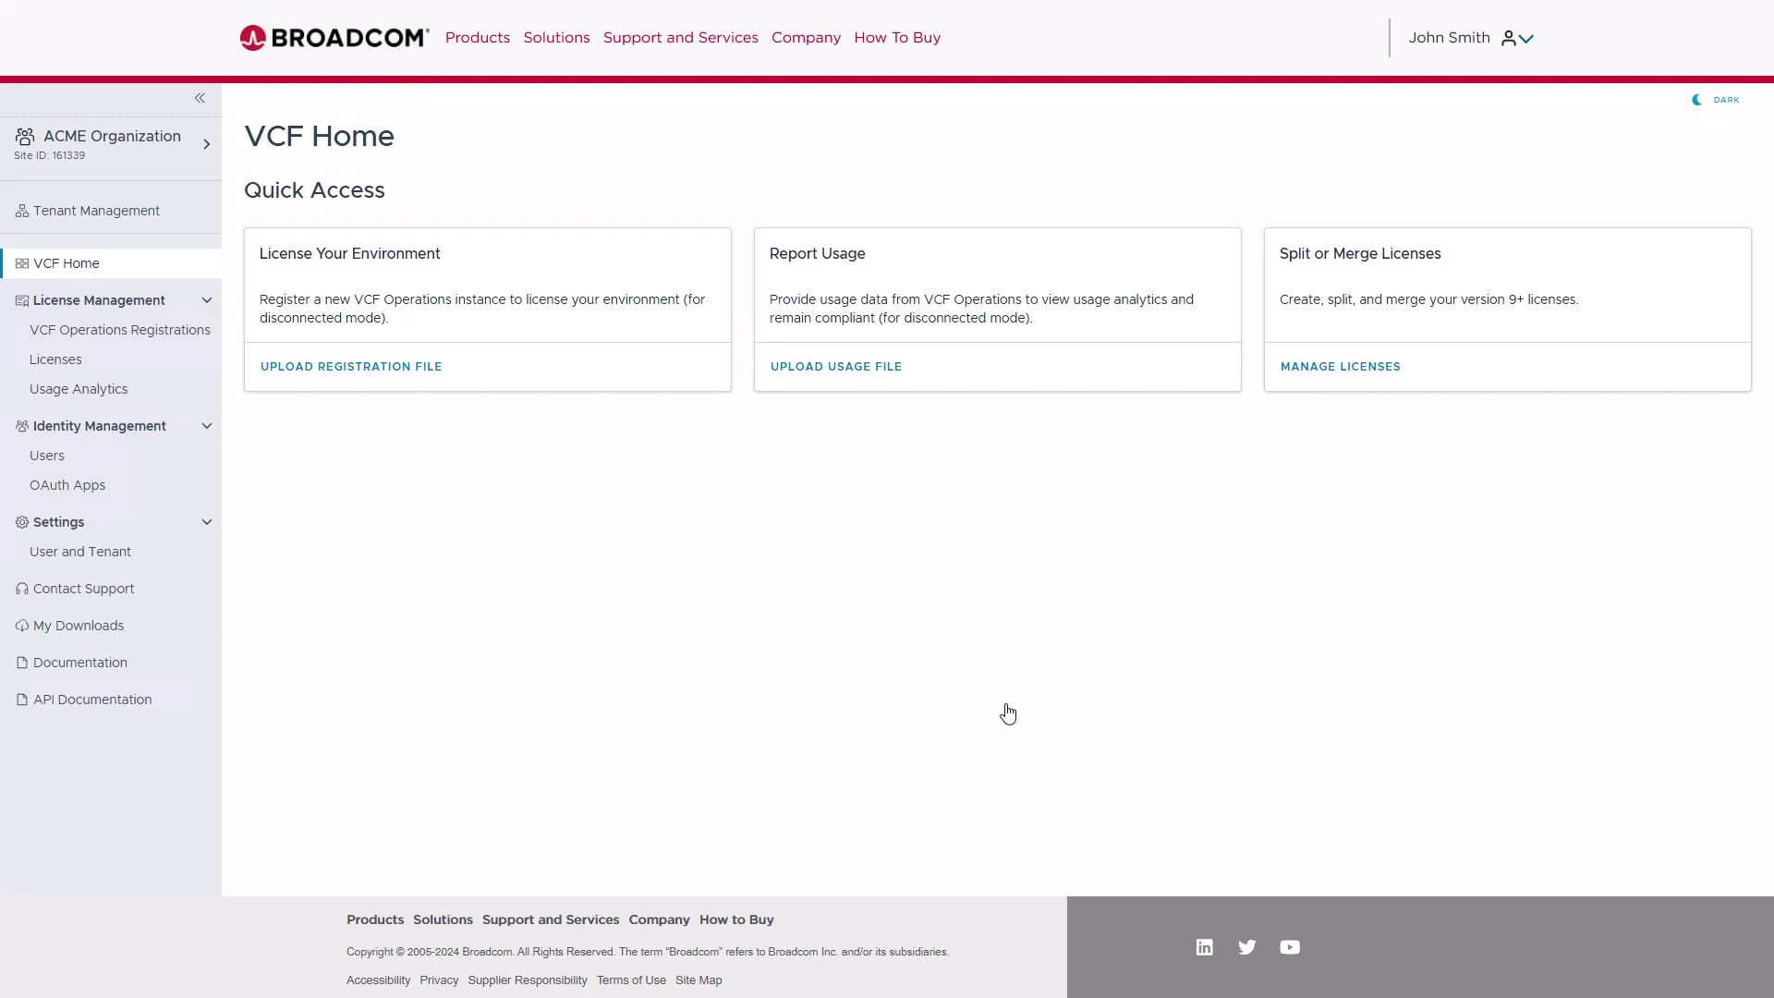
# - Upload registration-20250210220306.data, keep display name ops.acme.org, and tick both available licenses
pyautogui.click(292, 369)
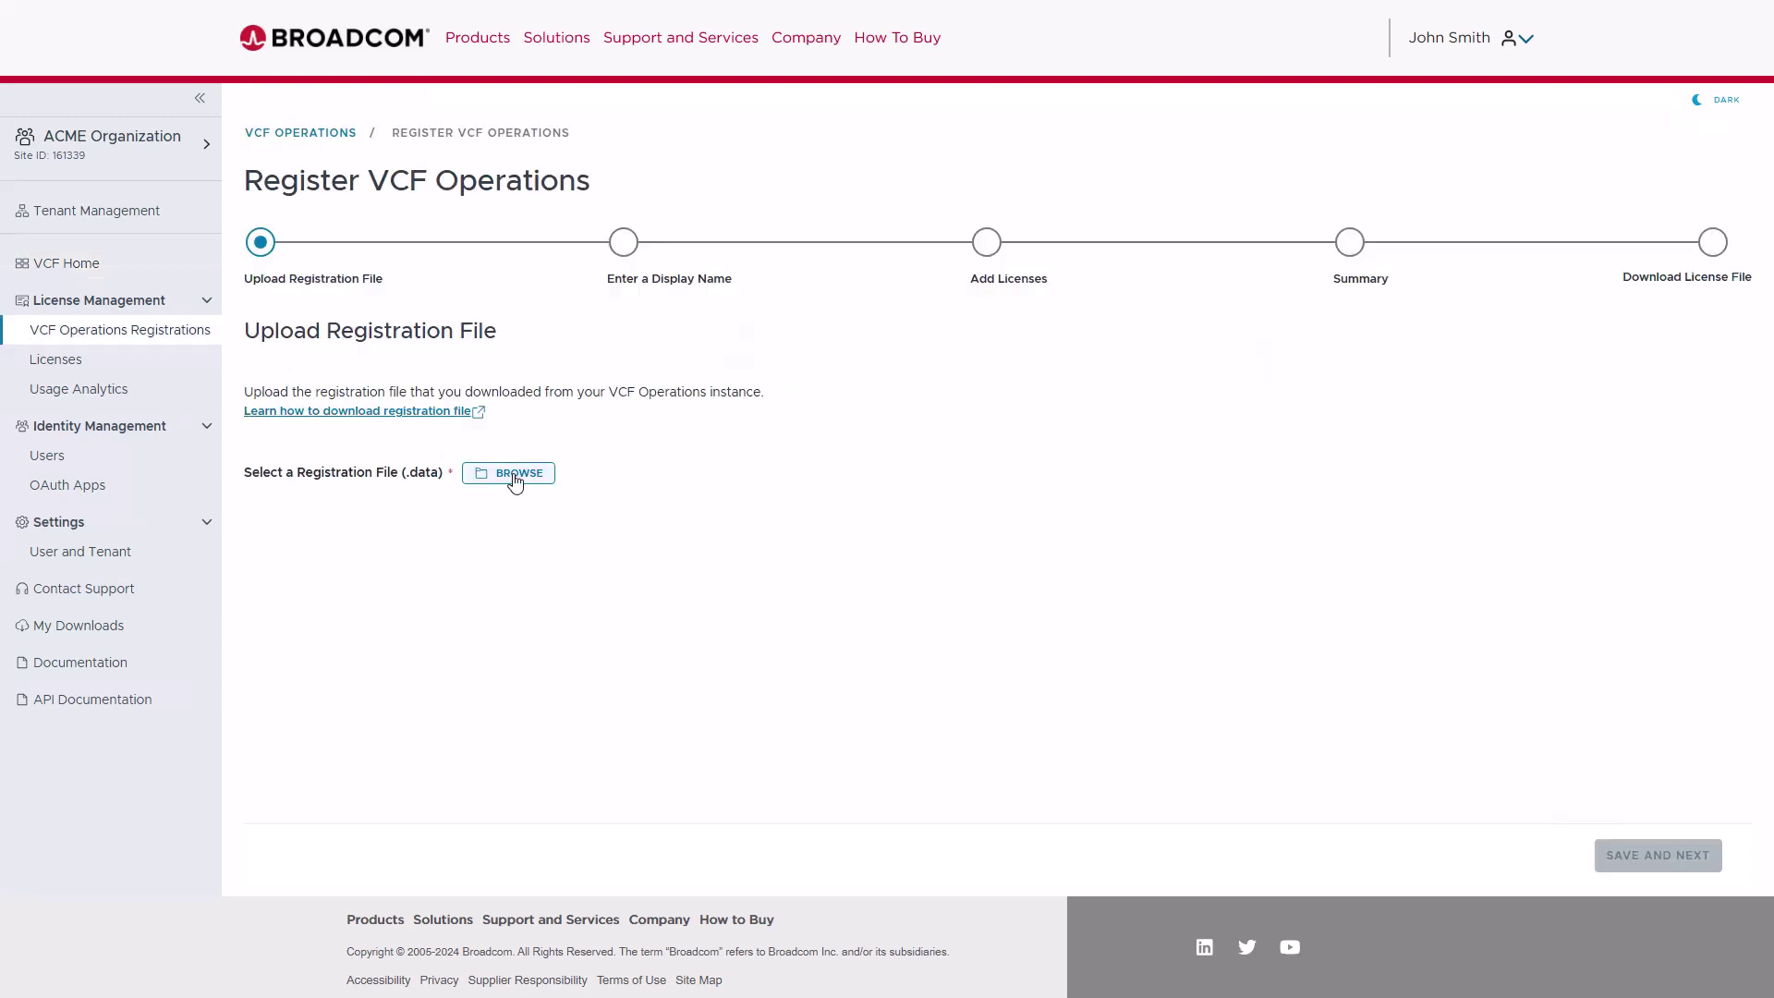
pyautogui.click(549, 476)
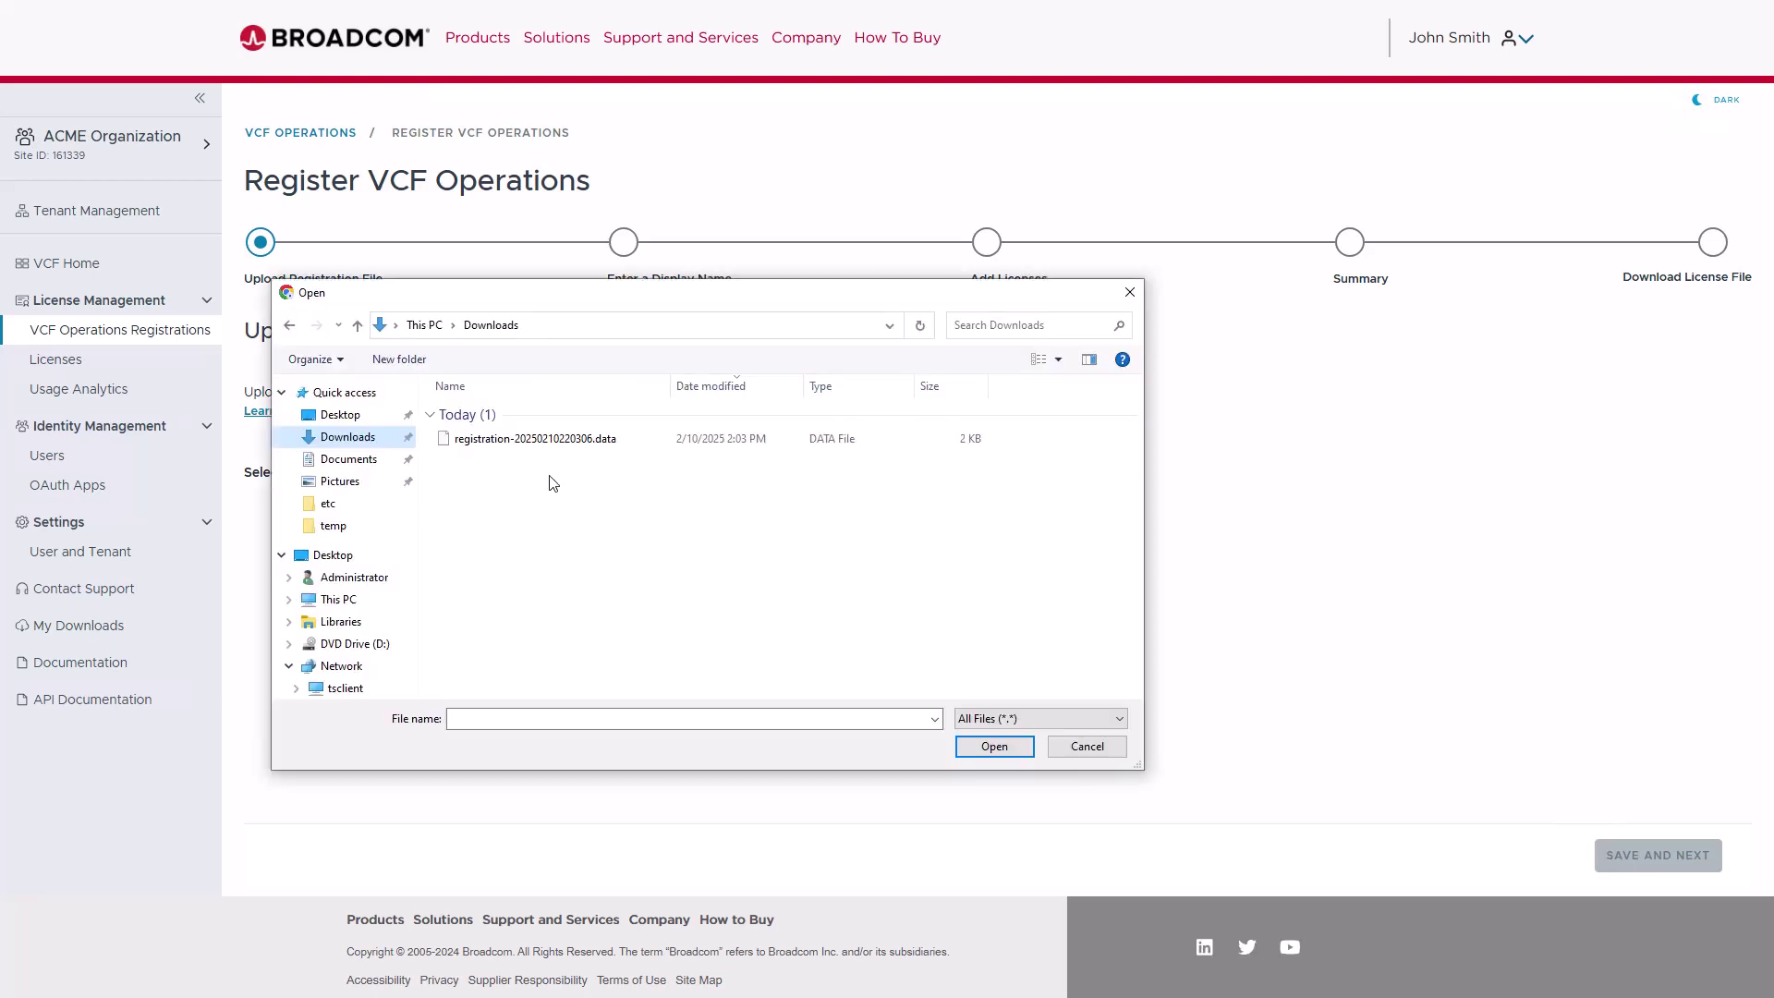
pyautogui.click(511, 441)
pyautogui.click(995, 748)
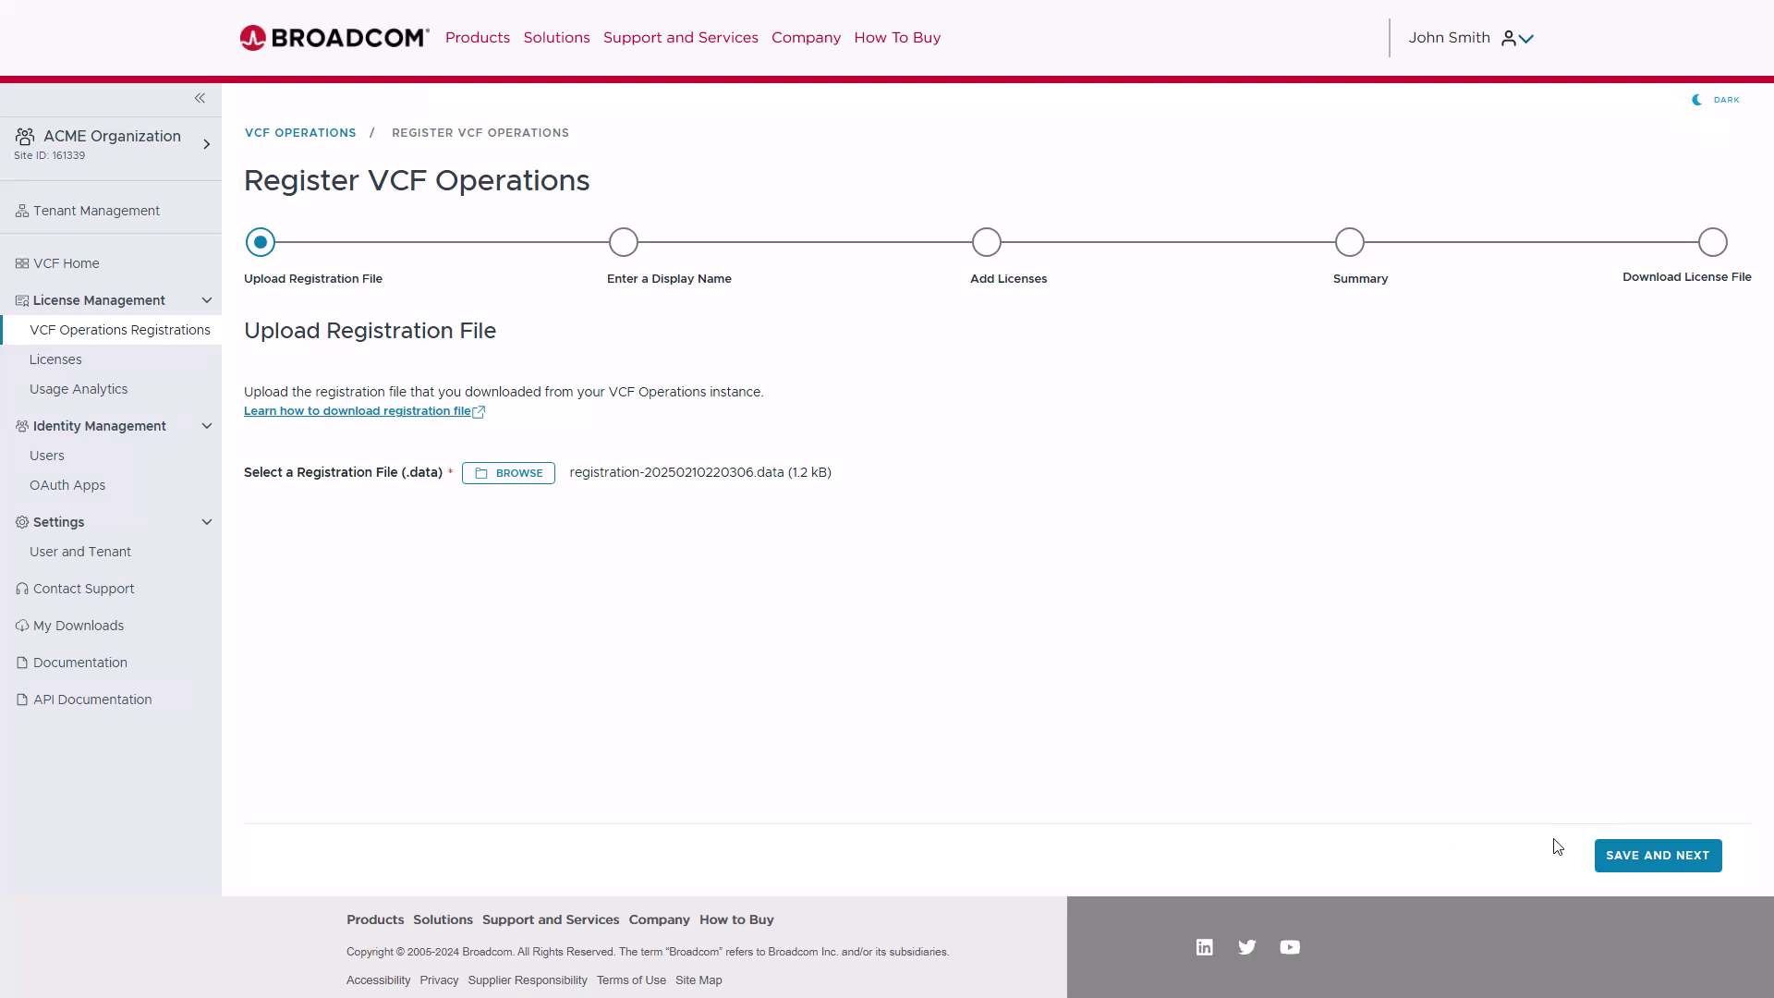
pyautogui.click(1654, 855)
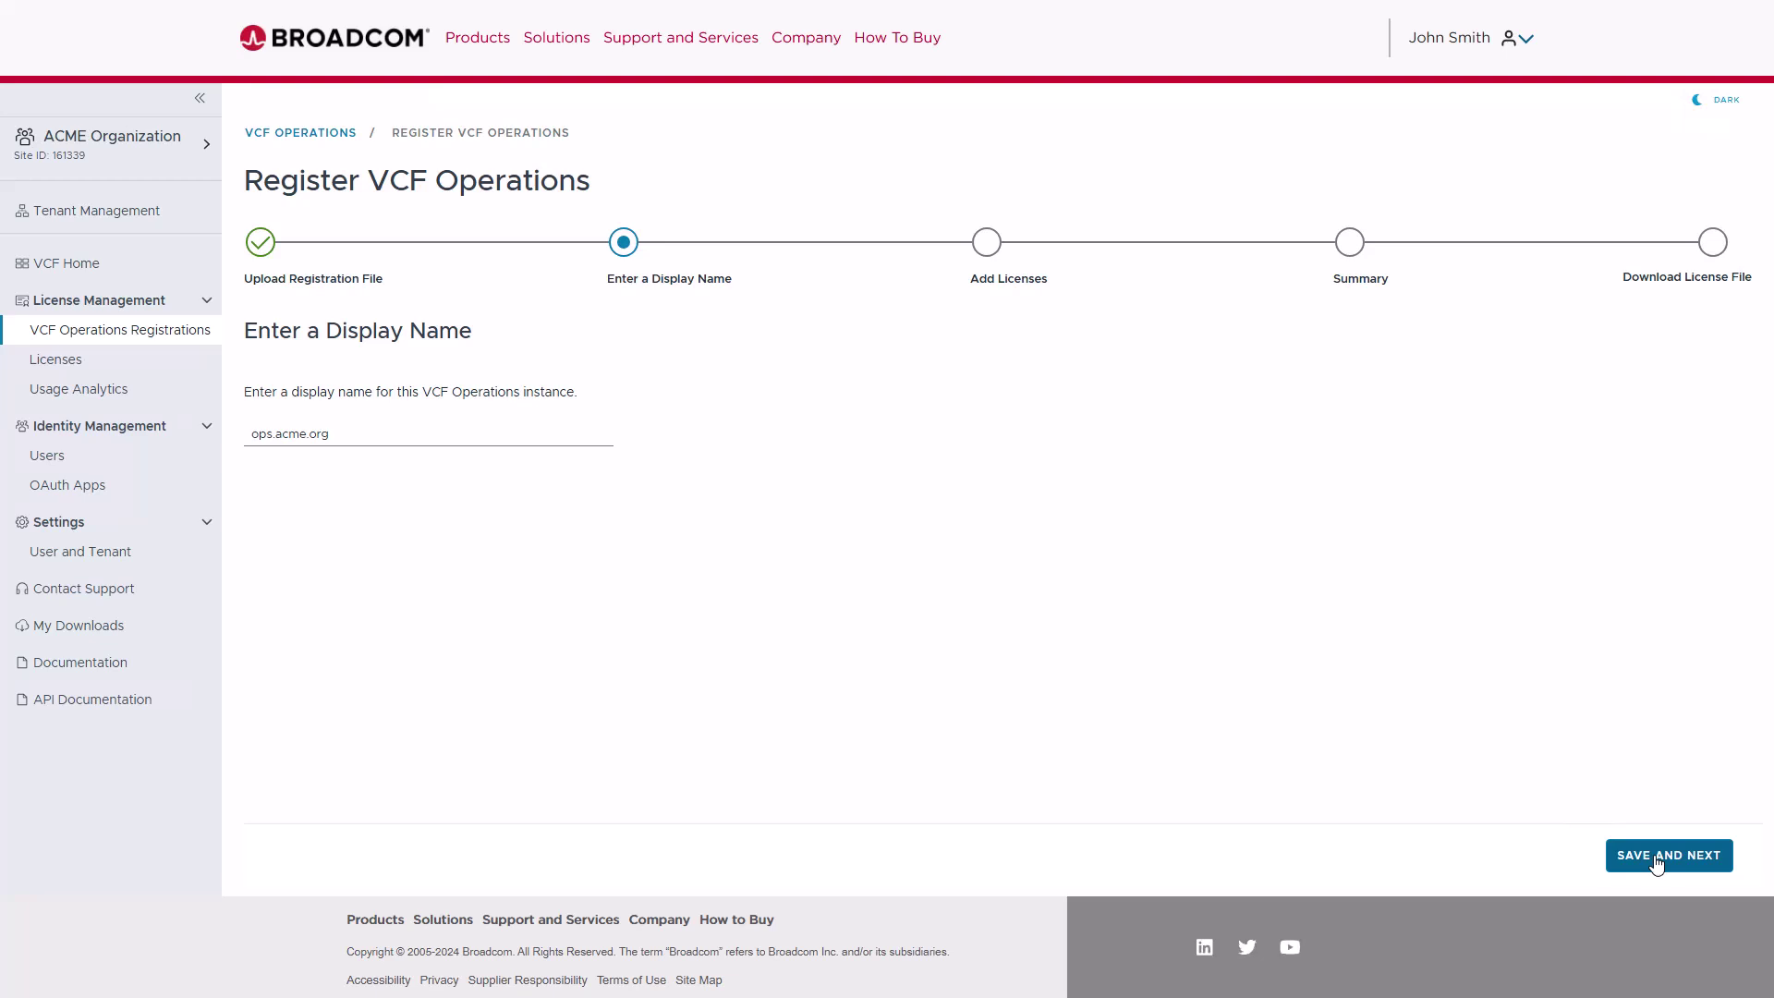
pyautogui.click(1657, 859)
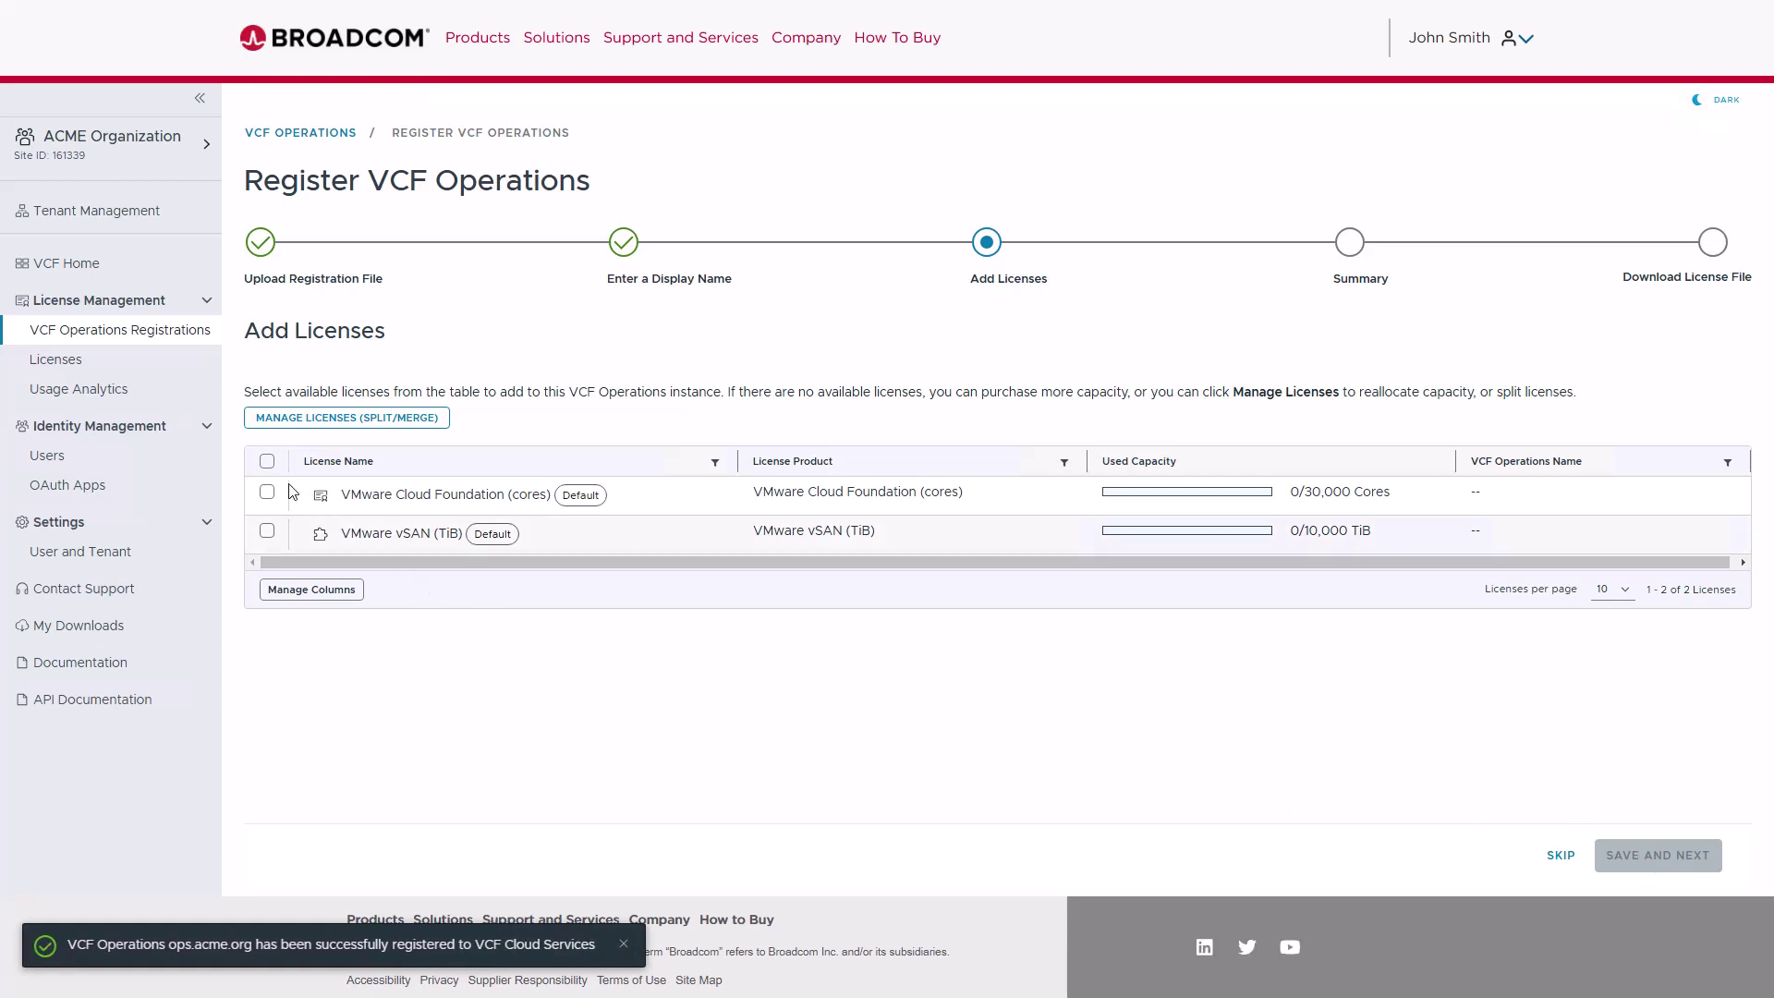
pyautogui.click(267, 461)
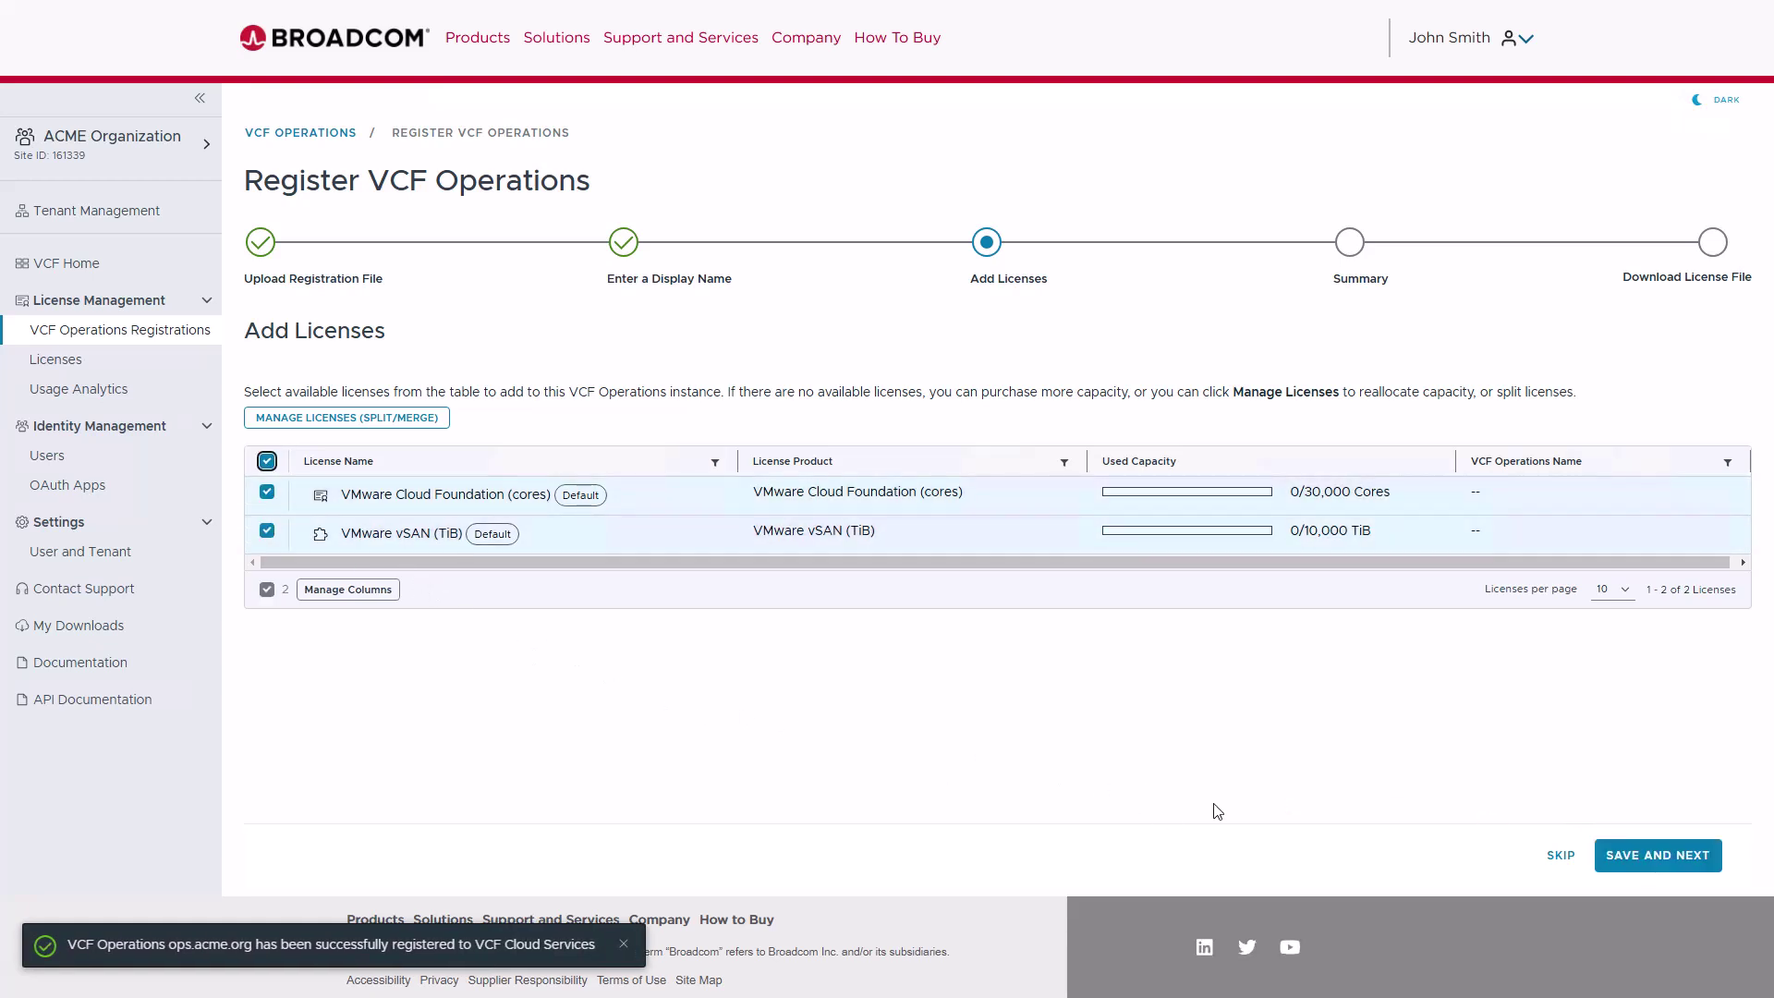
# - Confirm the registration summary and save the ops.acme.org .lic license file to Downloads
pyautogui.click(1657, 859)
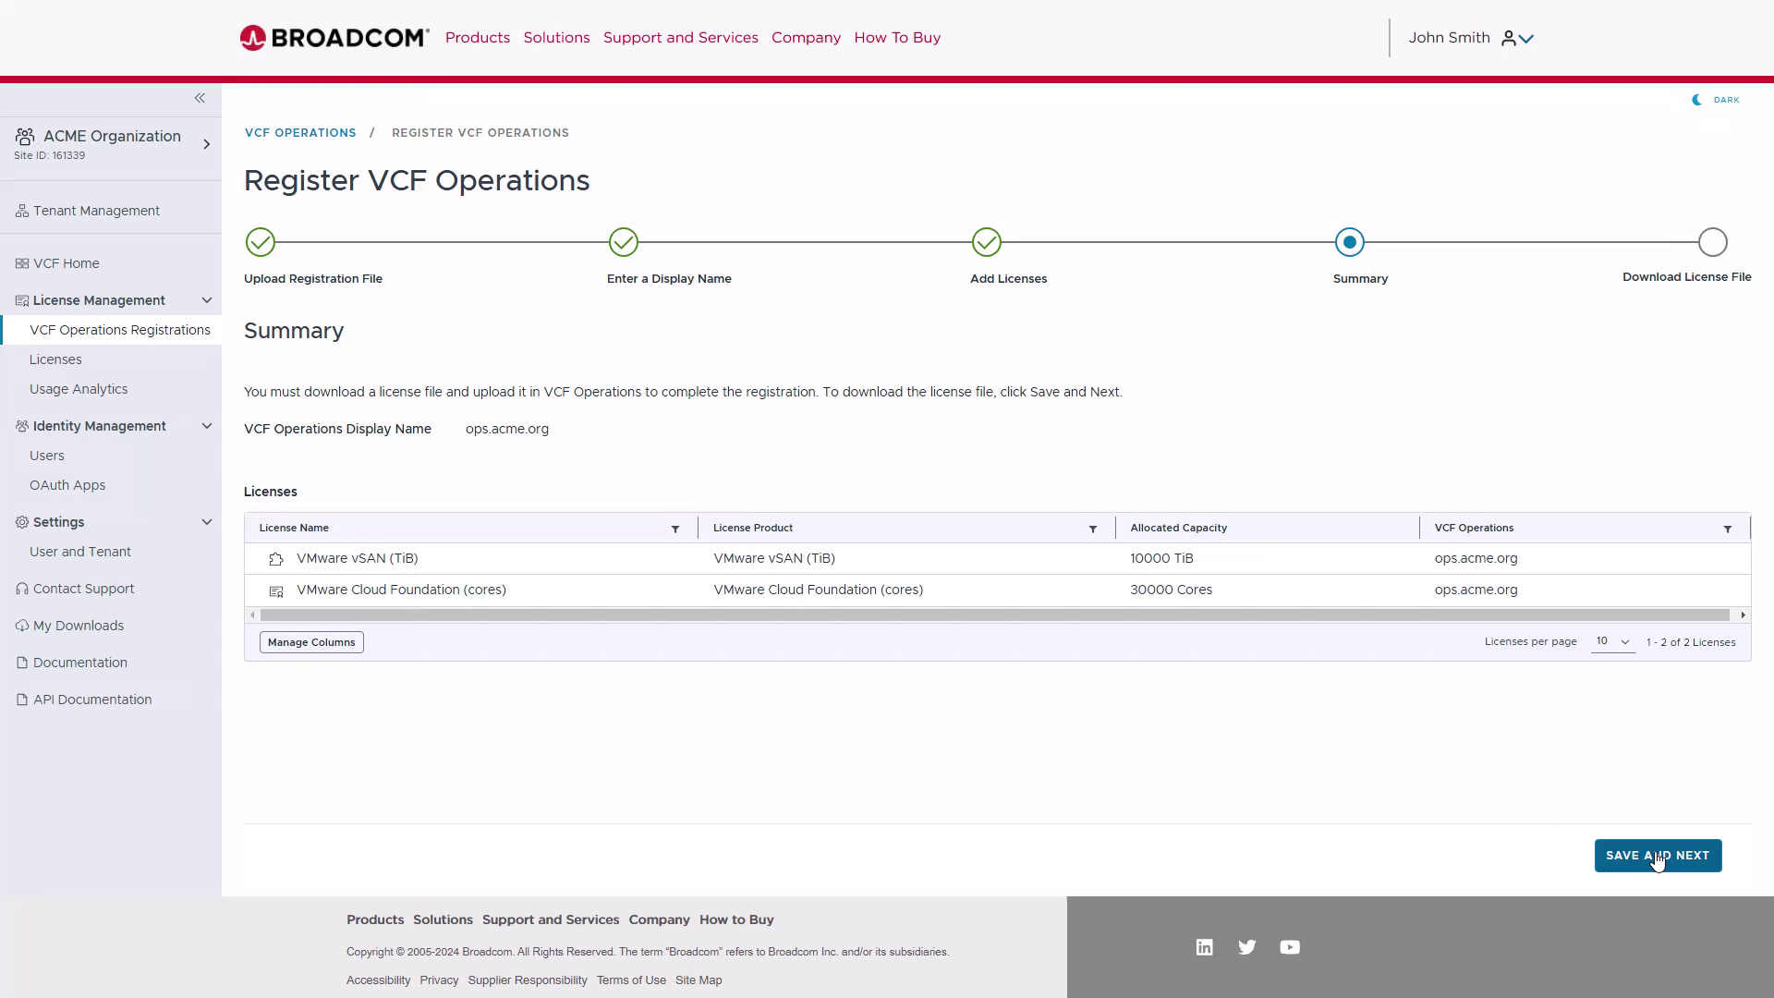
pyautogui.click(1657, 857)
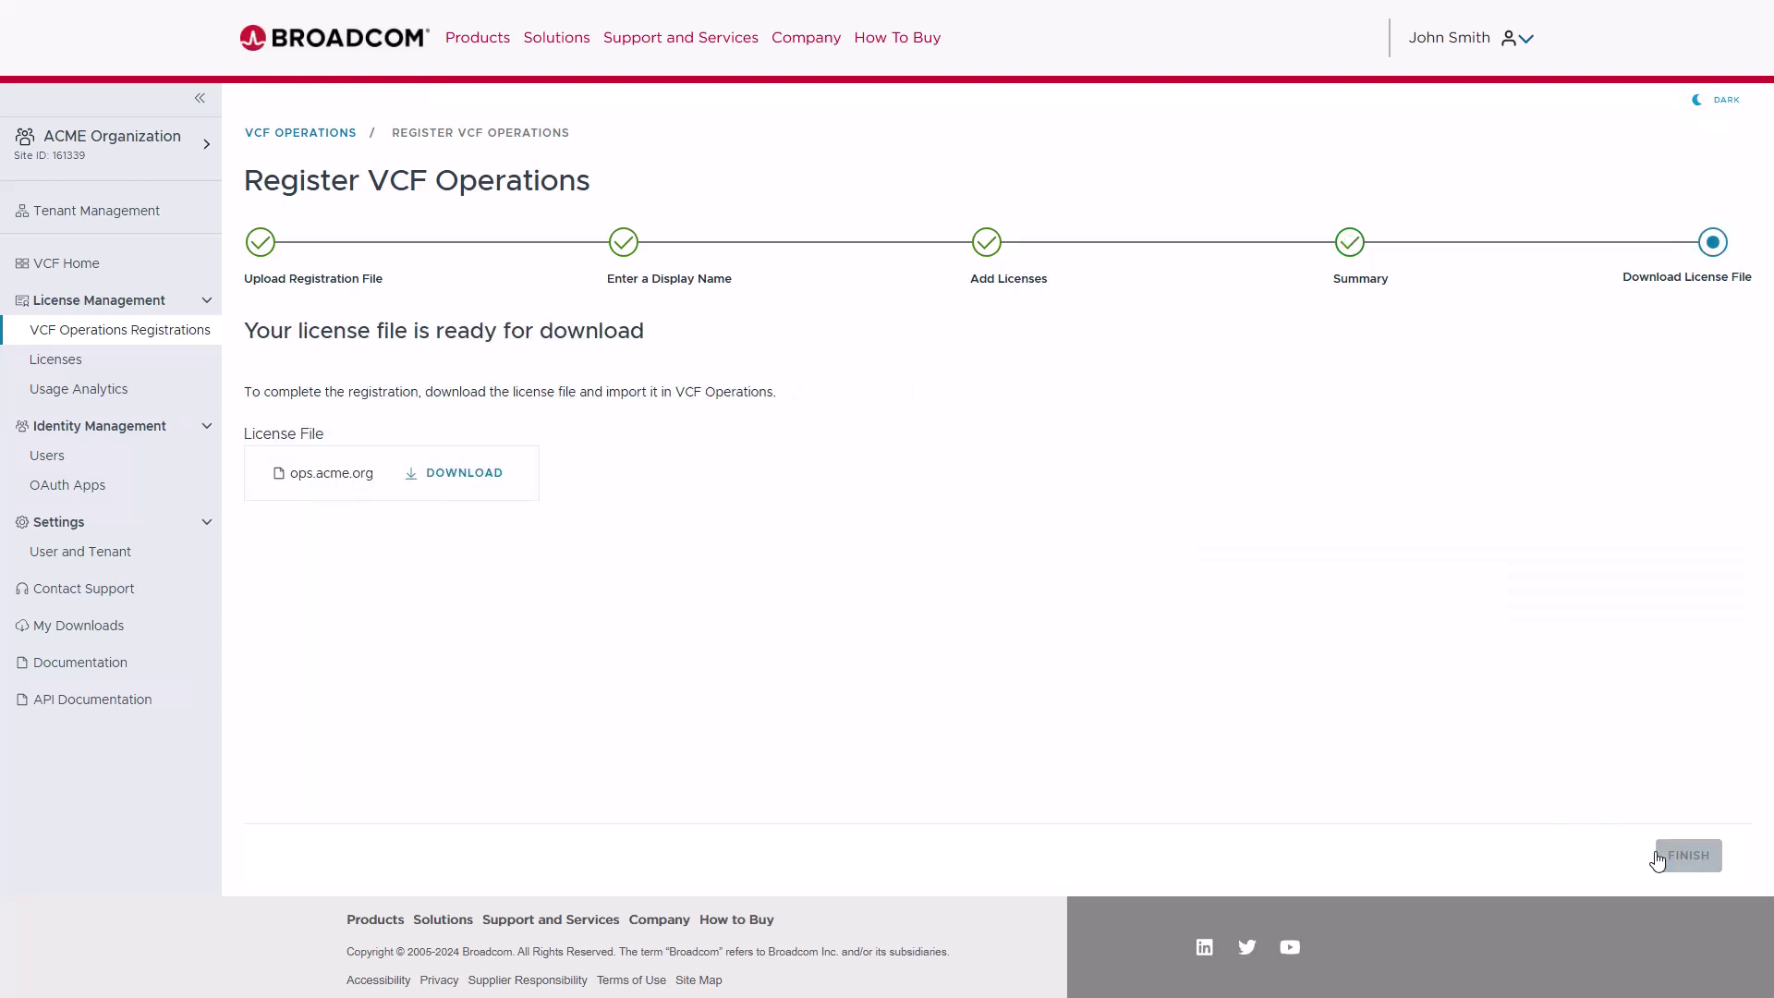
pyautogui.click(469, 476)
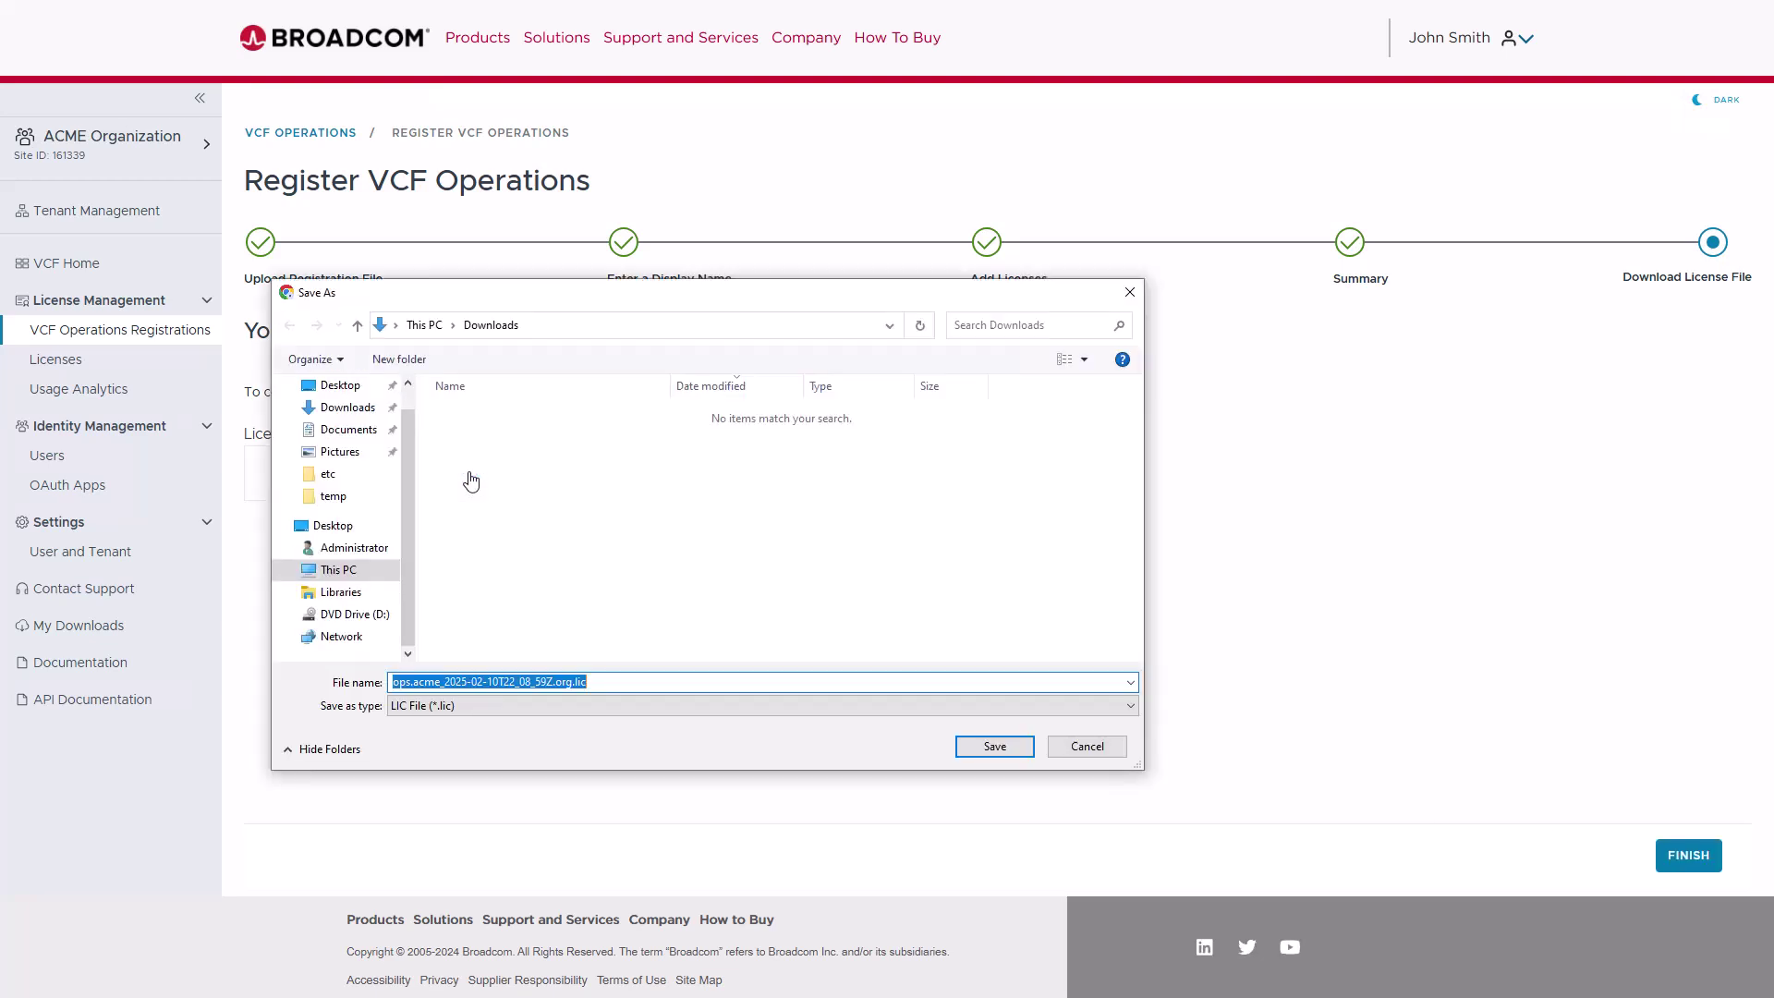
pyautogui.click(976, 750)
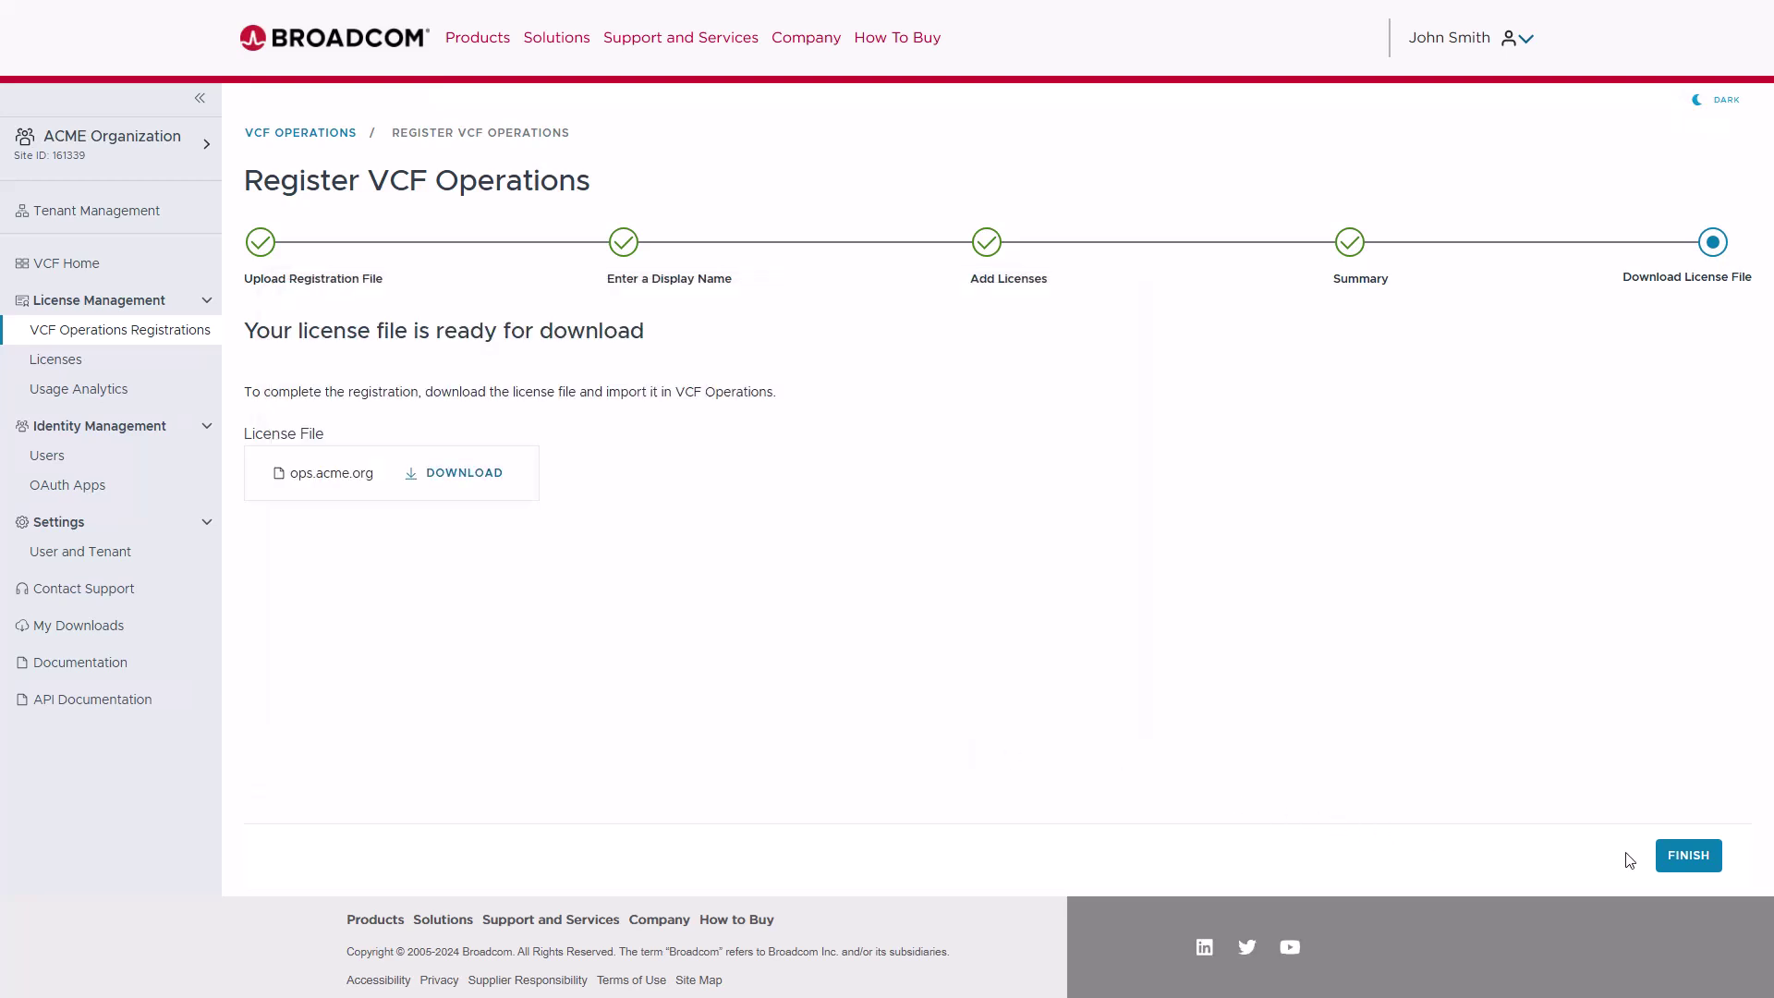
# - Finish the wizard and import ops.acme_2025-02-10T22_08_59Z.org.lic into VCF Operations
pyautogui.click(1687, 855)
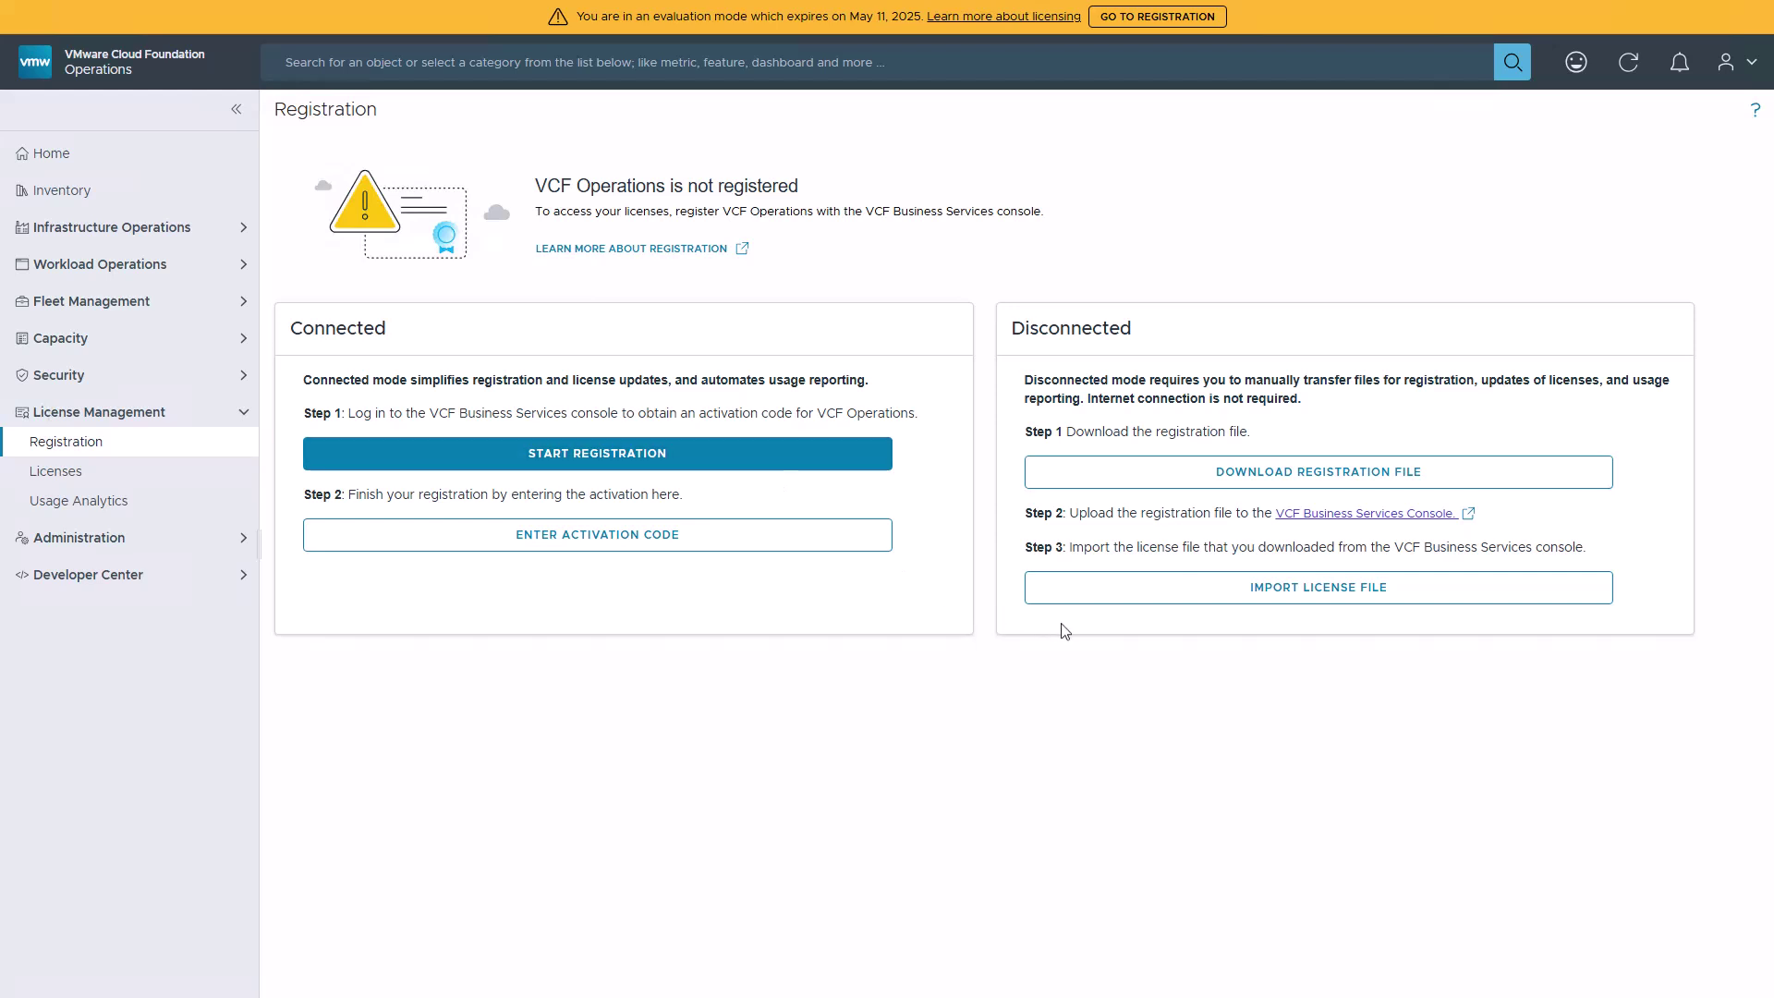
pyautogui.click(1448, 601)
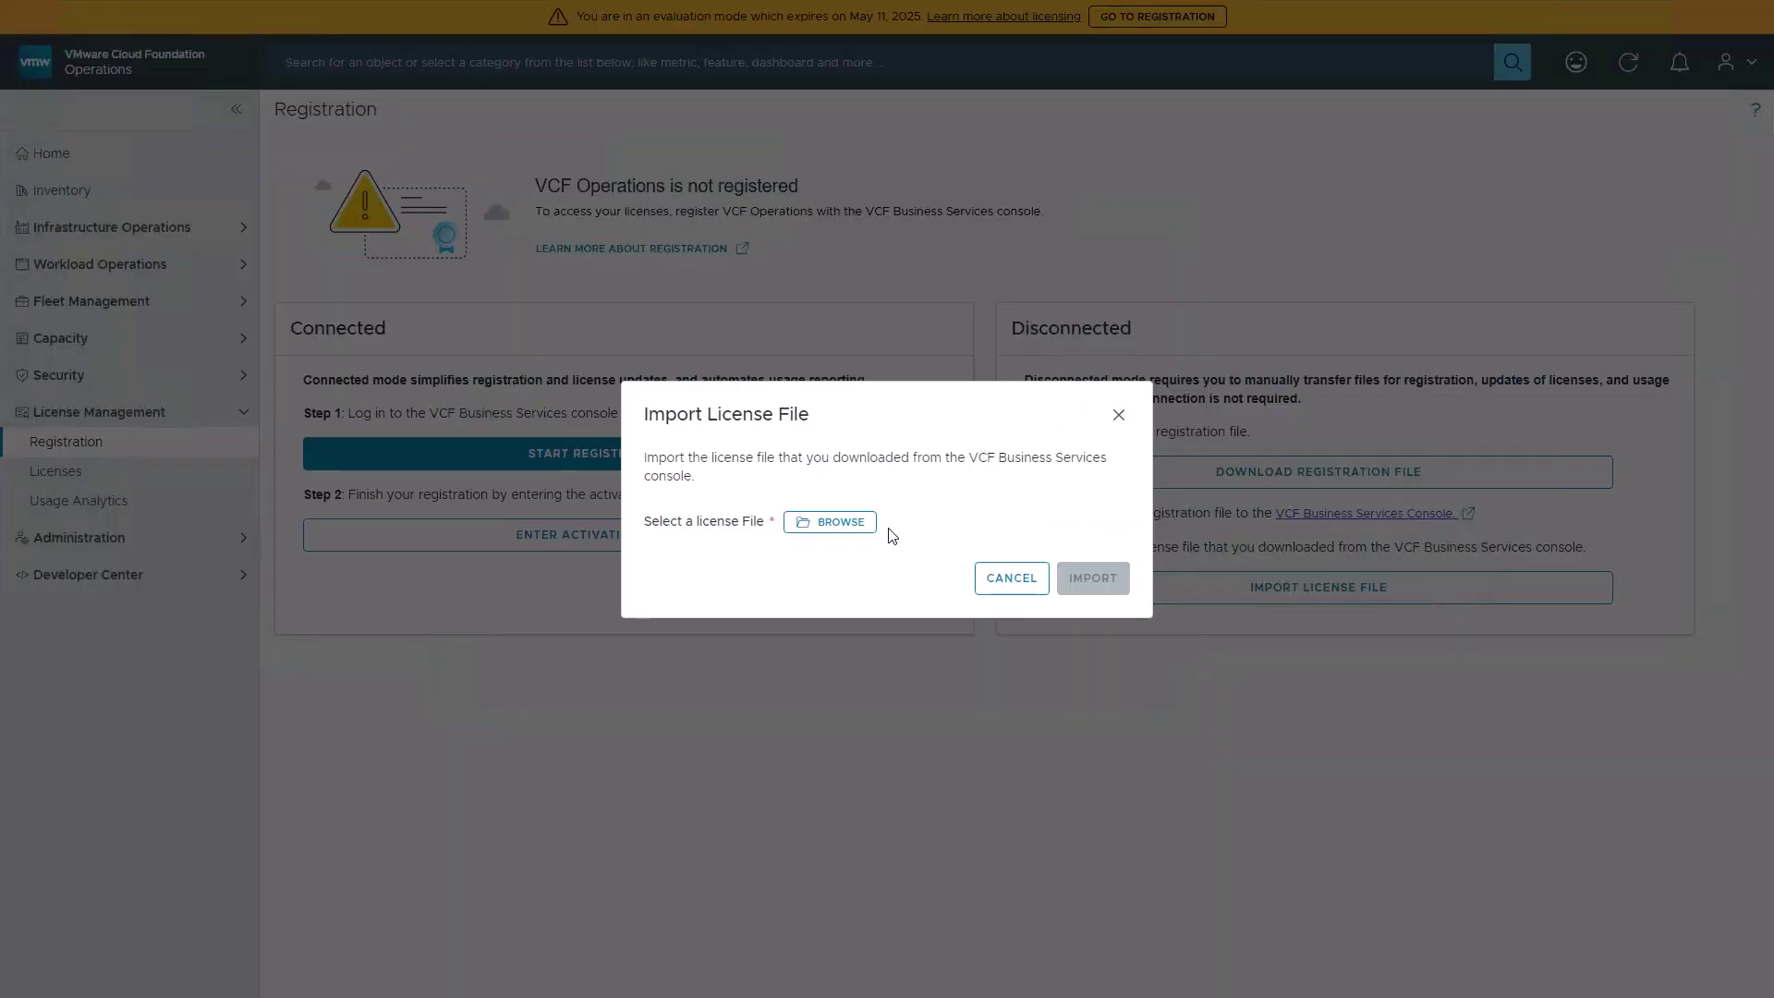
pyautogui.click(838, 532)
pyautogui.click(644, 441)
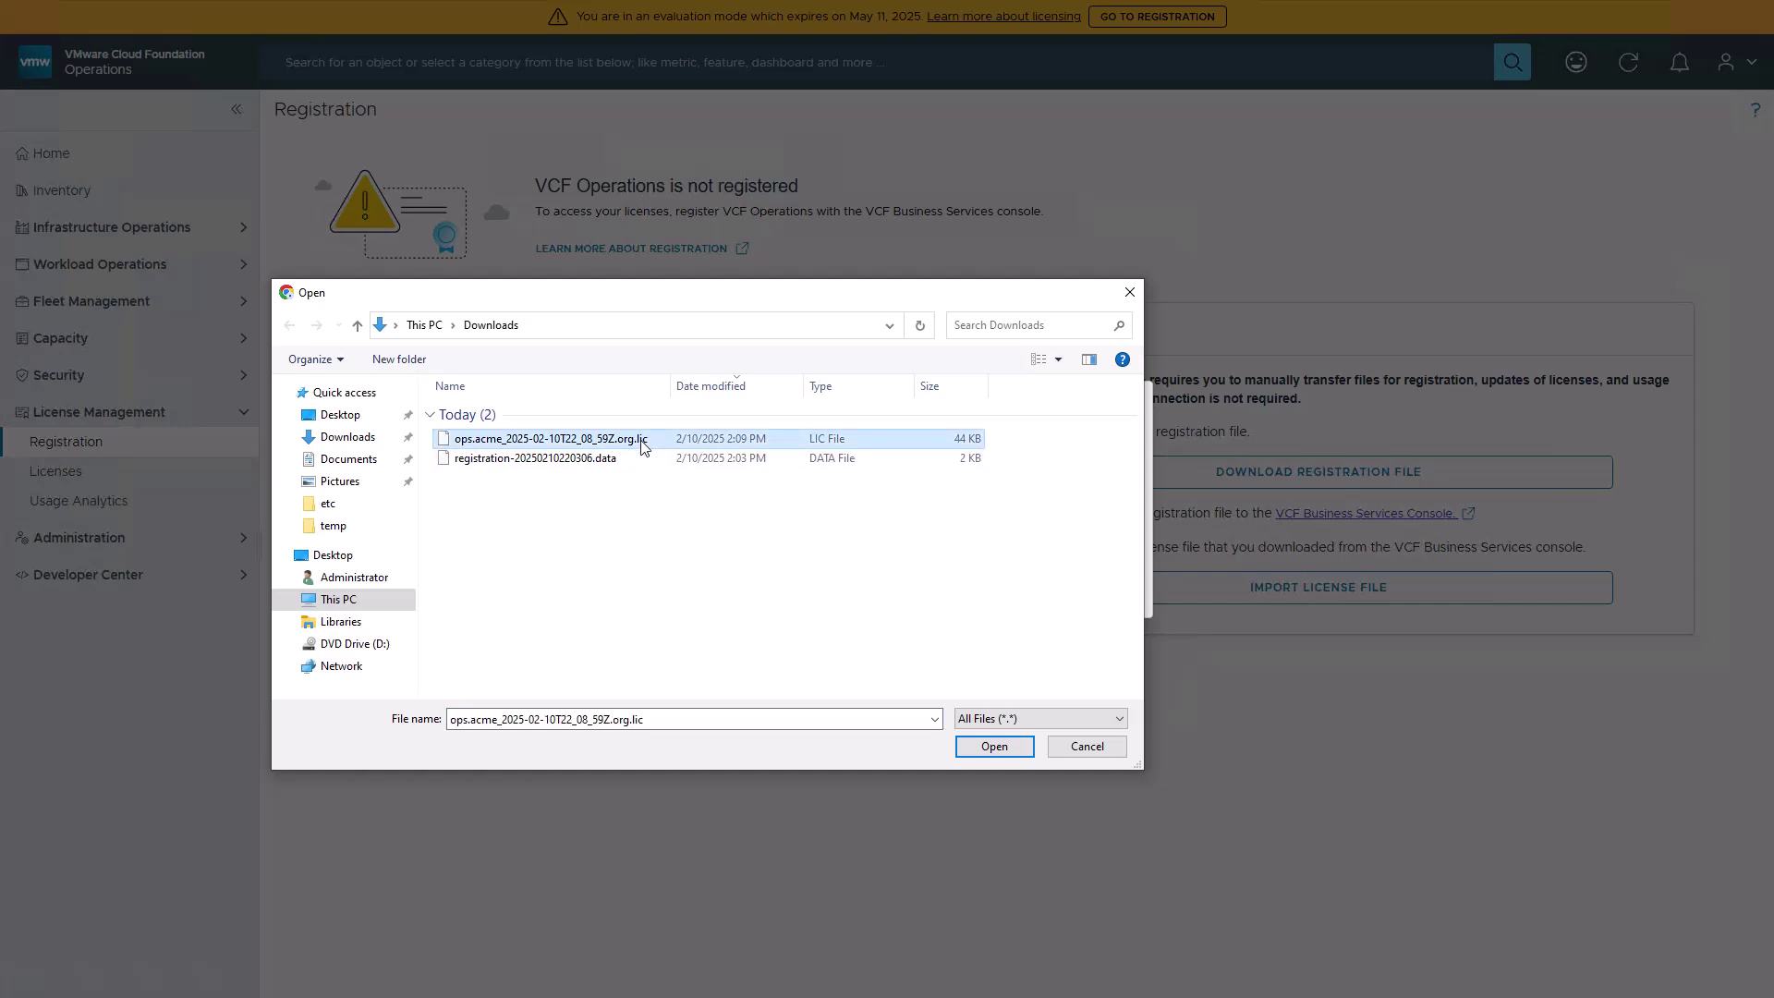
pyautogui.click(989, 750)
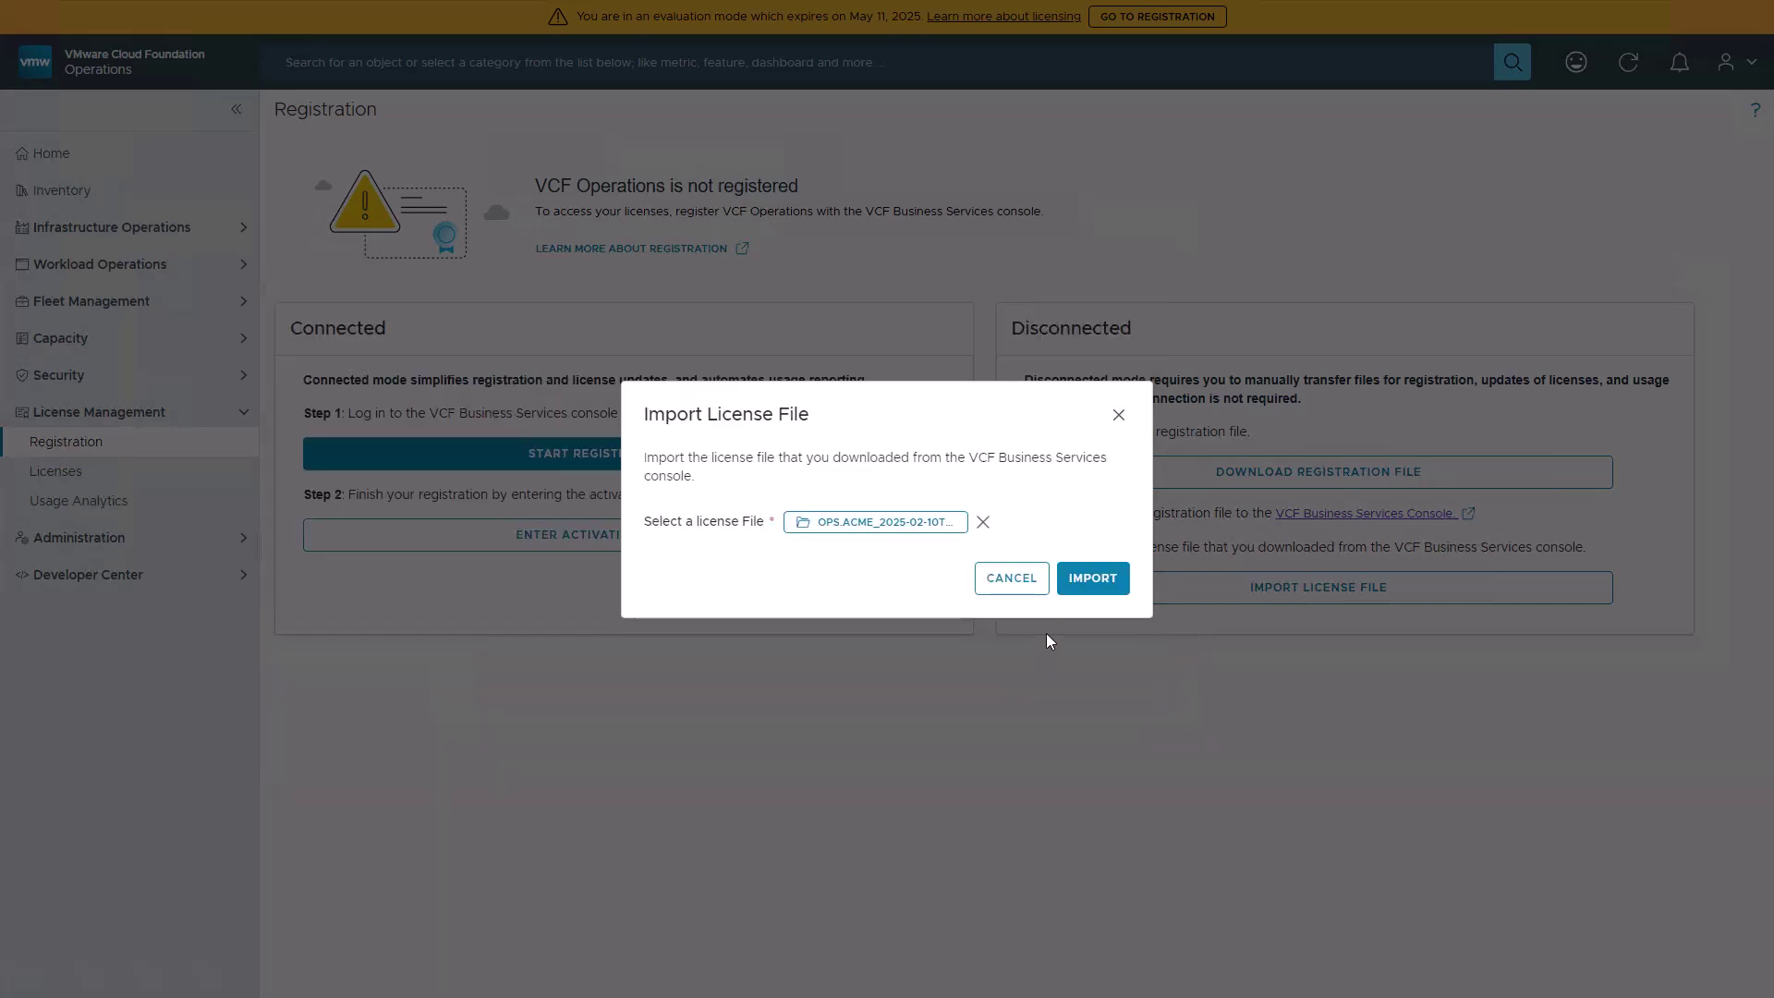
pyautogui.click(1094, 580)
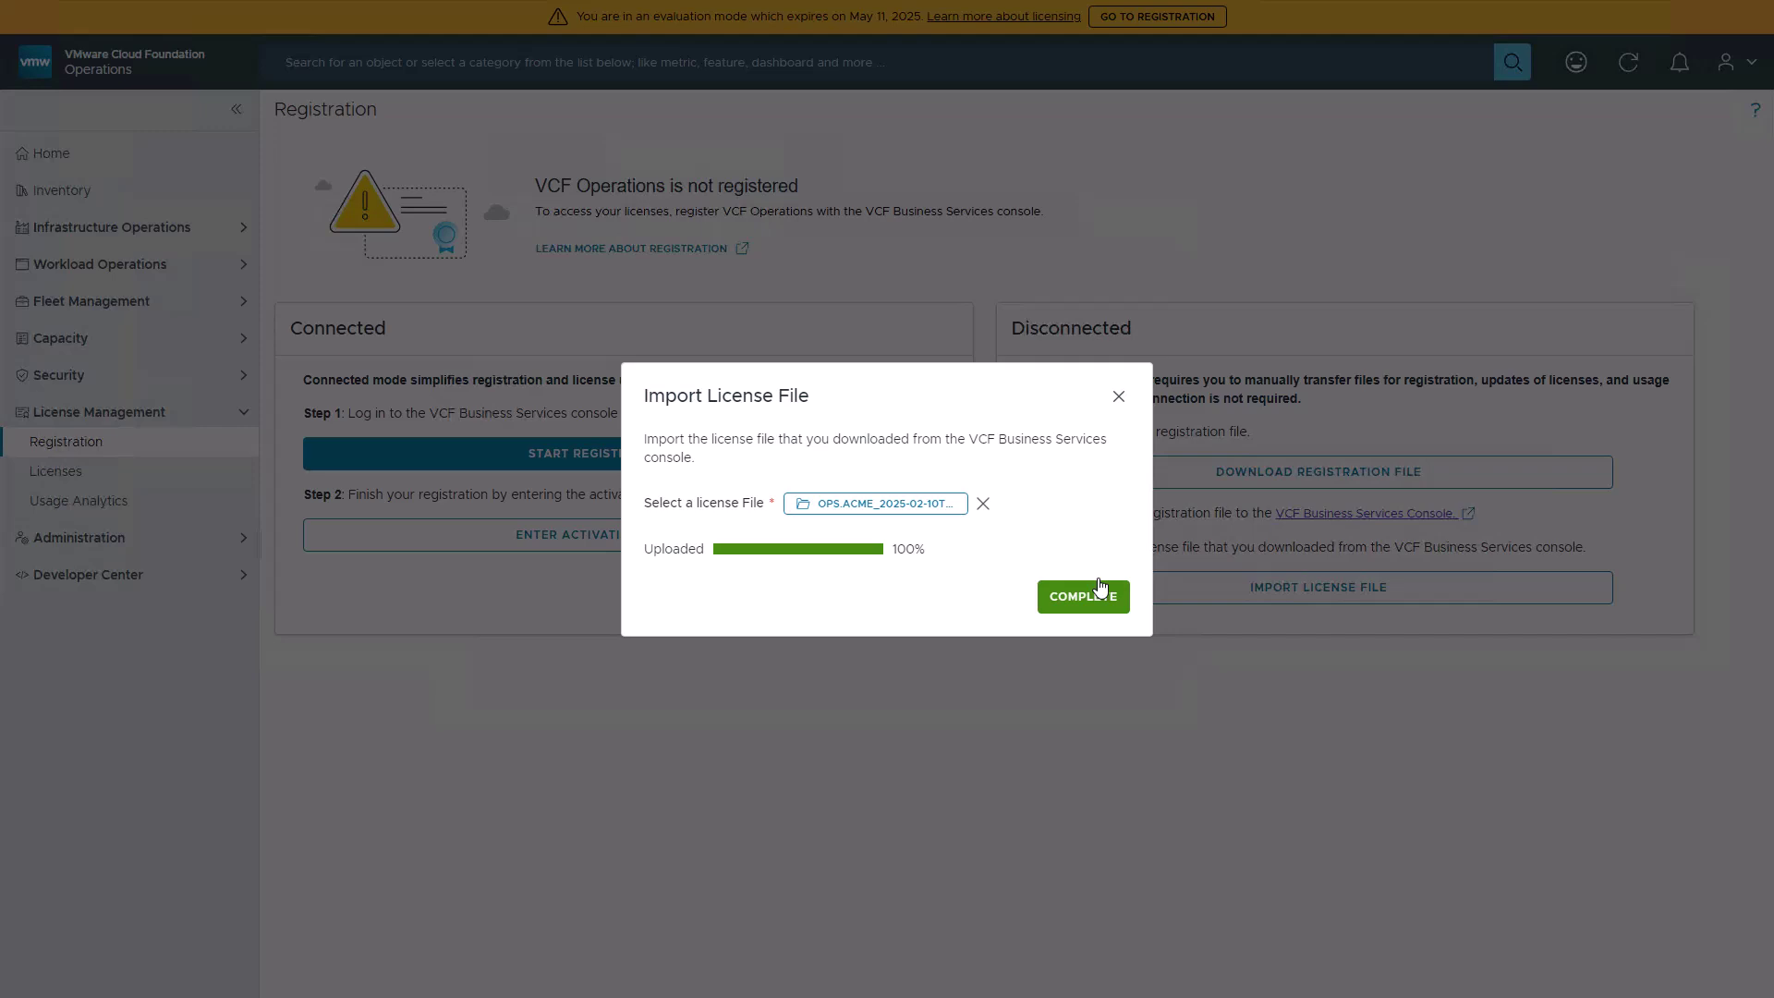
pyautogui.click(1064, 602)
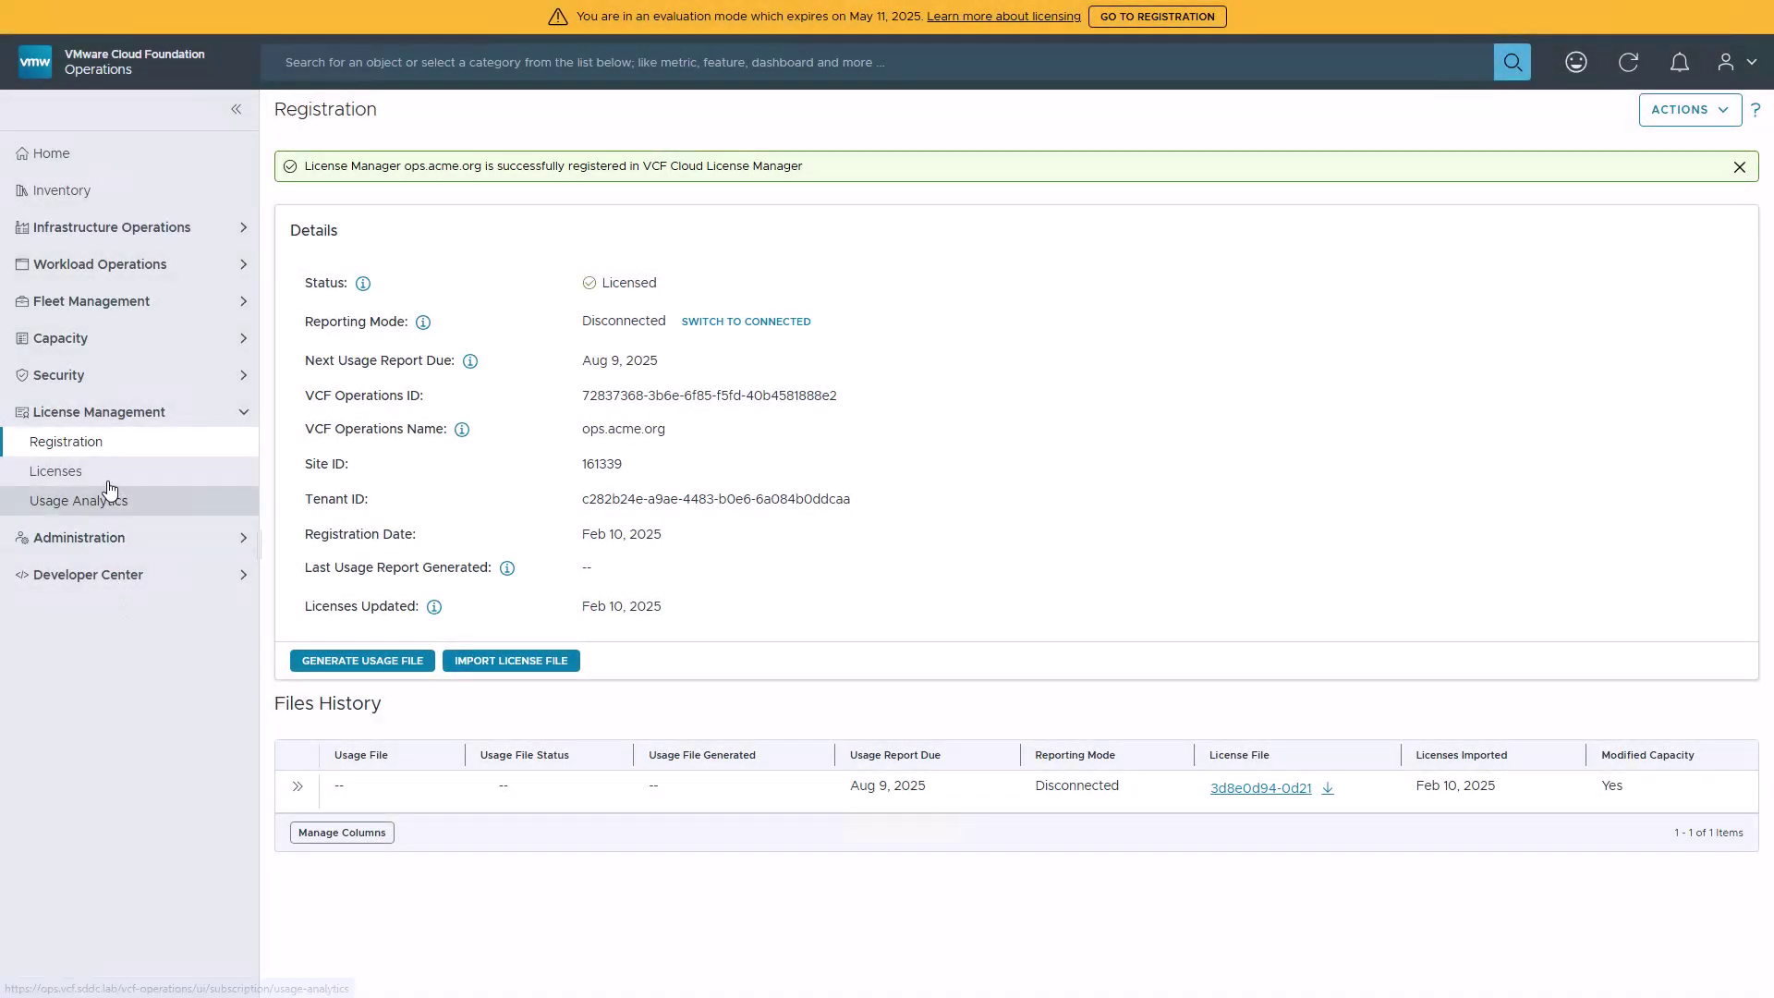
# - Assign VMware Cloud Foundation (cores) as the primary license of the mgmt-domain vCenter
pyautogui.click(107, 472)
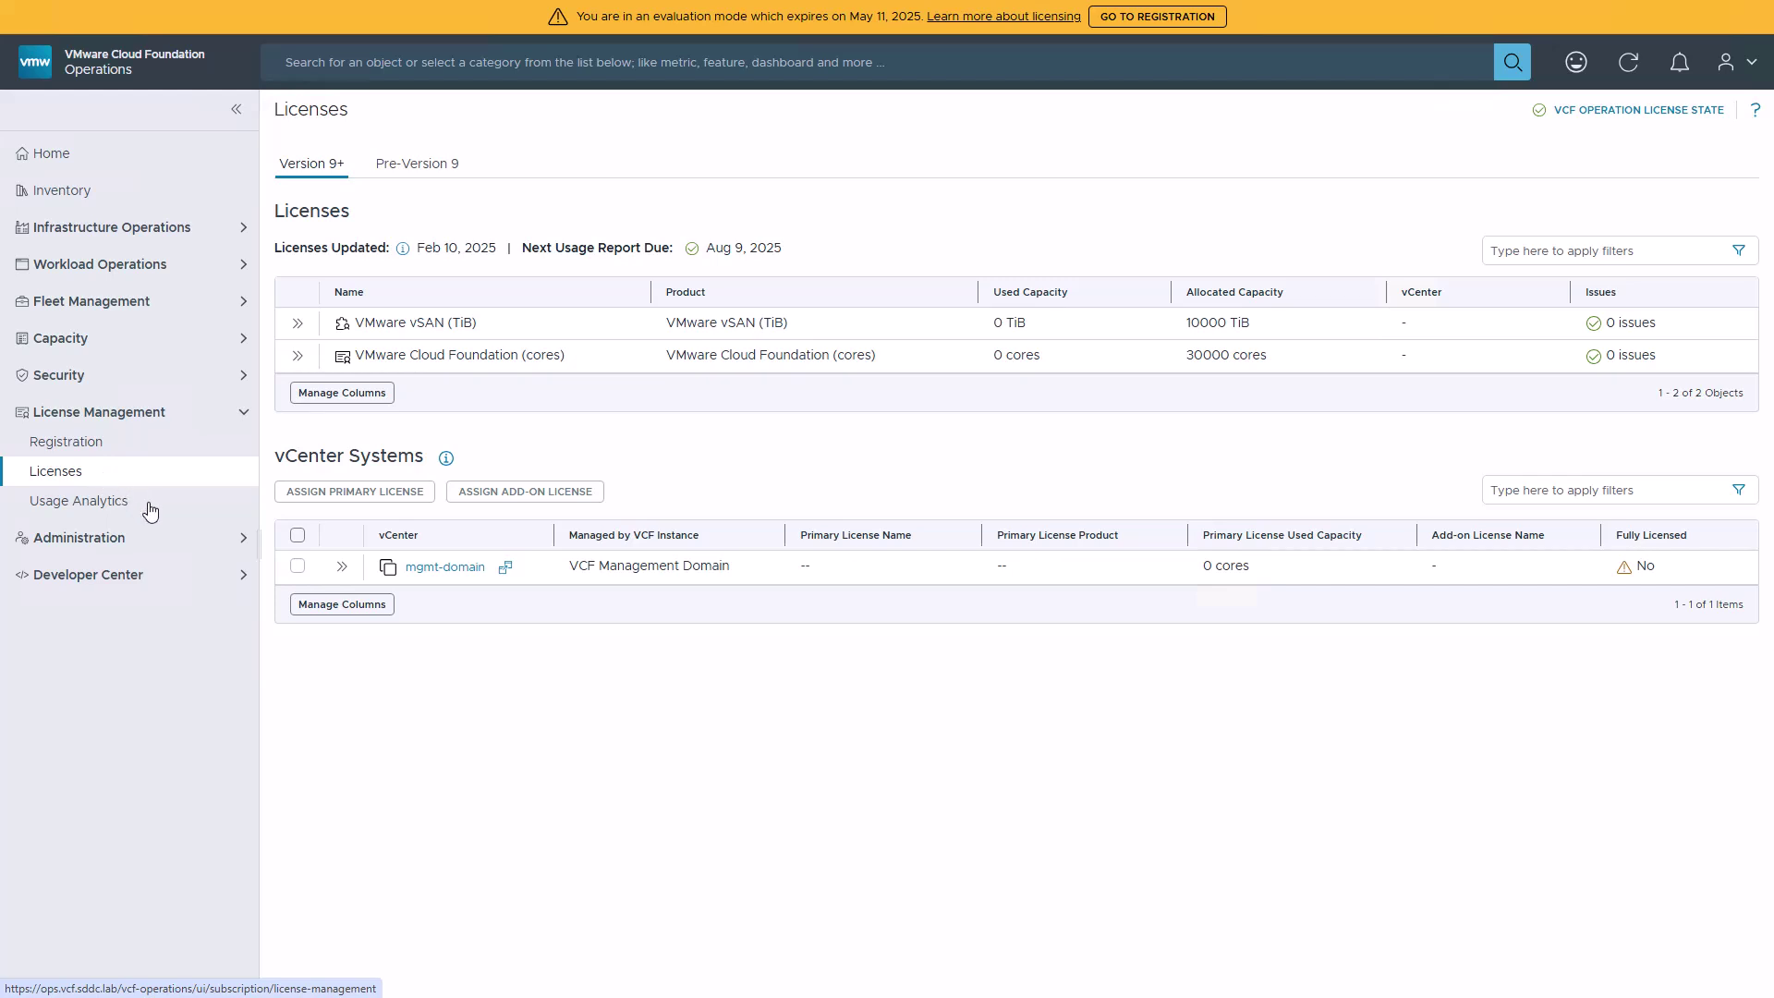
pyautogui.click(297, 566)
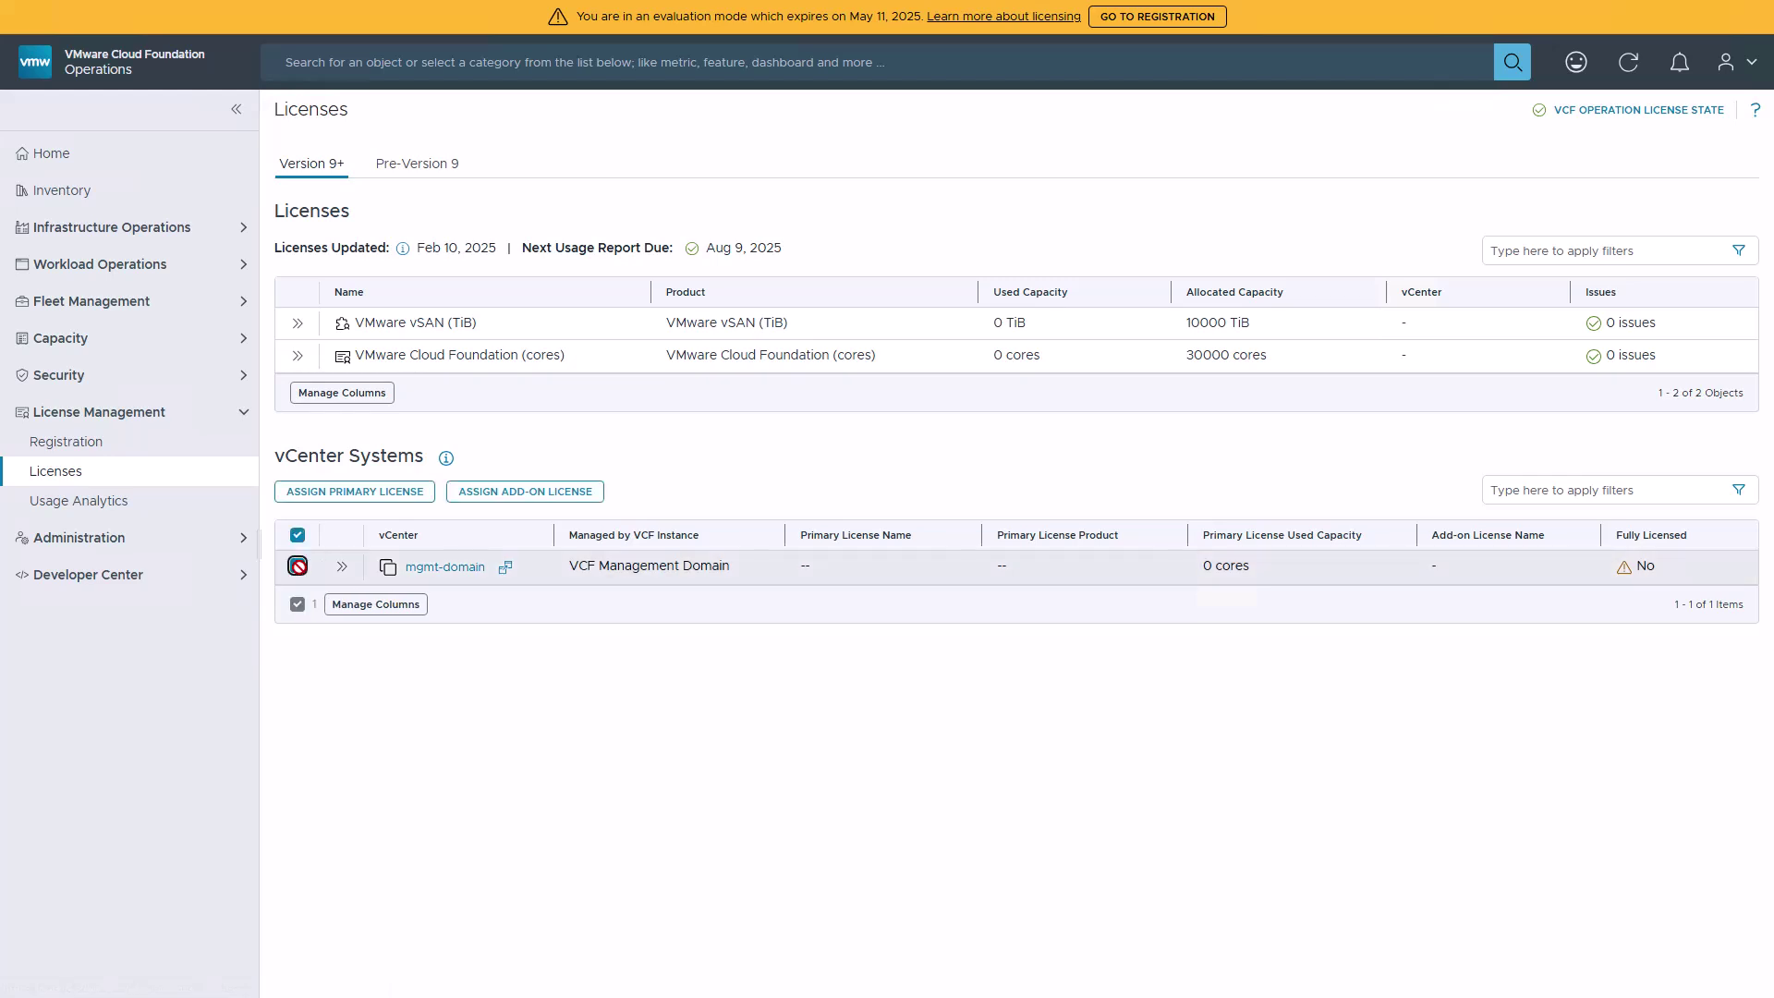
pyautogui.click(354, 491)
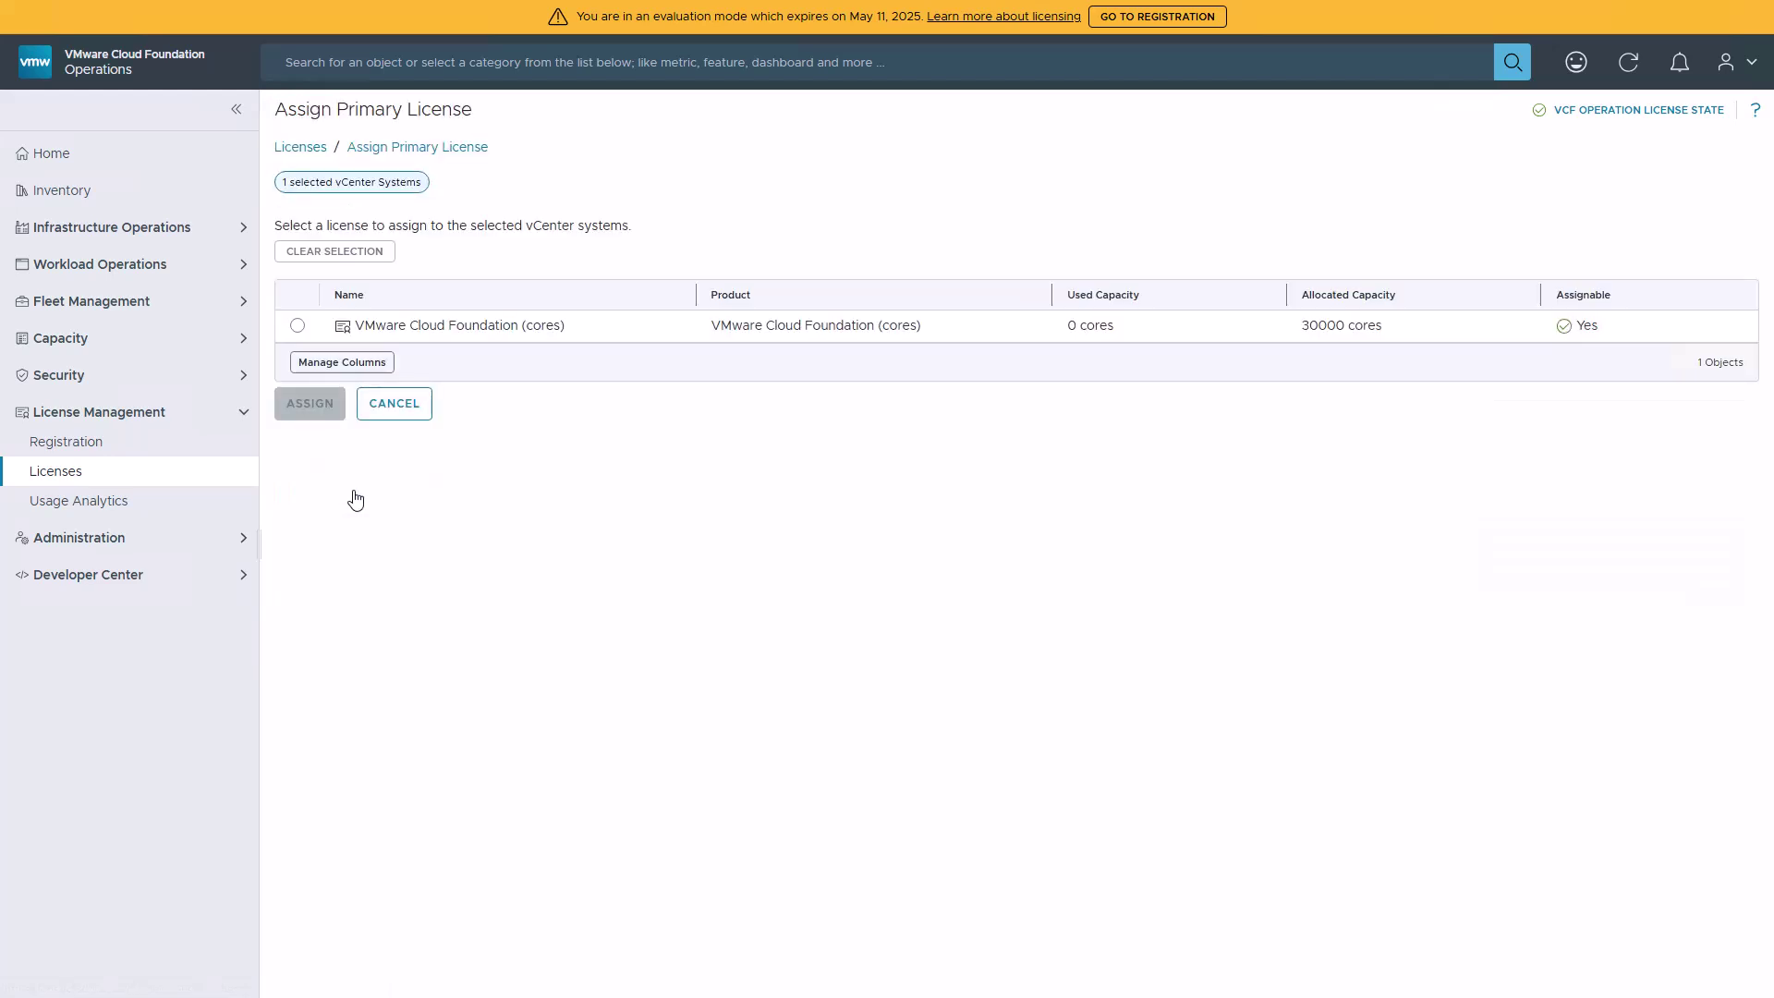
pyautogui.click(298, 326)
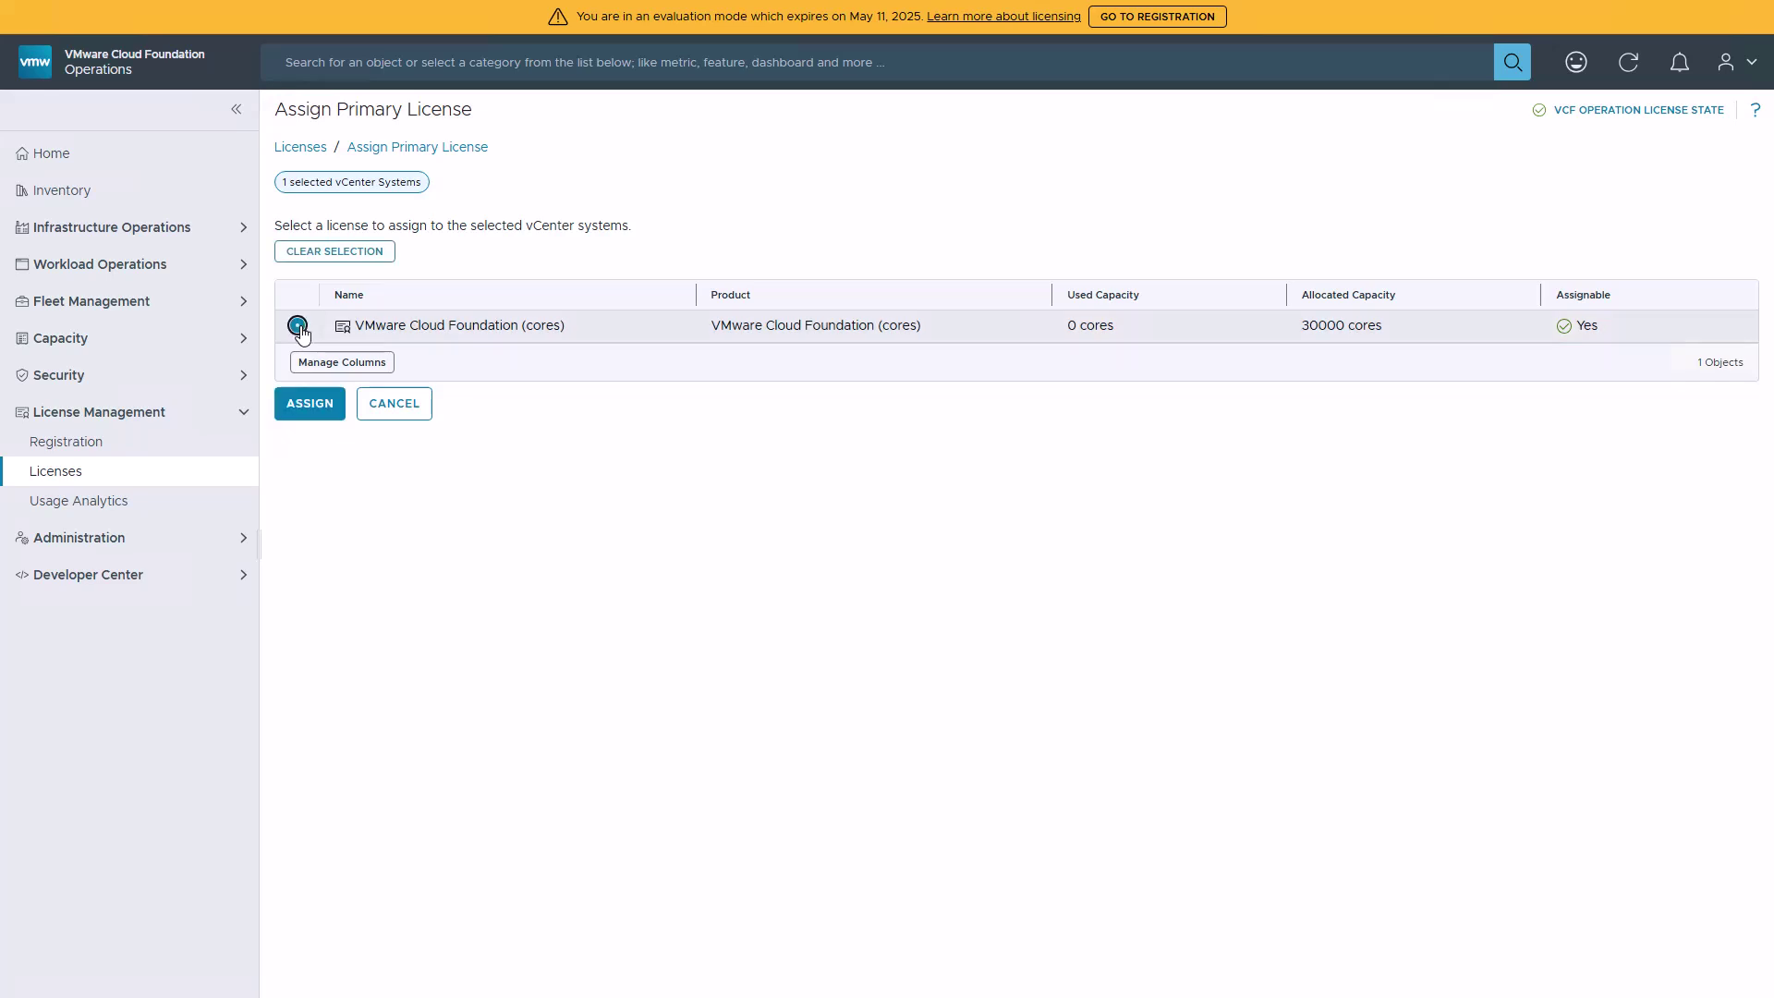
pyautogui.click(310, 404)
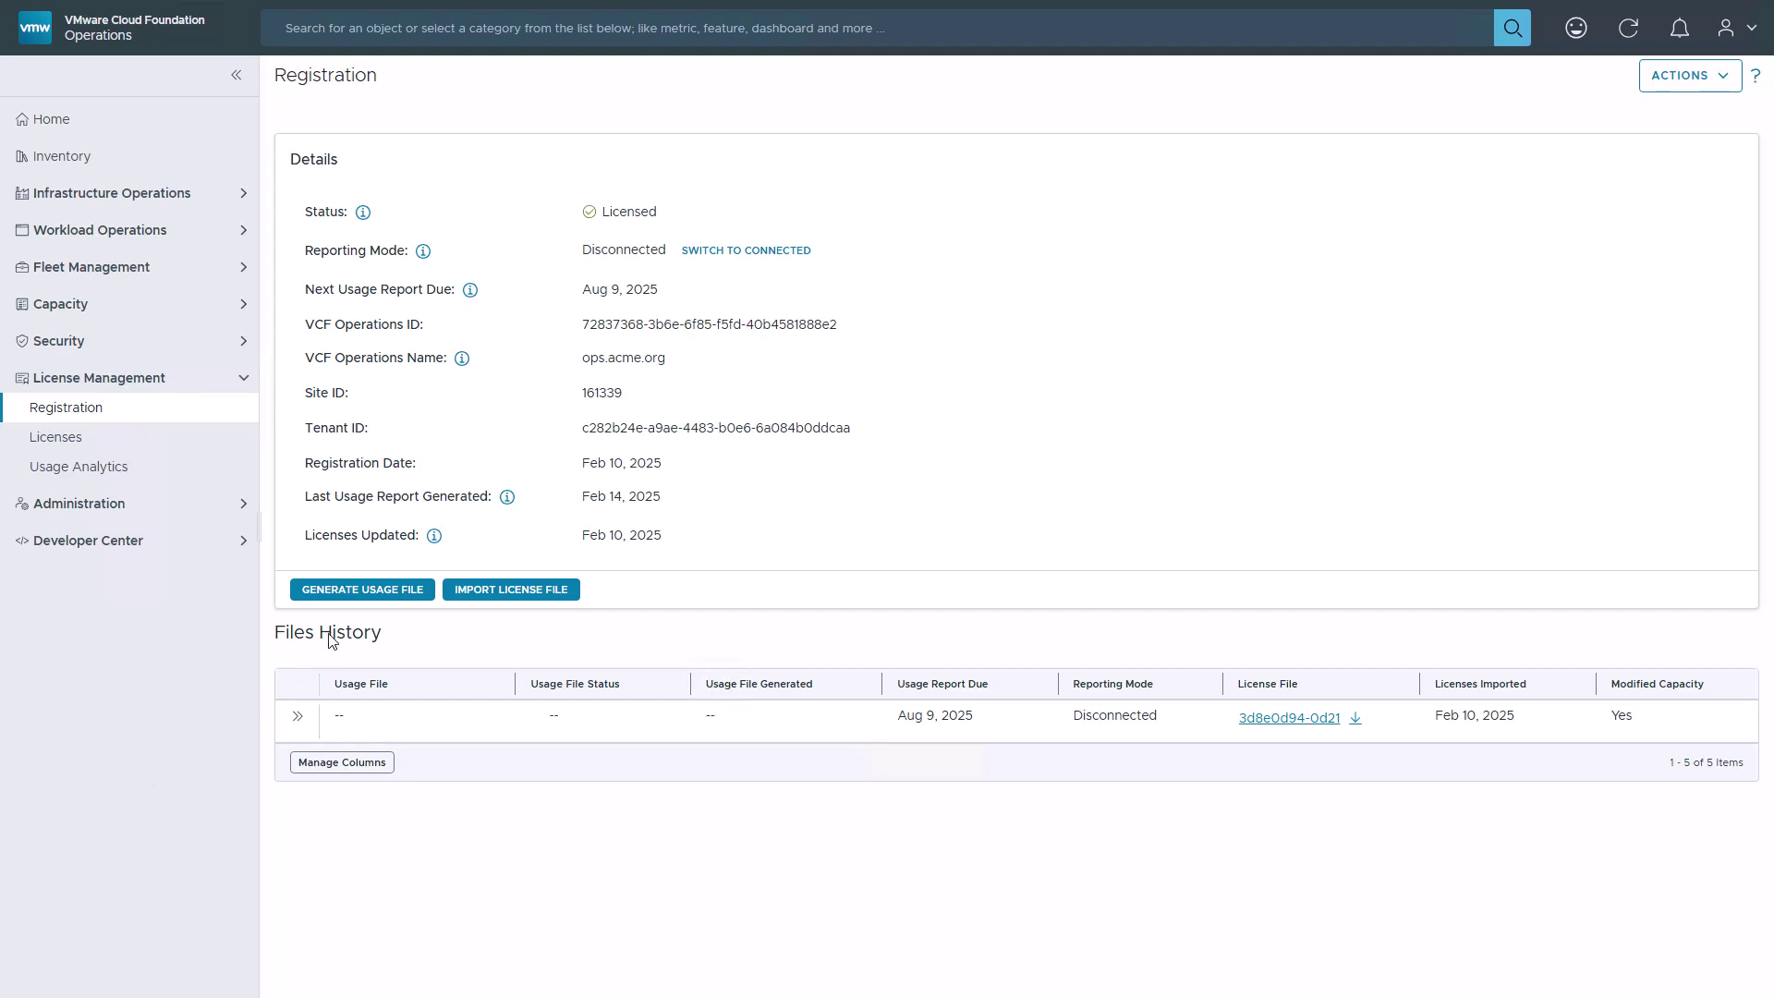
# - Generate a new usage file and save it to Downloads as usage_file-20250214155237.gzip
pyautogui.click(367, 592)
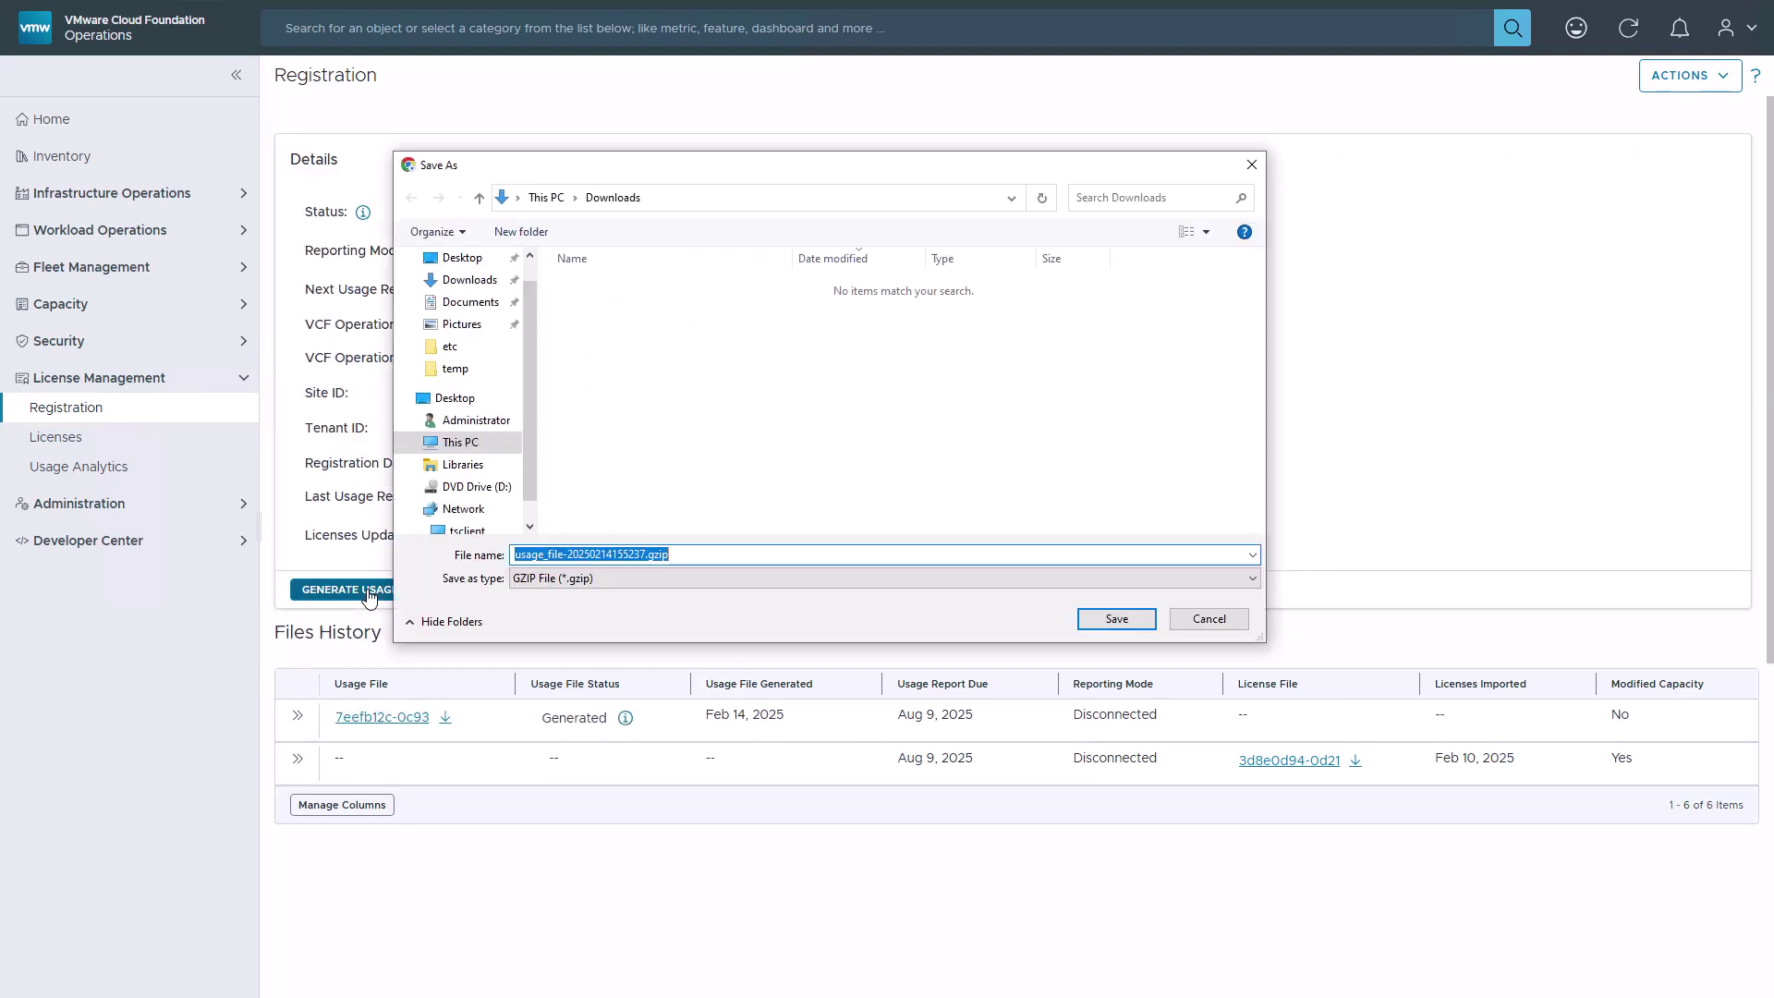
pyautogui.click(1108, 621)
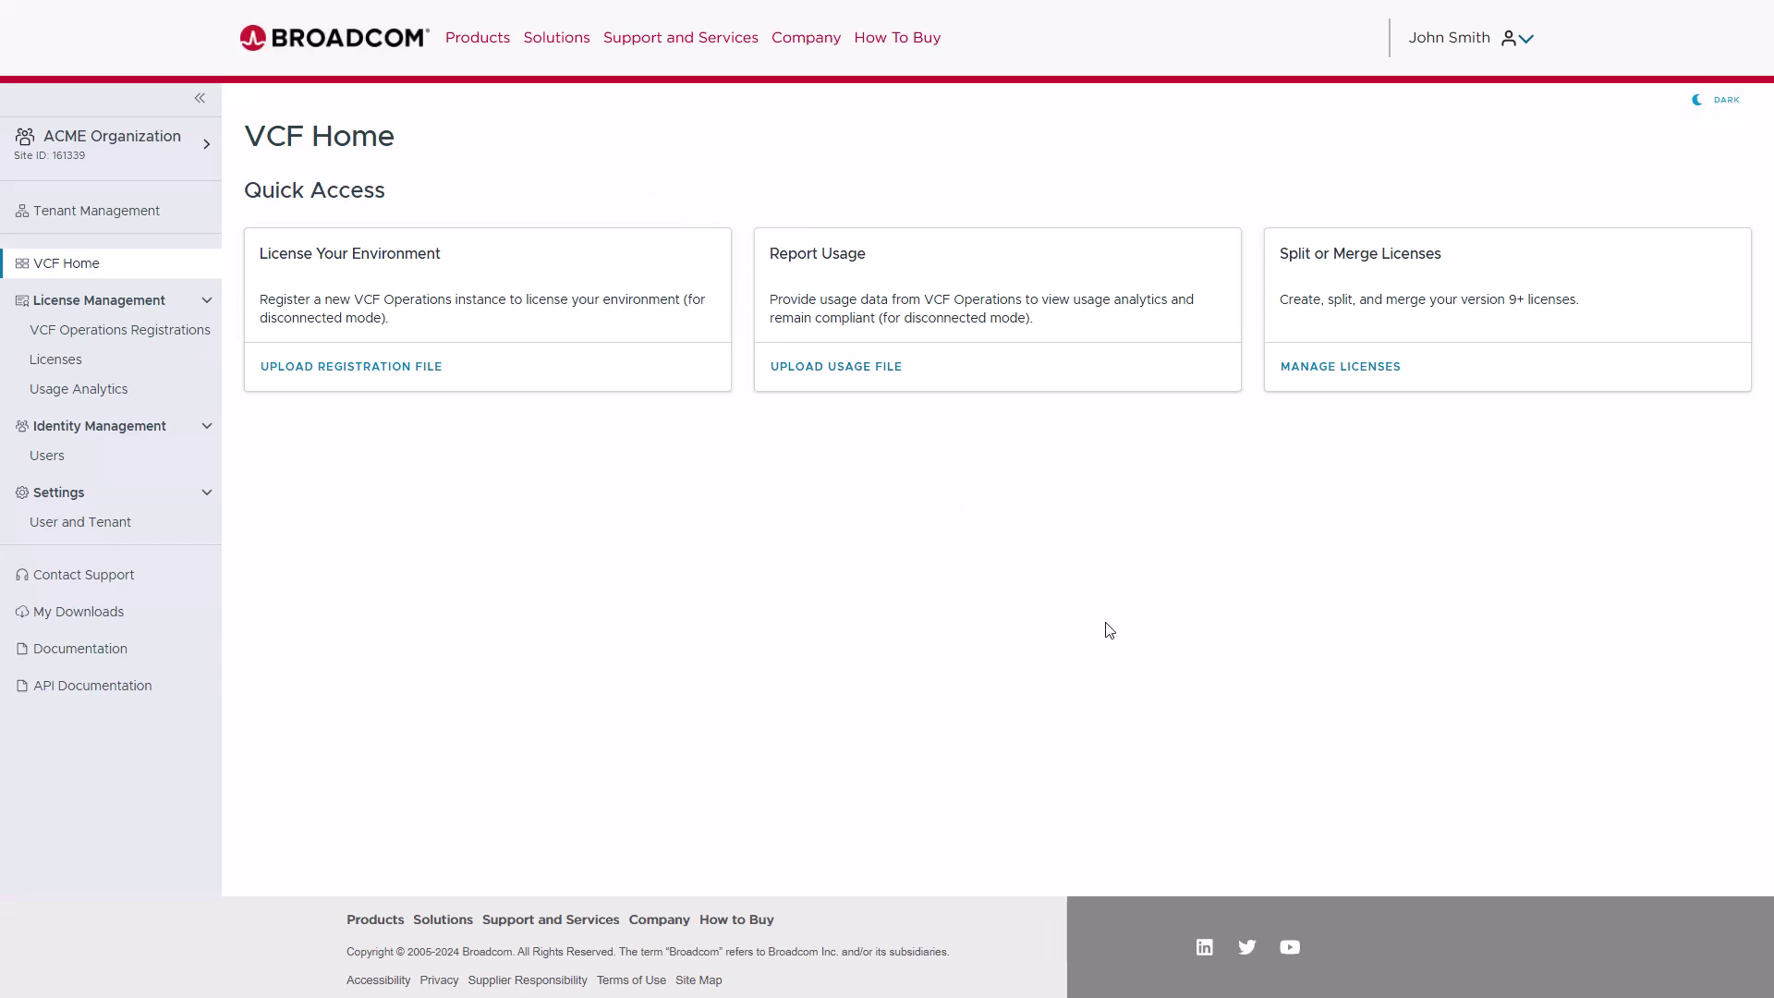
# - Upload usage_file-20250214155237.gzip as the usage report in the Business Services console
pyautogui.click(834, 368)
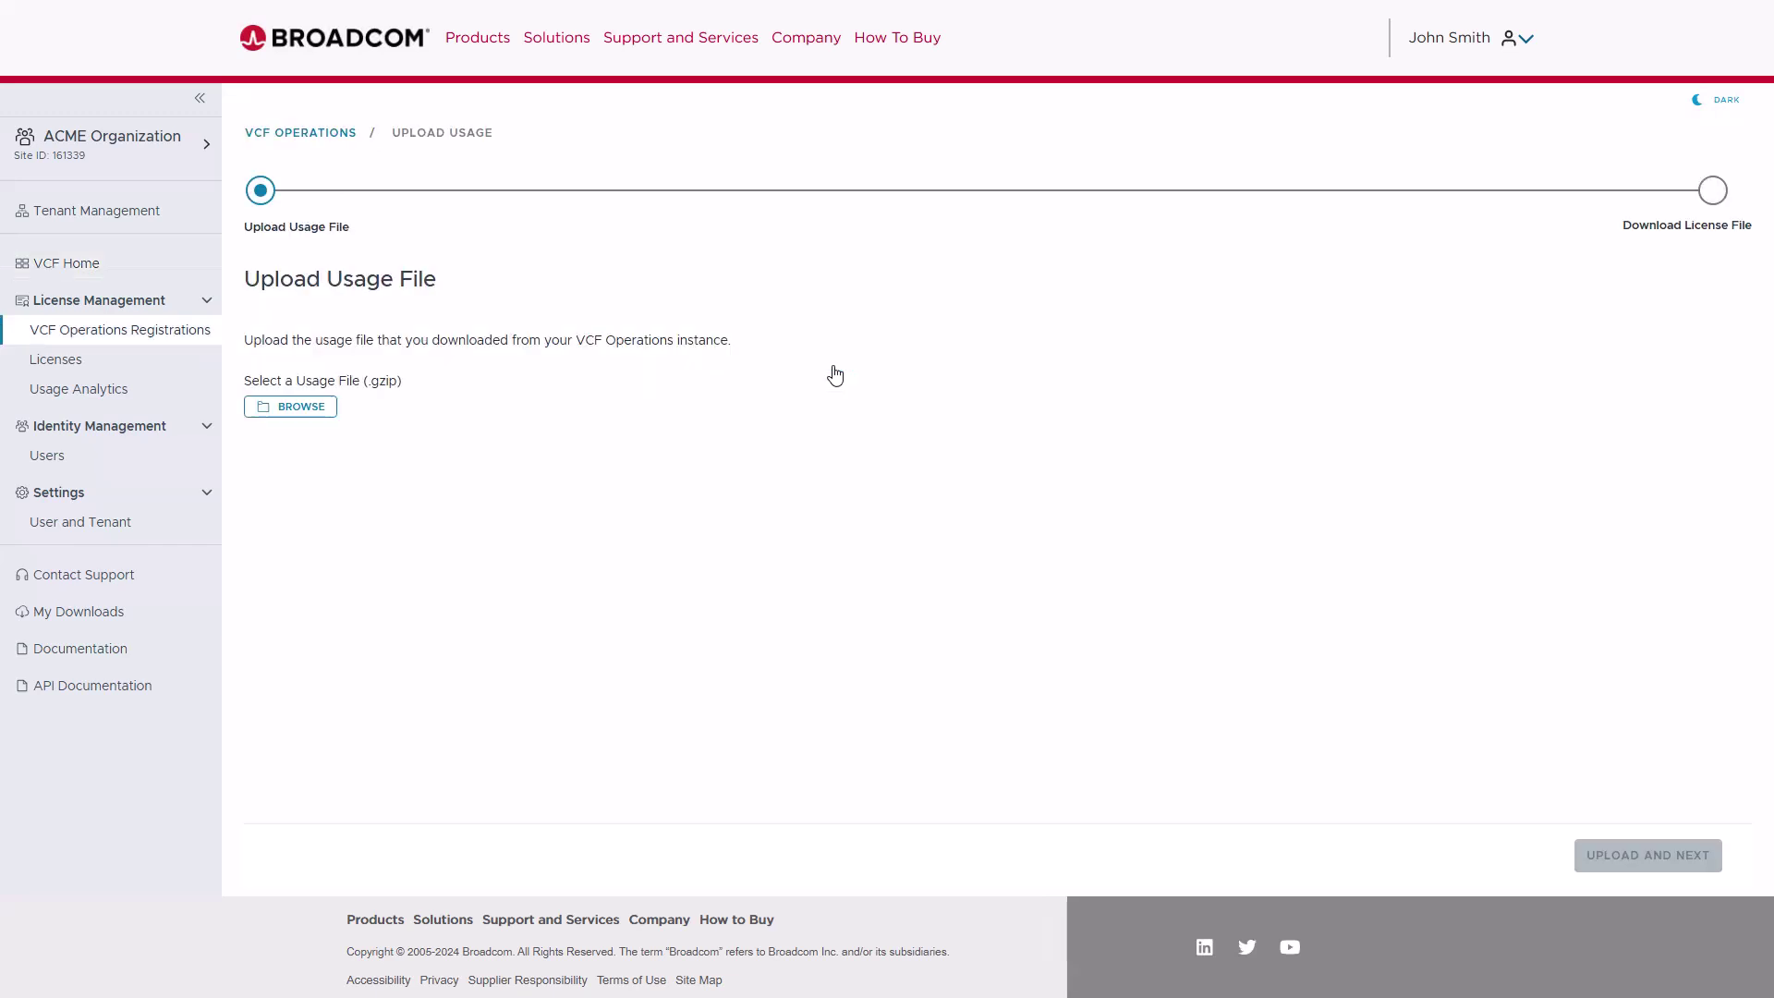
pyautogui.click(298, 414)
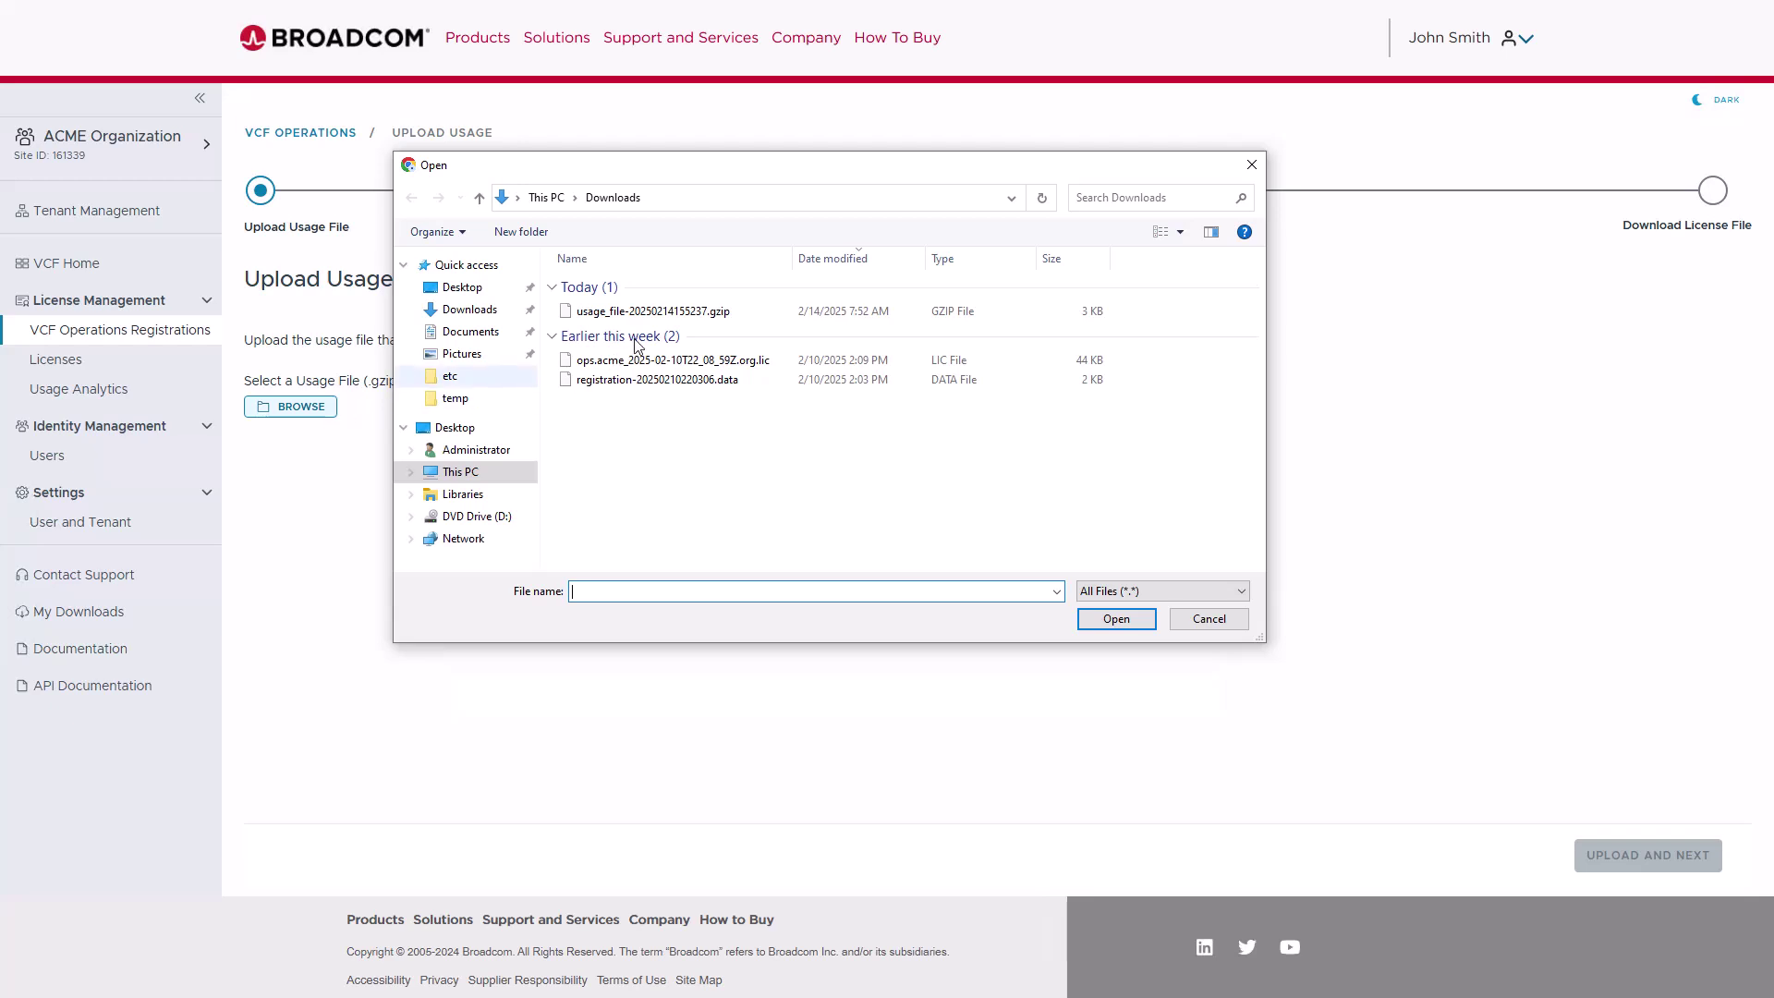
pyautogui.click(660, 312)
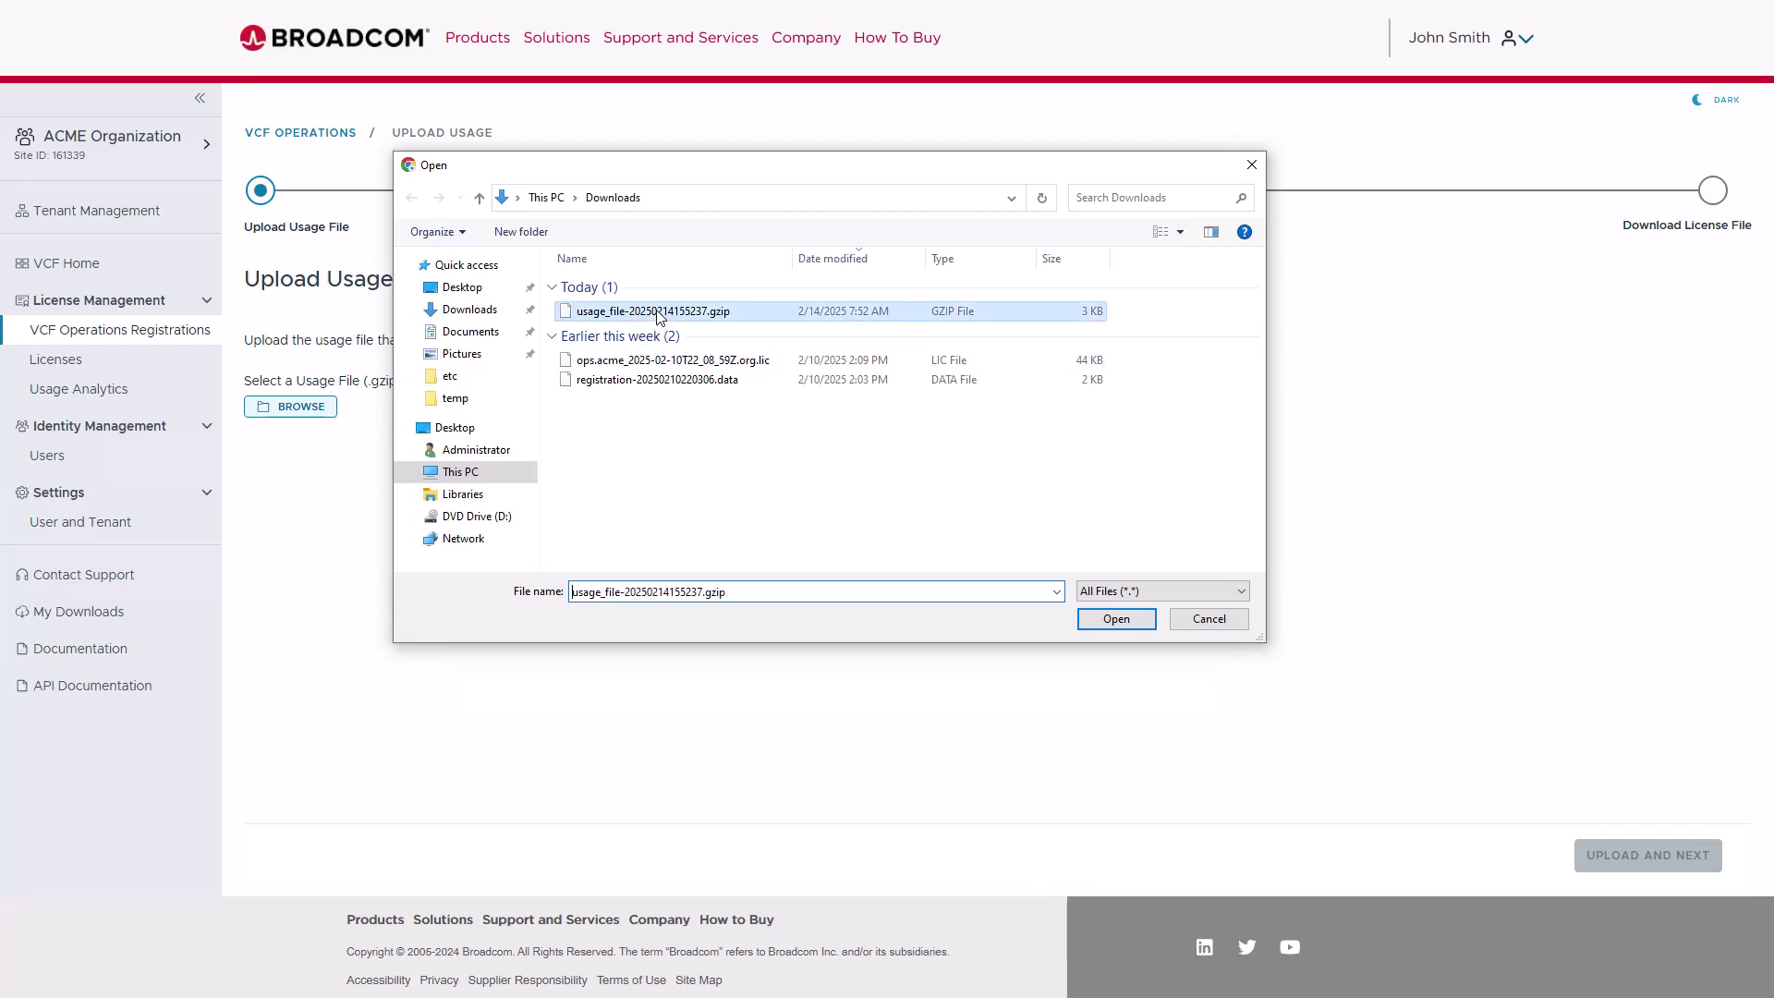
pyautogui.click(1115, 619)
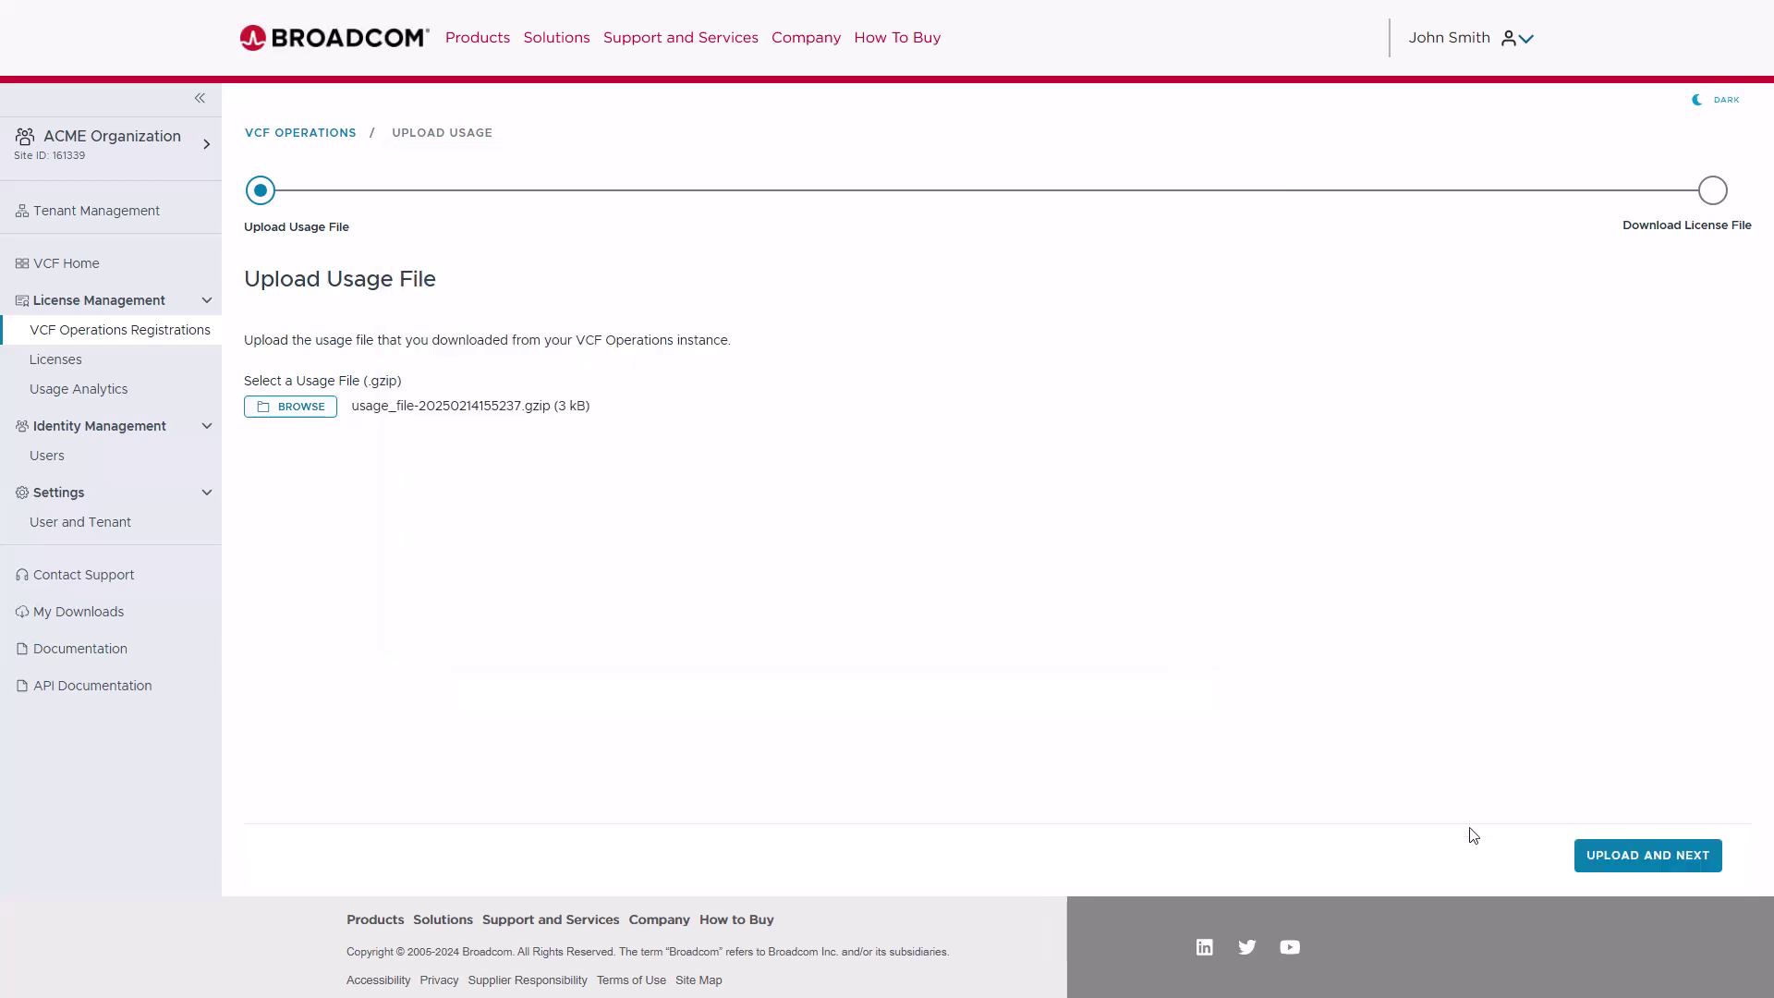
pyautogui.click(1619, 862)
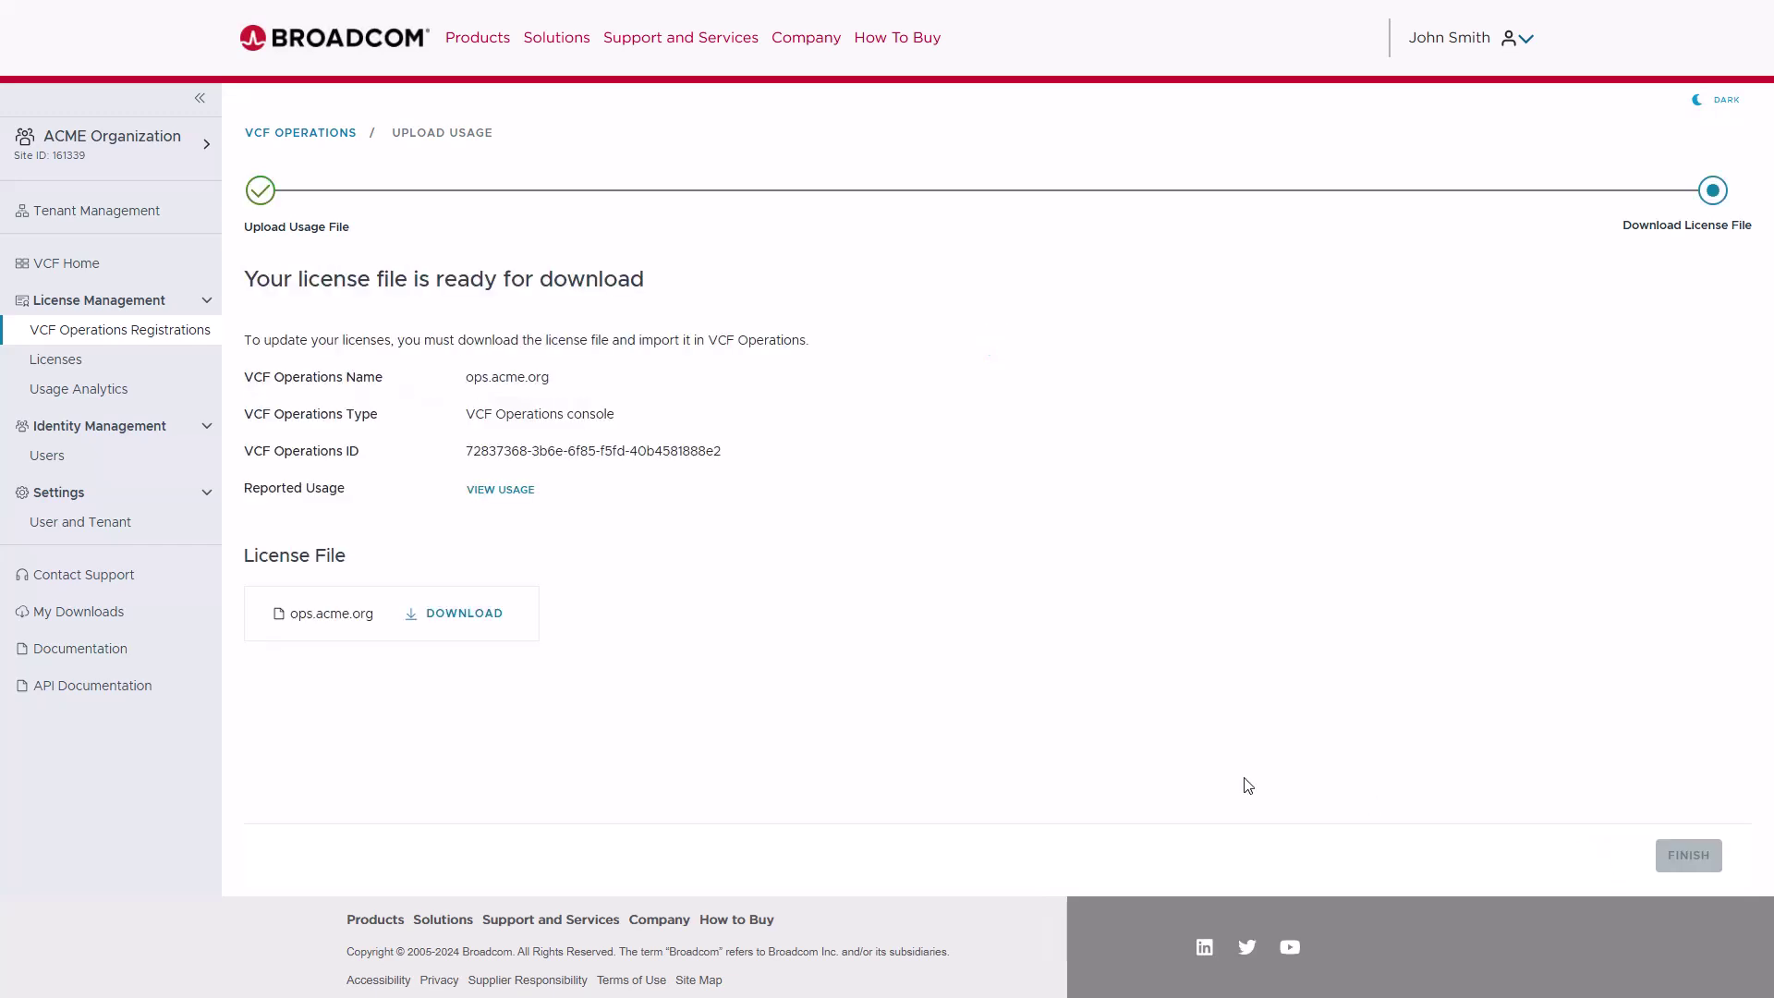
# - Download the updated ops.acme.org license file to Downloads and finish the usage upload
pyautogui.click(438, 619)
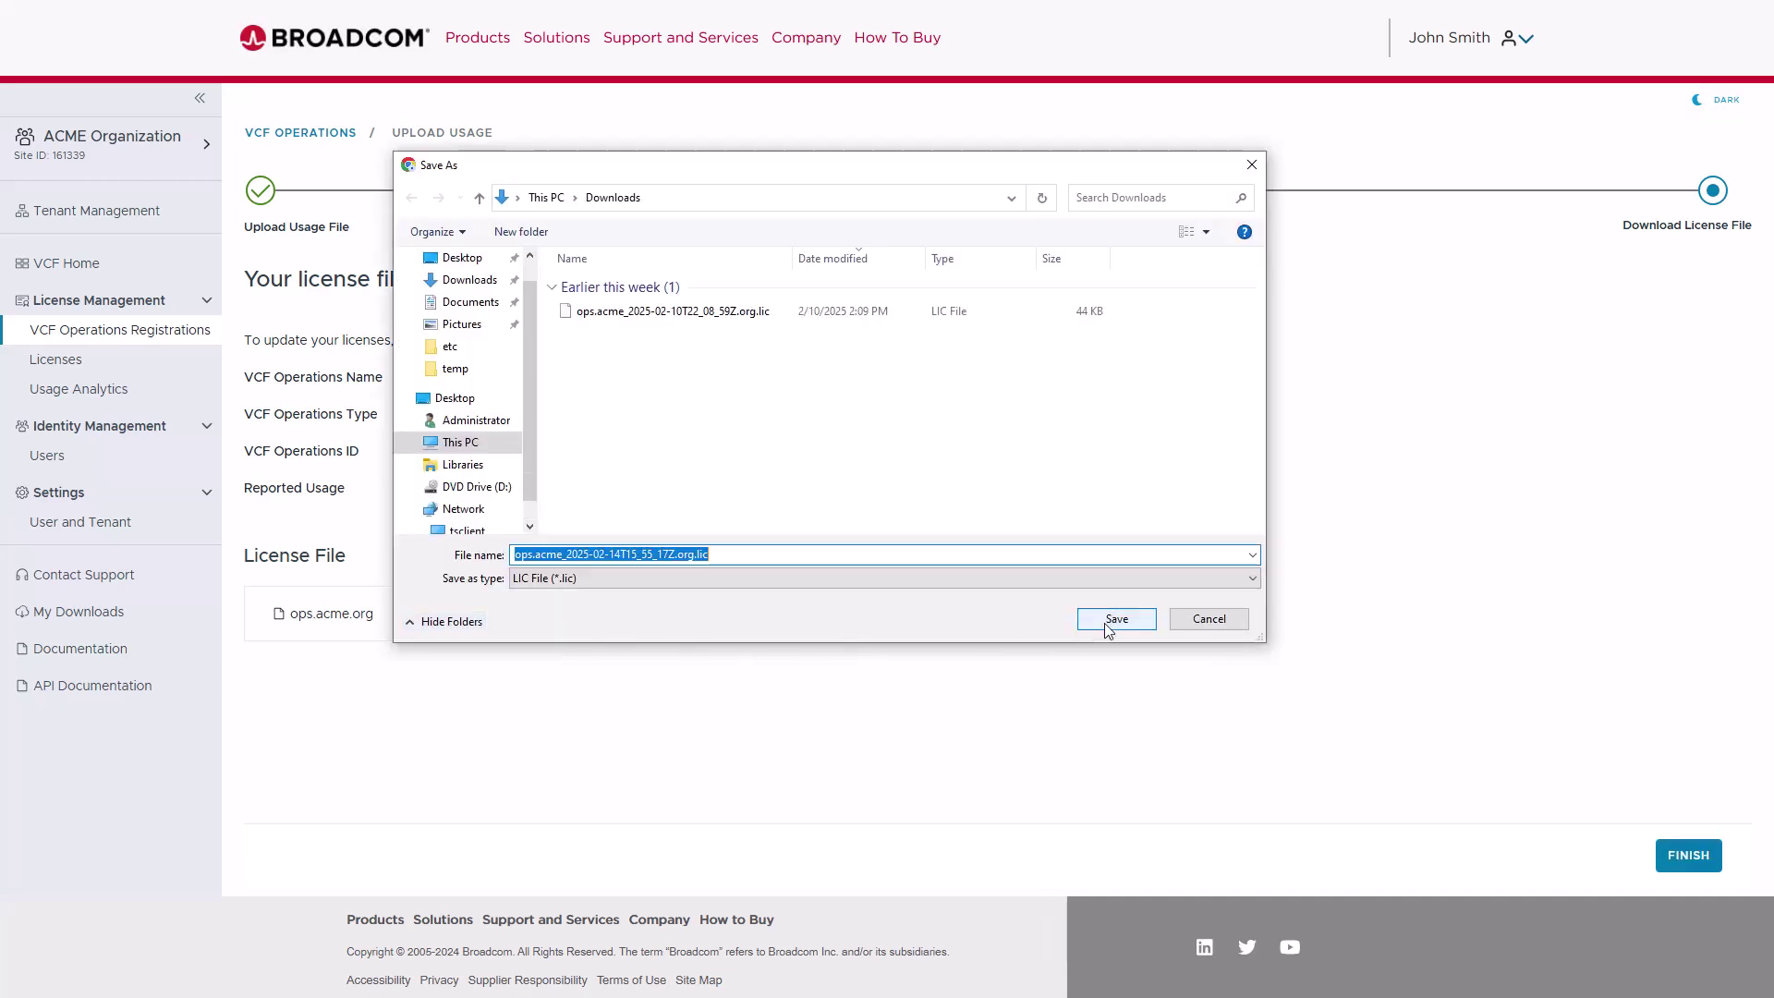
pyautogui.click(1109, 621)
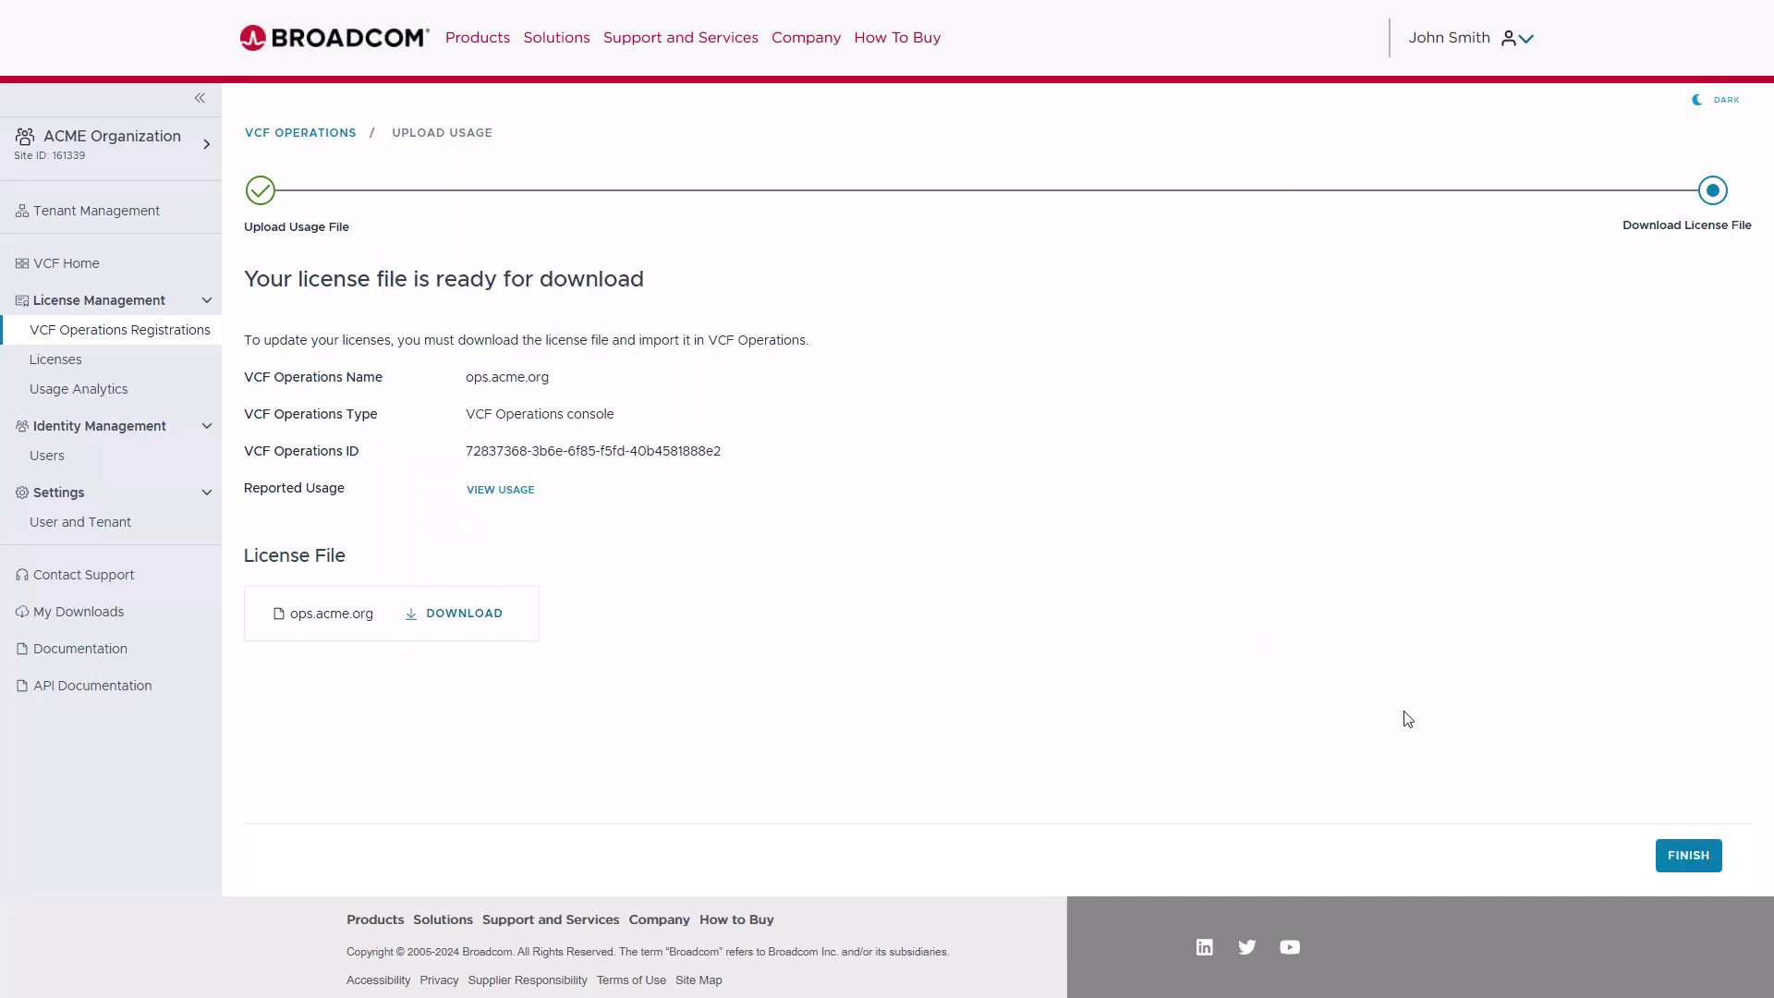
pyautogui.click(1697, 863)
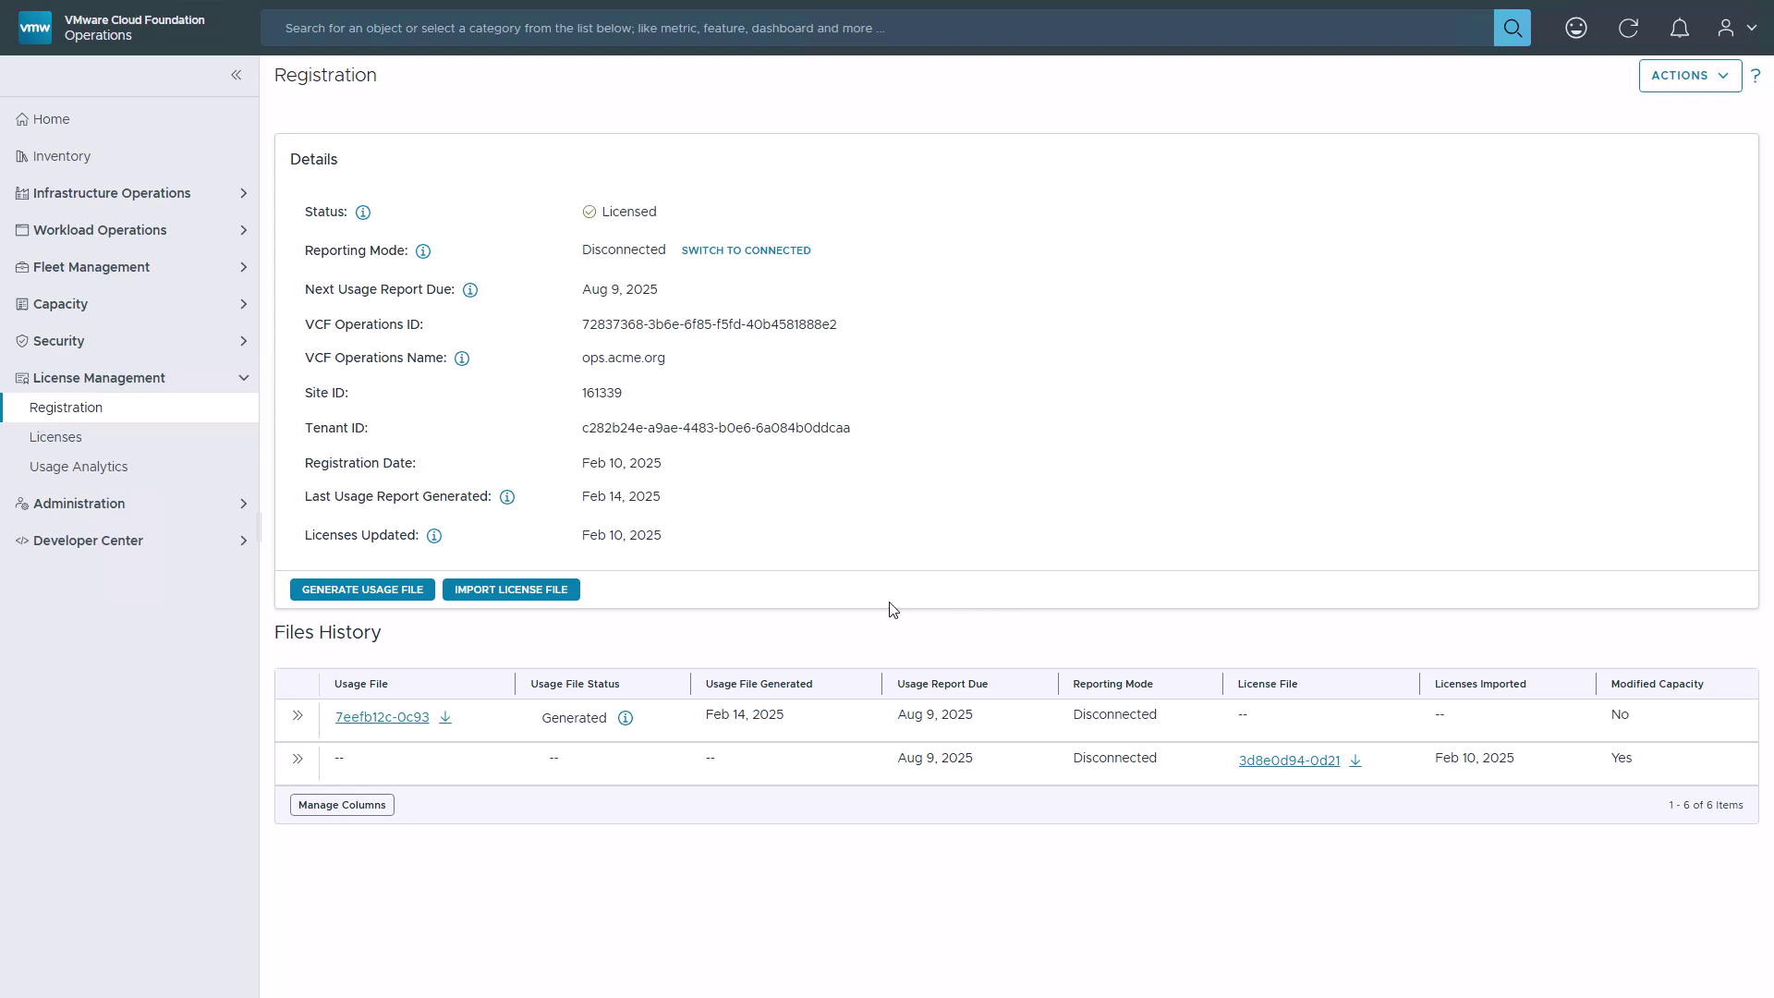
# - Import the license file ops.acme_2025-02-14T15_55_17Z.org.lic into VCF Operations
pyautogui.click(511, 592)
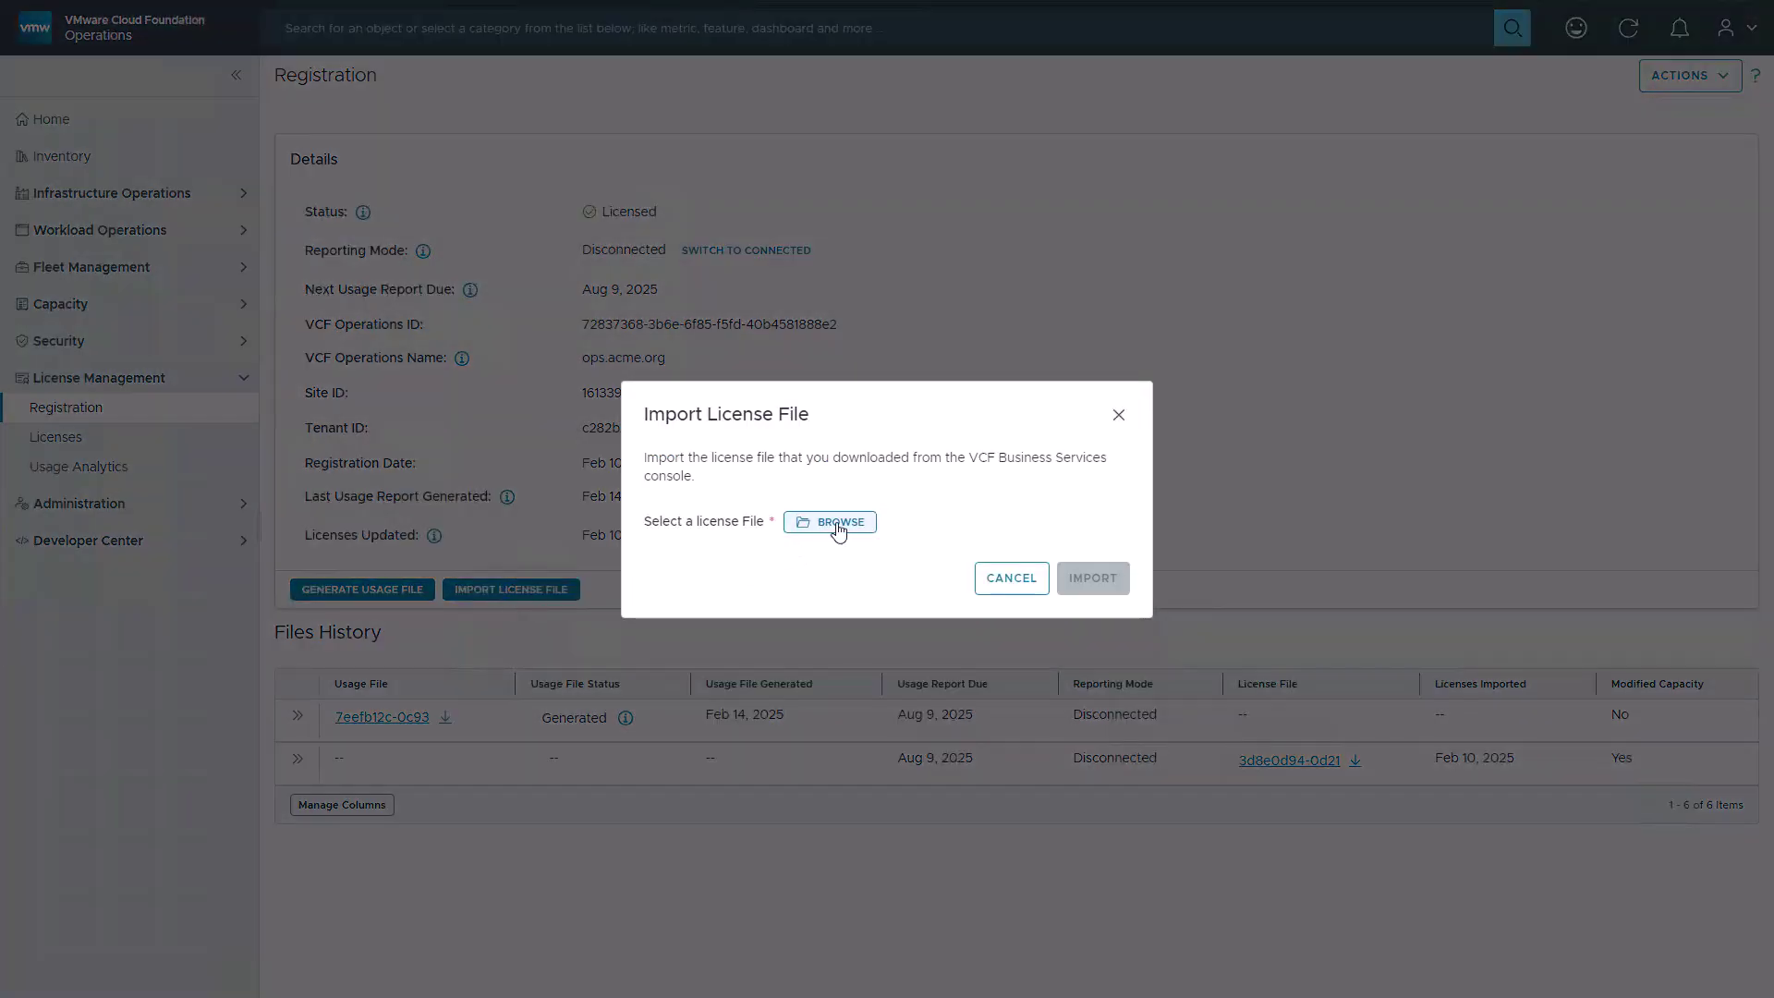
pyautogui.click(838, 523)
pyautogui.click(684, 312)
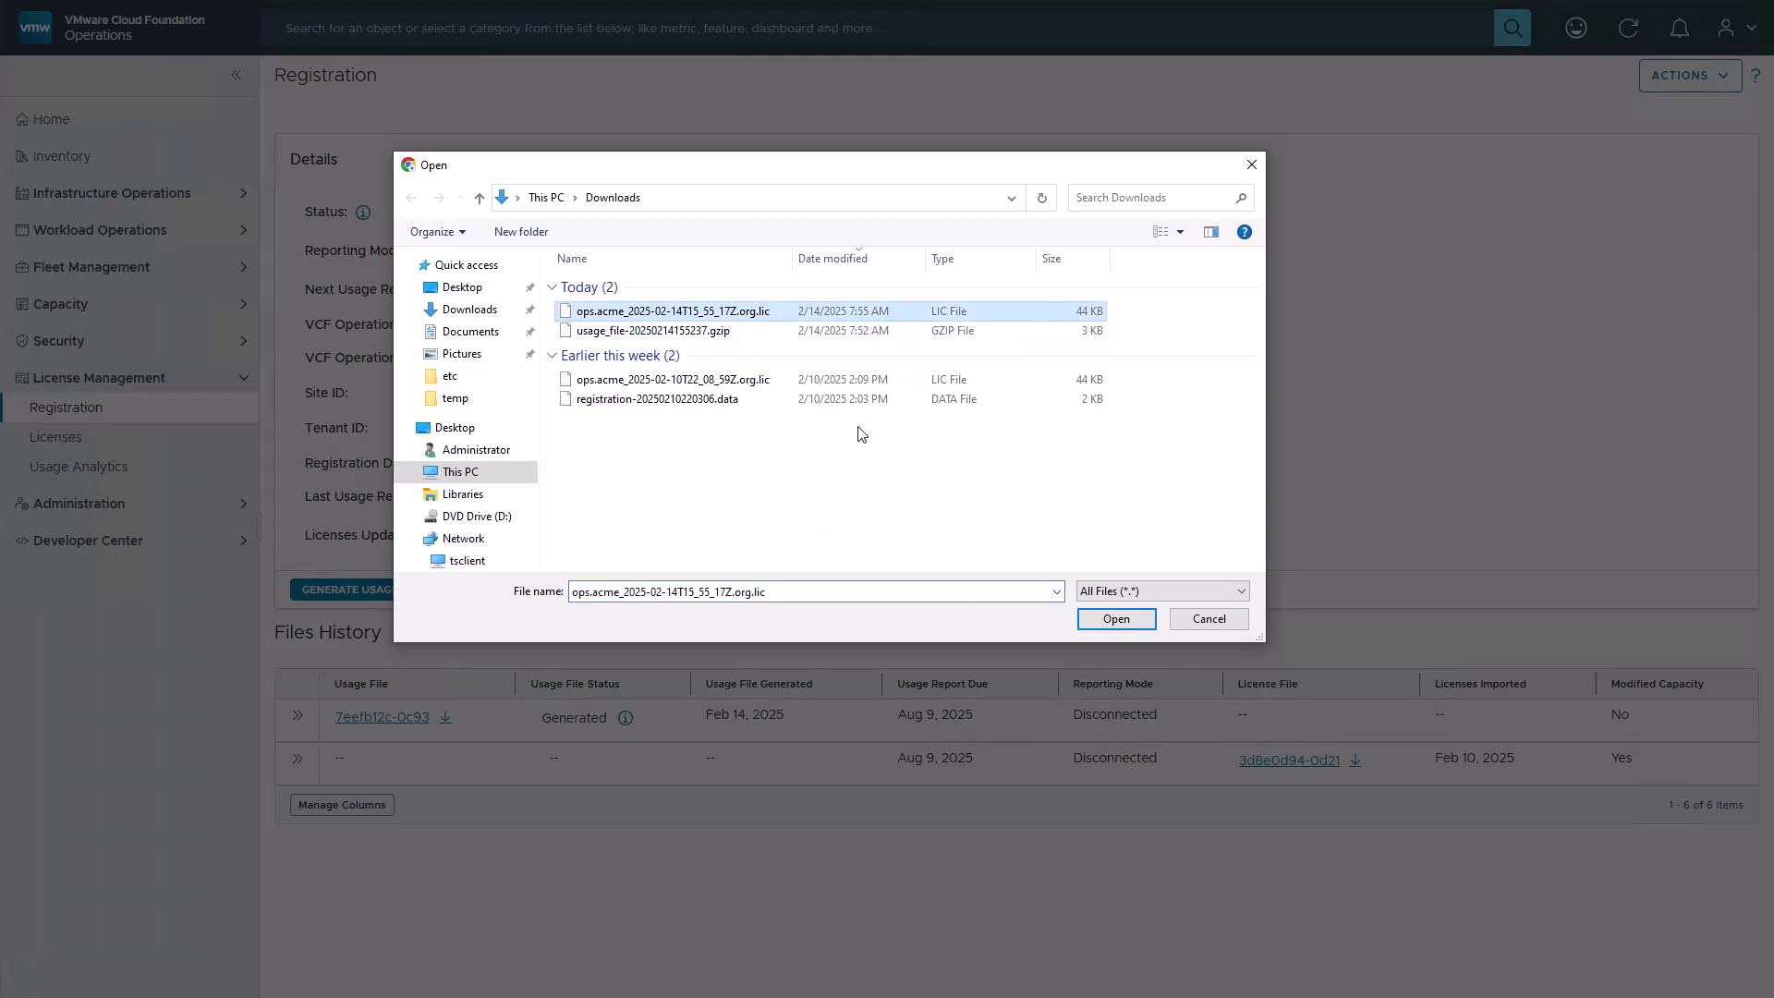
pyautogui.click(1109, 621)
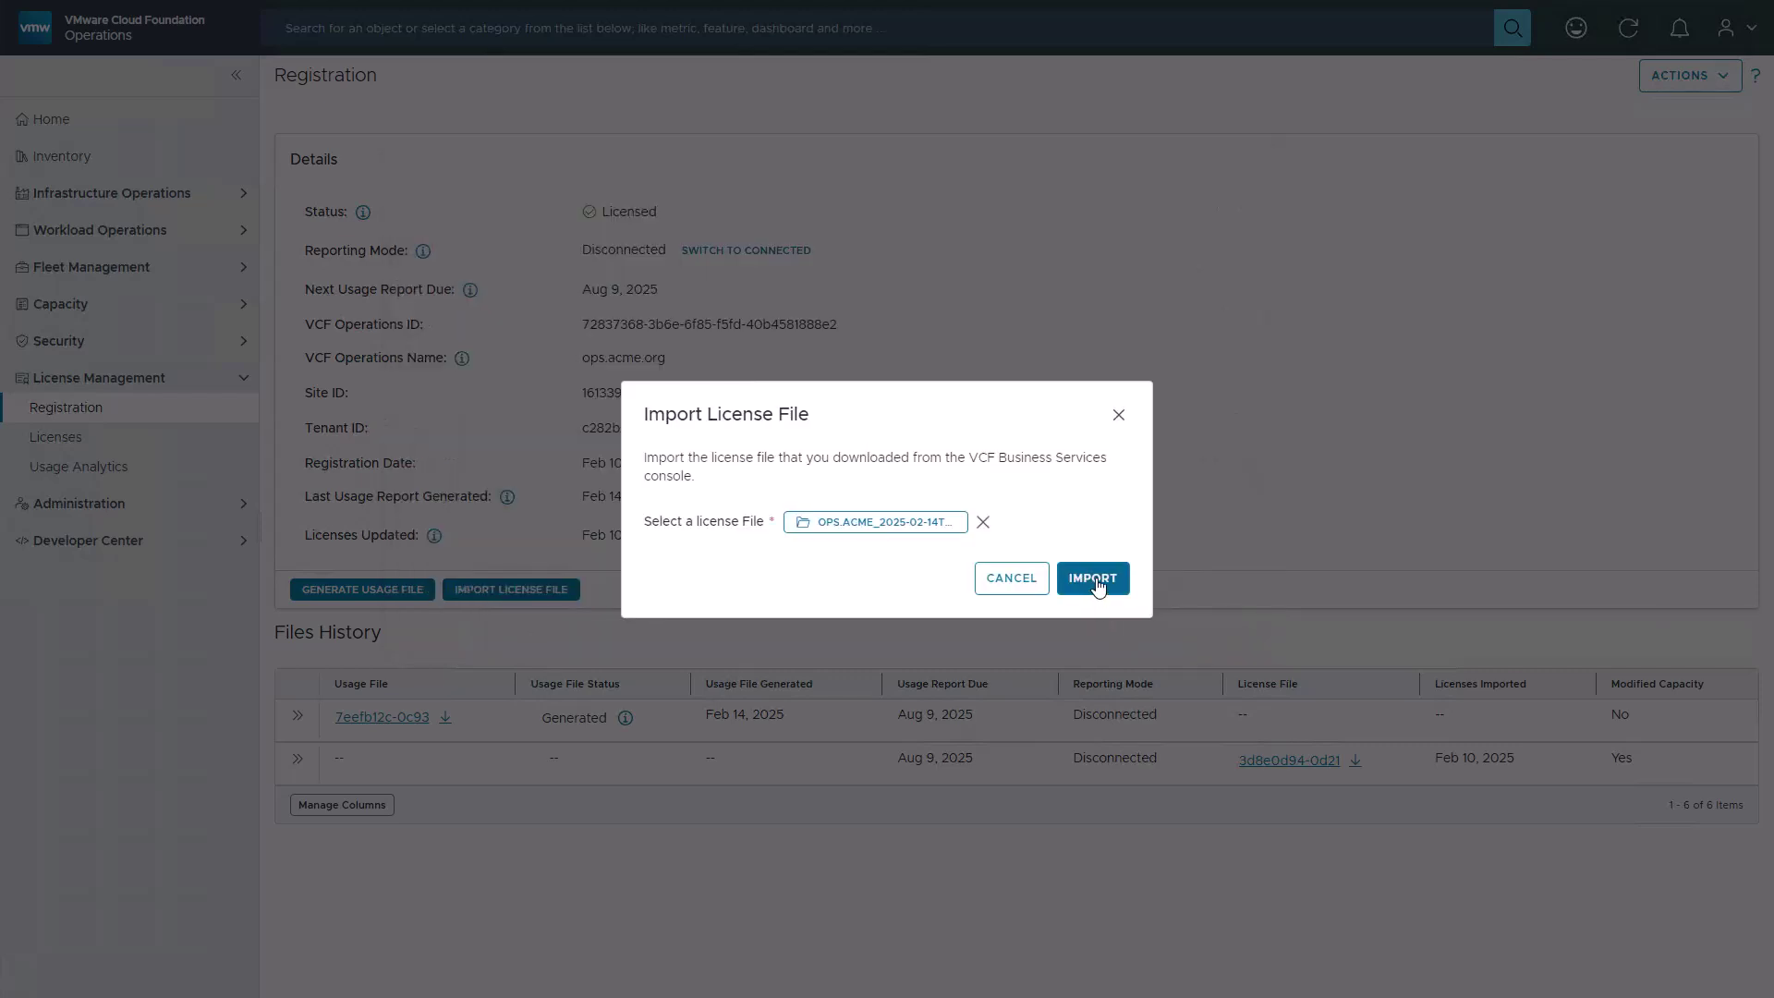
pyautogui.click(1097, 585)
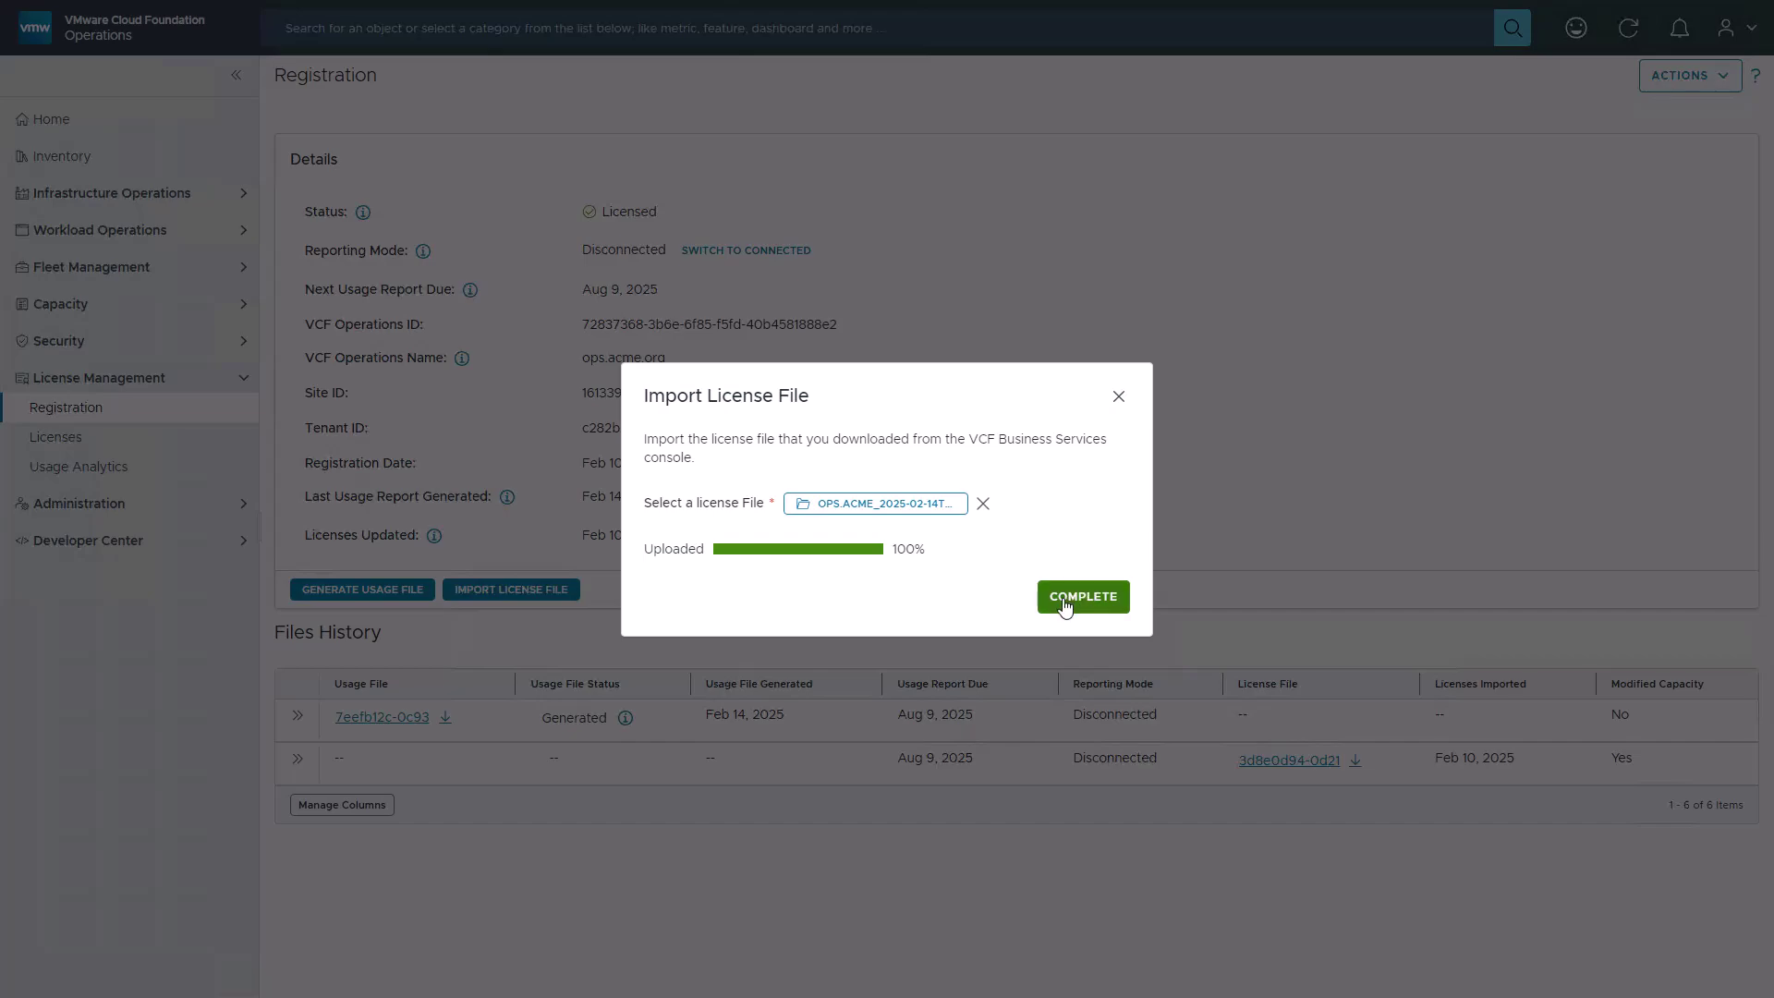
pyautogui.click(1065, 602)
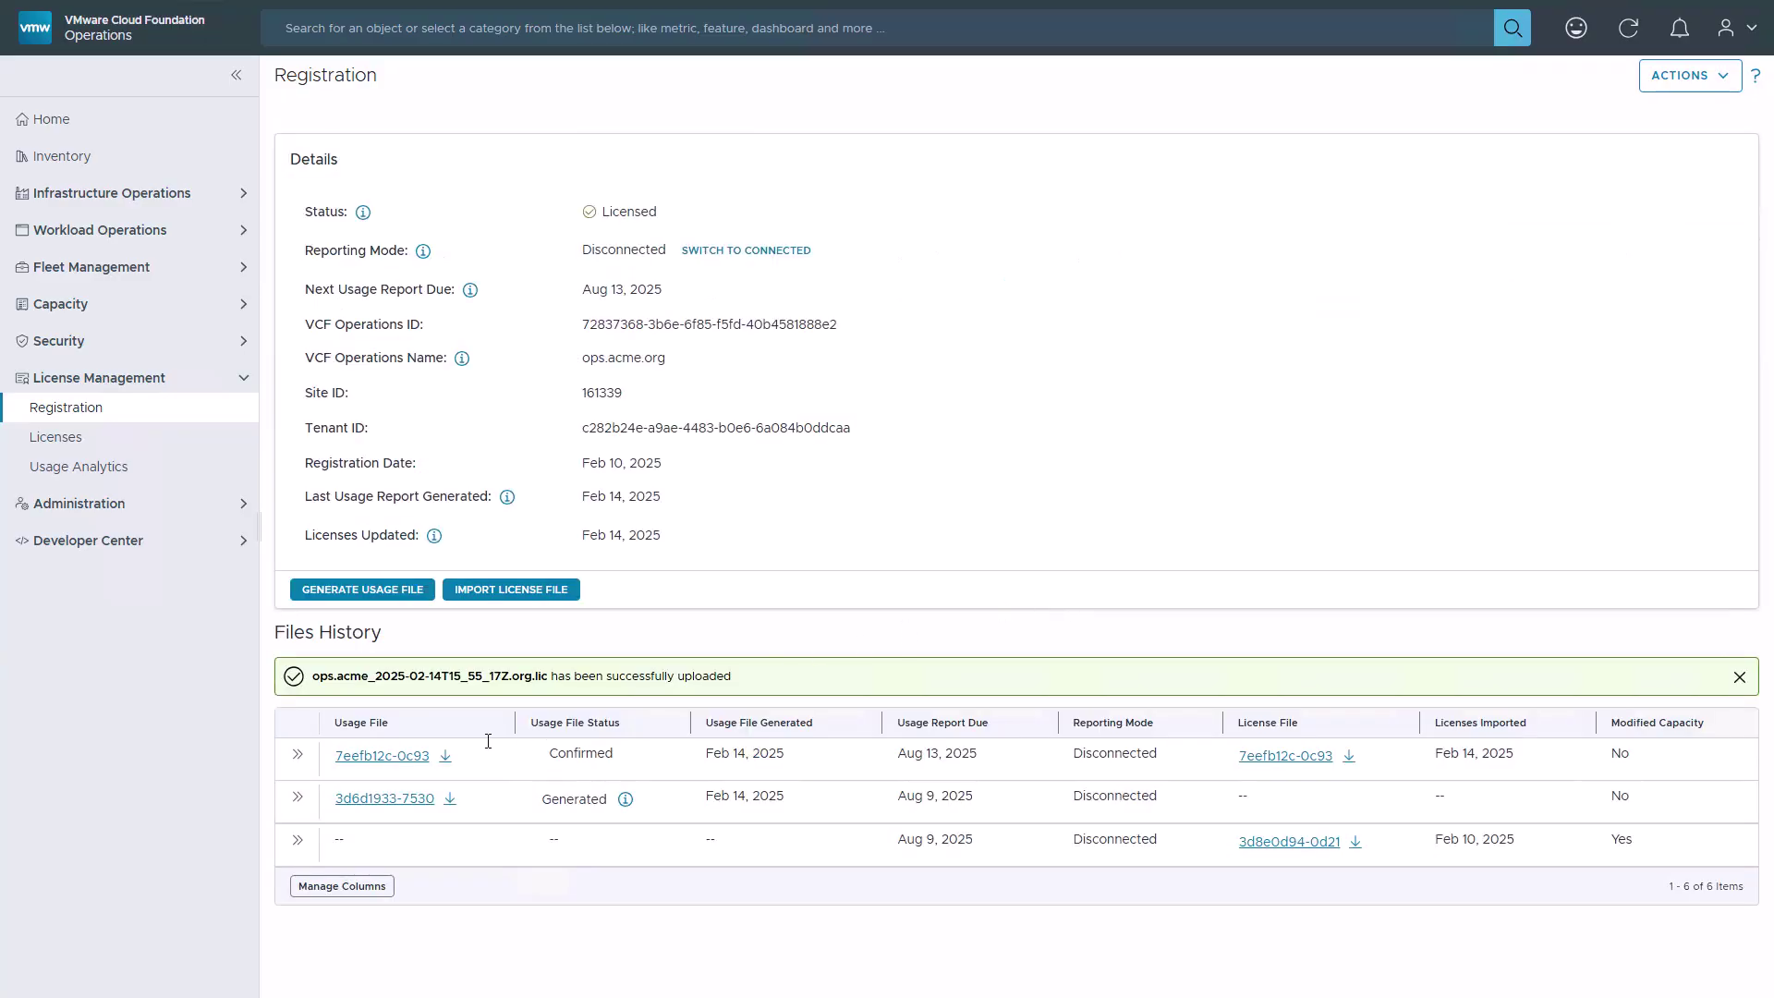